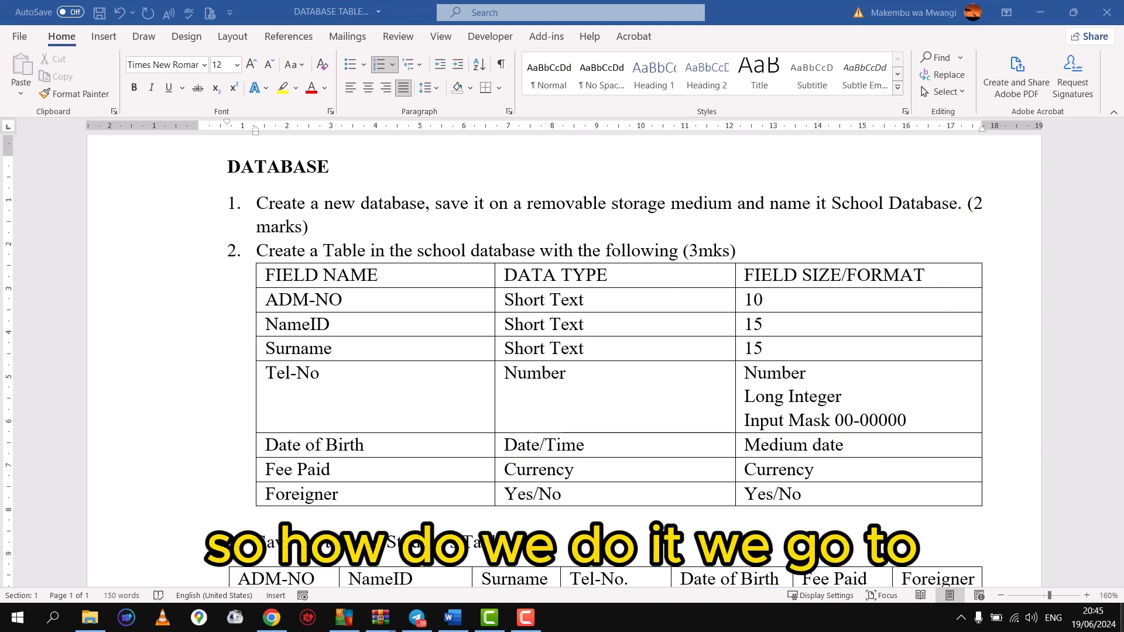
# - Switch to the desktop and create a new Microsoft Access Database file there
pyautogui.click(1123, 618)
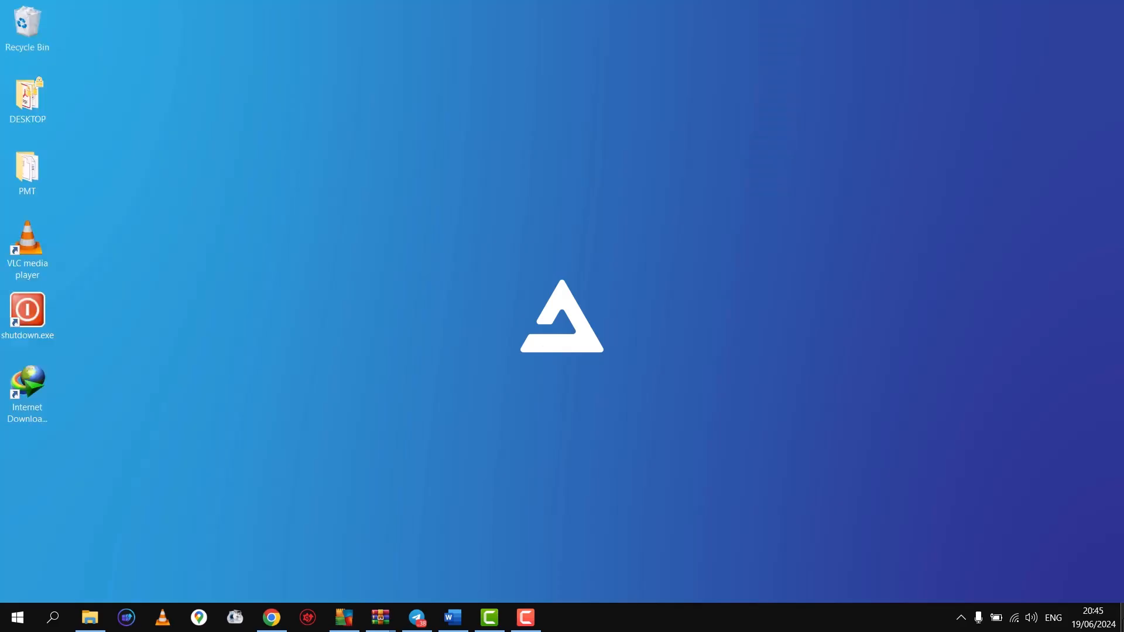
pyautogui.rightClick(468, 230)
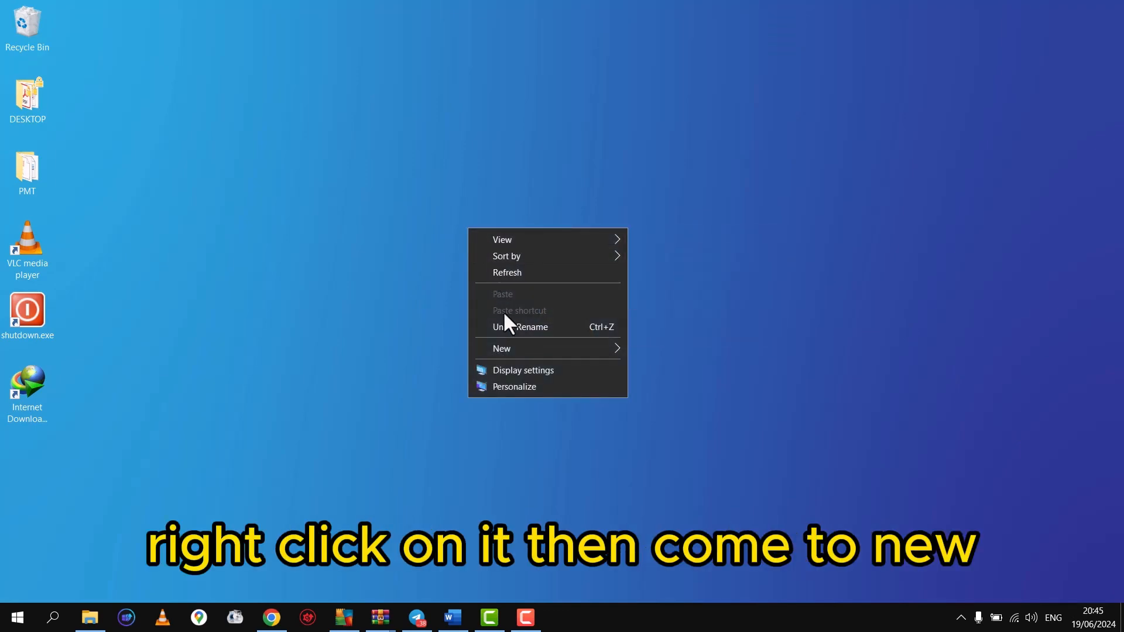
pyautogui.moveTo(504, 351)
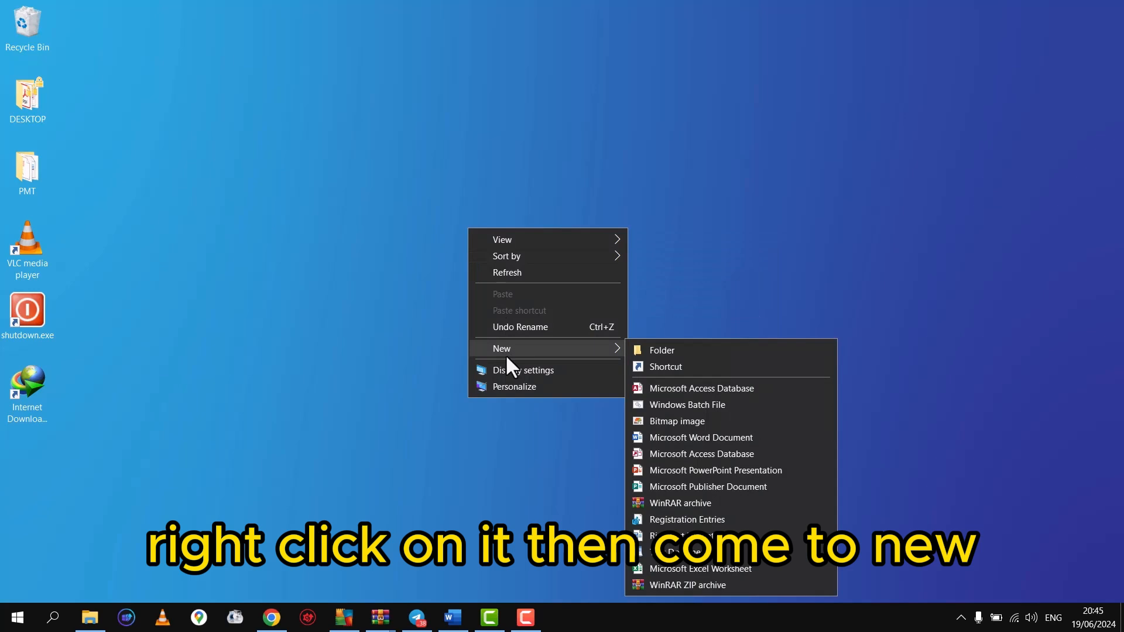
pyautogui.click(703, 390)
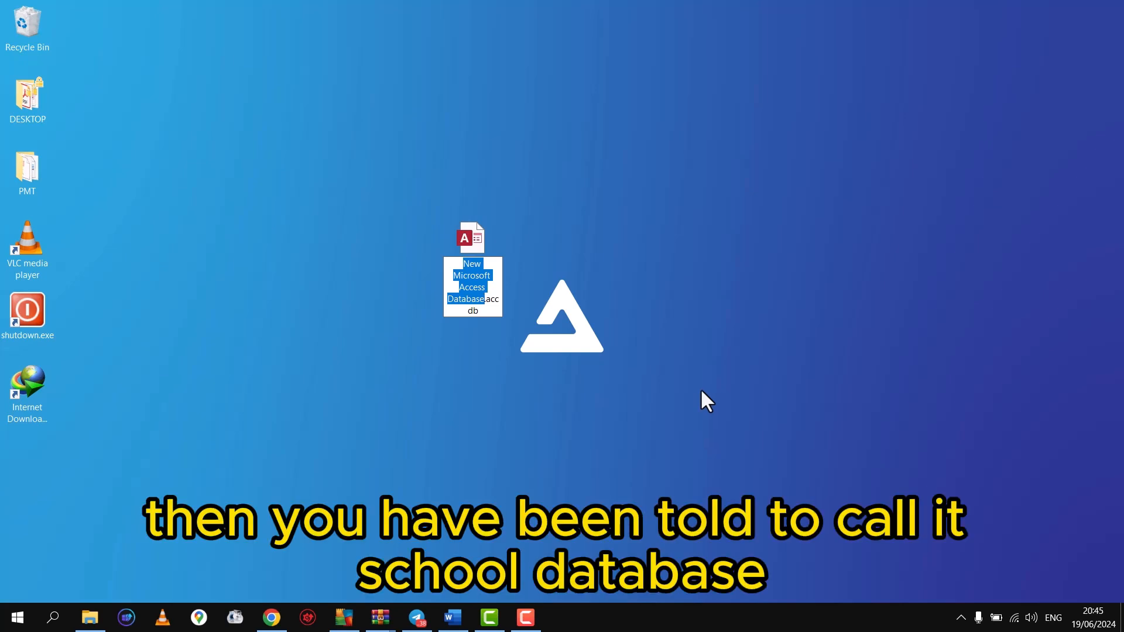
# - Name the new database file School Database, keeping the .accdb extension
pyautogui.click(488, 286)
pyautogui.press('BackSpace')
pyautogui.press('BackSpace')
pyautogui.press('BackSpace')
pyautogui.press('BackSpace')
pyautogui.press('BackSpace')
pyautogui.press('BackSpace')
pyautogui.press('BackSpace')
pyautogui.press('BackSpace')
pyautogui.press('BackSpace')
pyautogui.press('BackSpace')
pyautogui.press('BackSpace')
pyautogui.press('BackSpace')
pyautogui.press('BackSpace')
pyautogui.press('BackSpace')
pyautogui.press('BackSpace')
pyautogui.press('BackSpace')
pyautogui.press('BackSpace')
pyautogui.press('BackSpace')
pyautogui.press('BackSpace')
pyautogui.press('BackSpace')
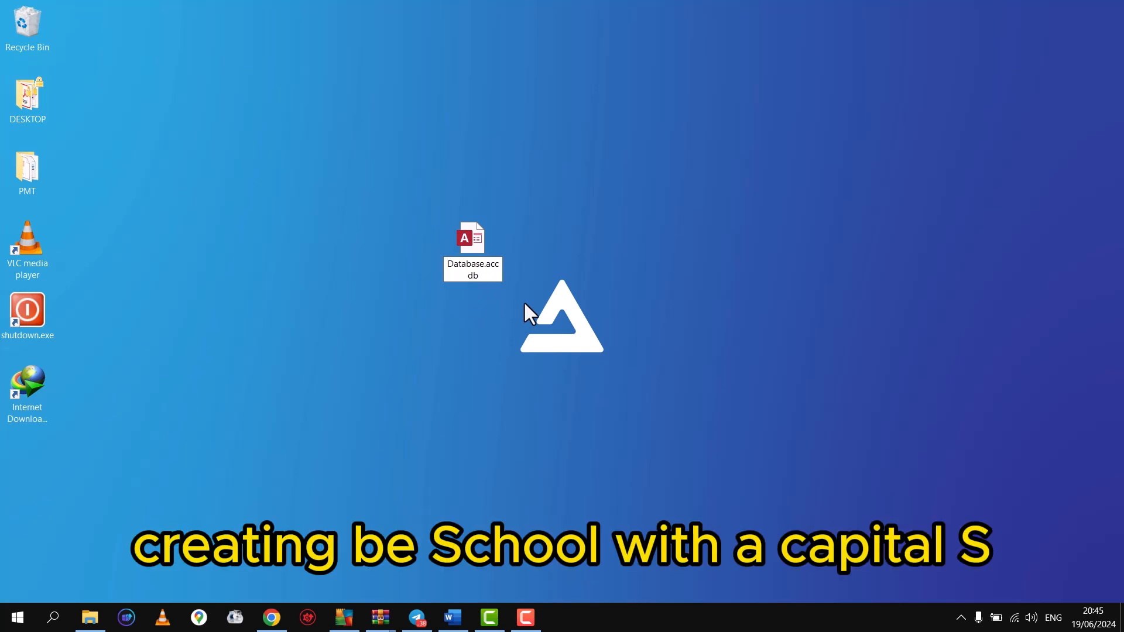
pyautogui.write('School')
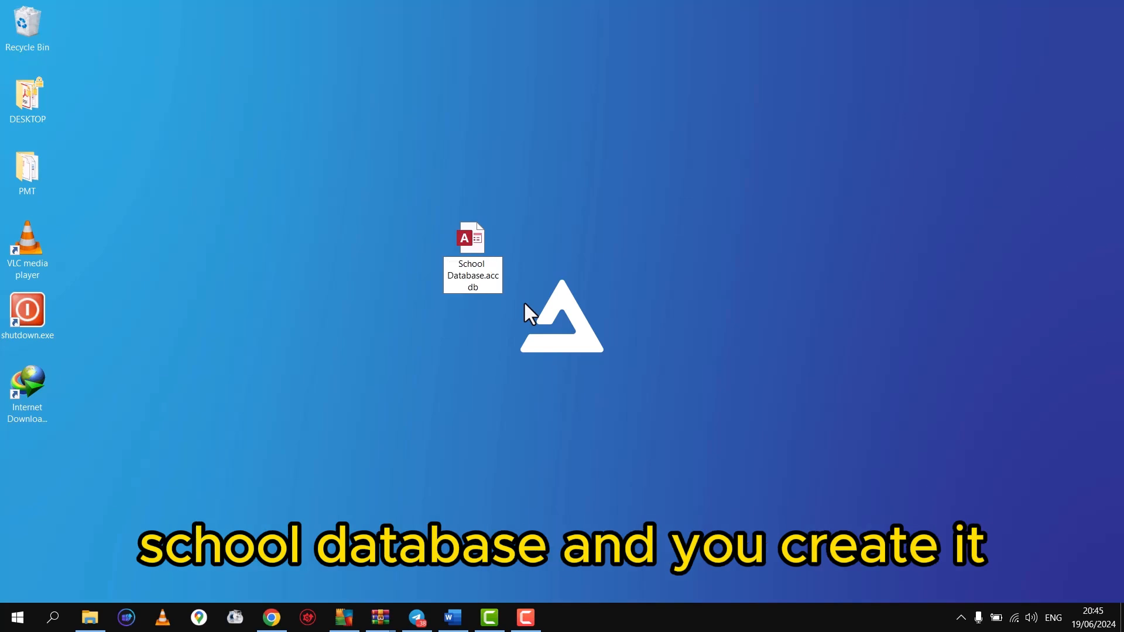
pyautogui.press('Return')
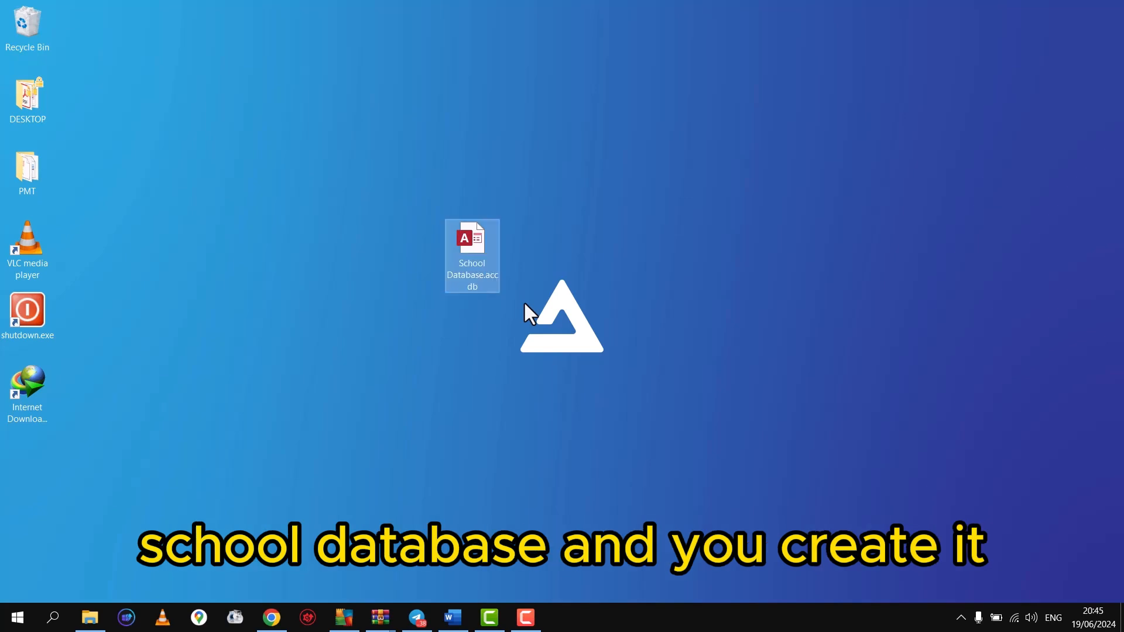
# - Send a copy of School Database.accdb to the removable drive ATLAS (D:) and check the drive's contents for it
pyautogui.rightClick(473, 252)
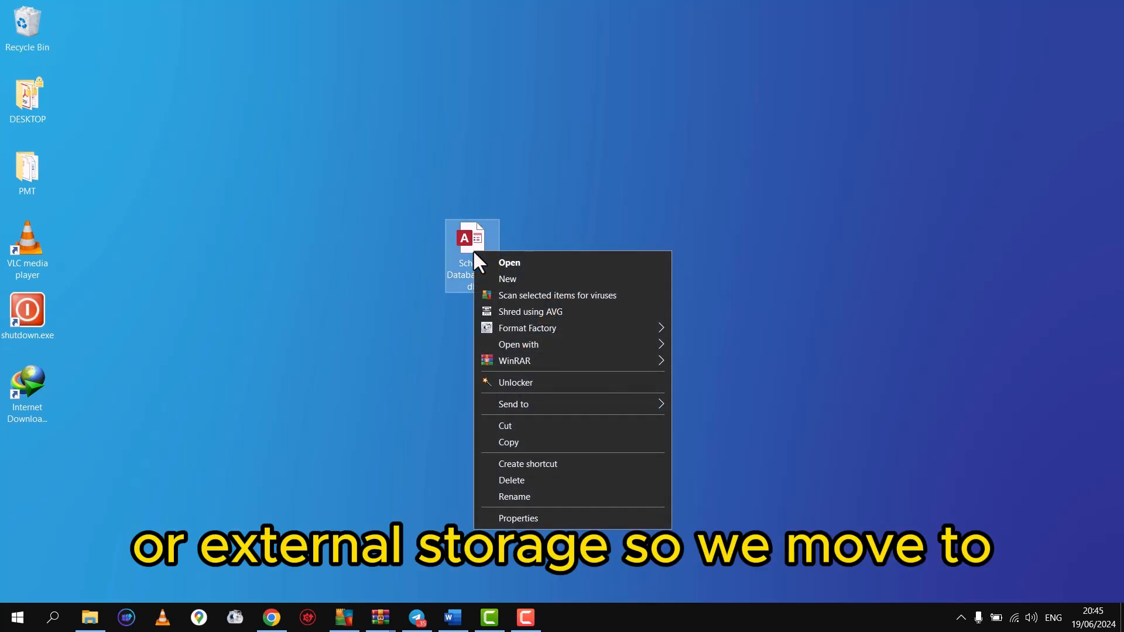
pyautogui.moveTo(549, 405)
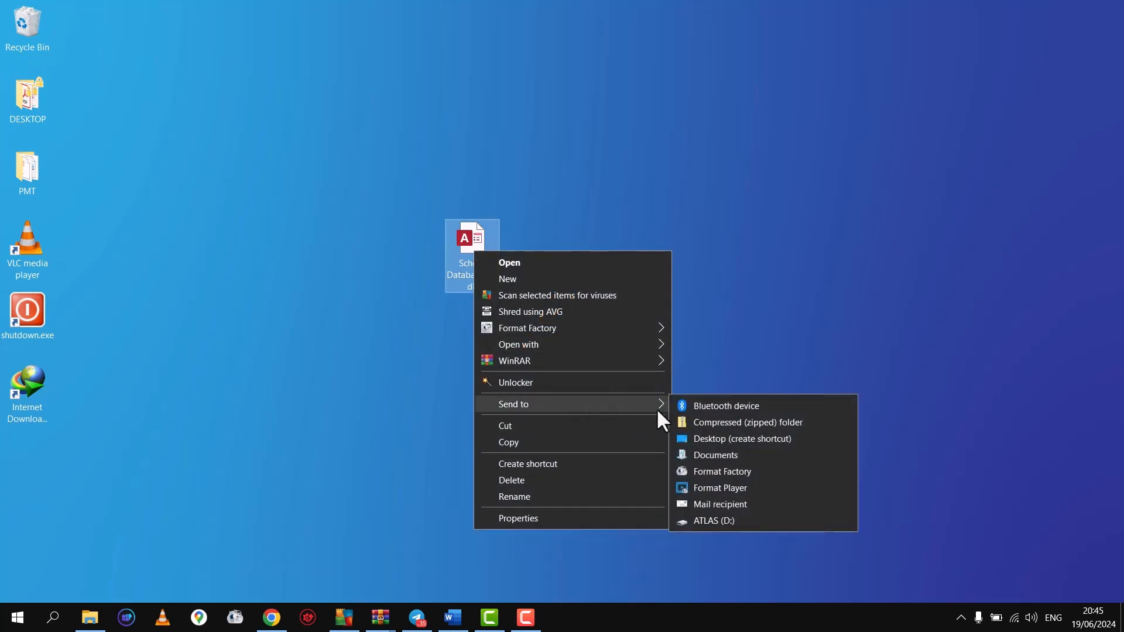
pyautogui.click(731, 529)
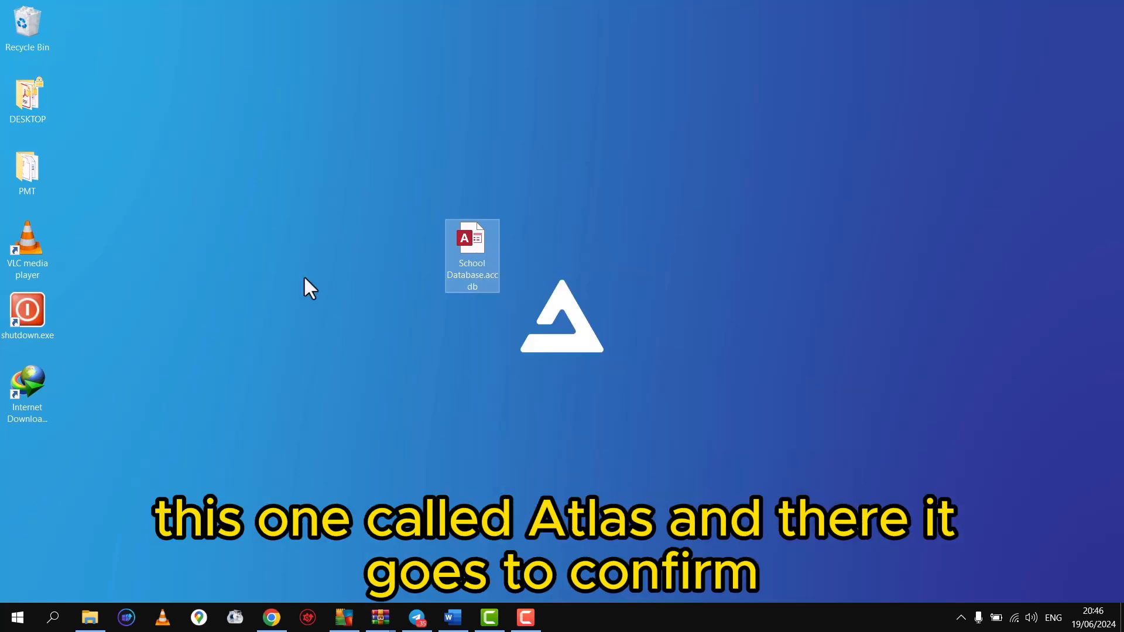
pyautogui.doubleClick(40, 170)
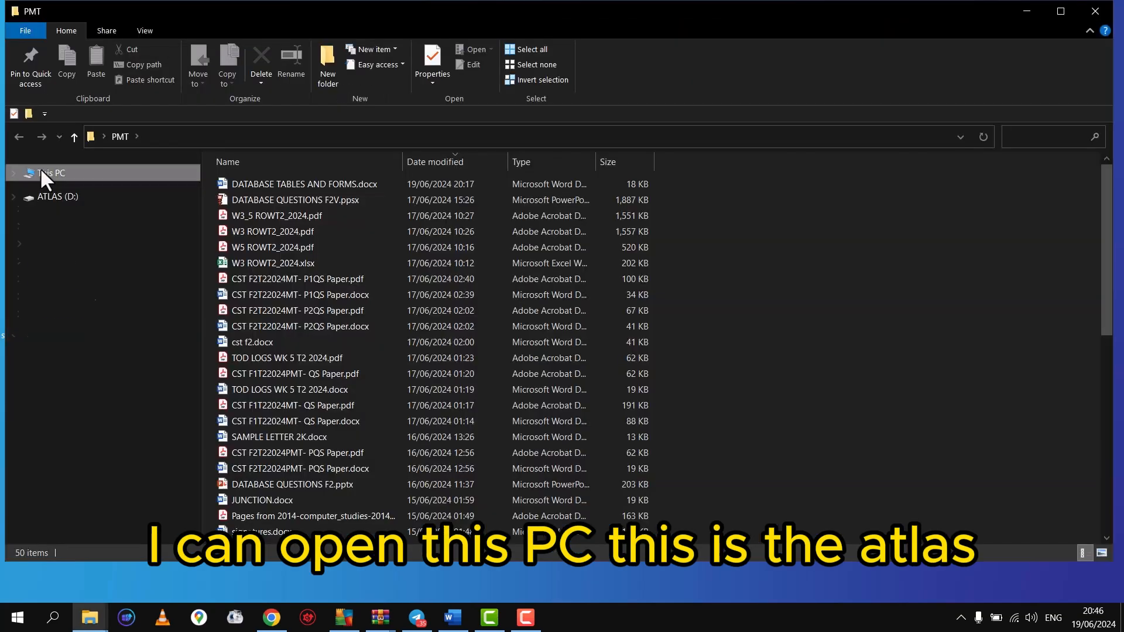
pyautogui.click(42, 172)
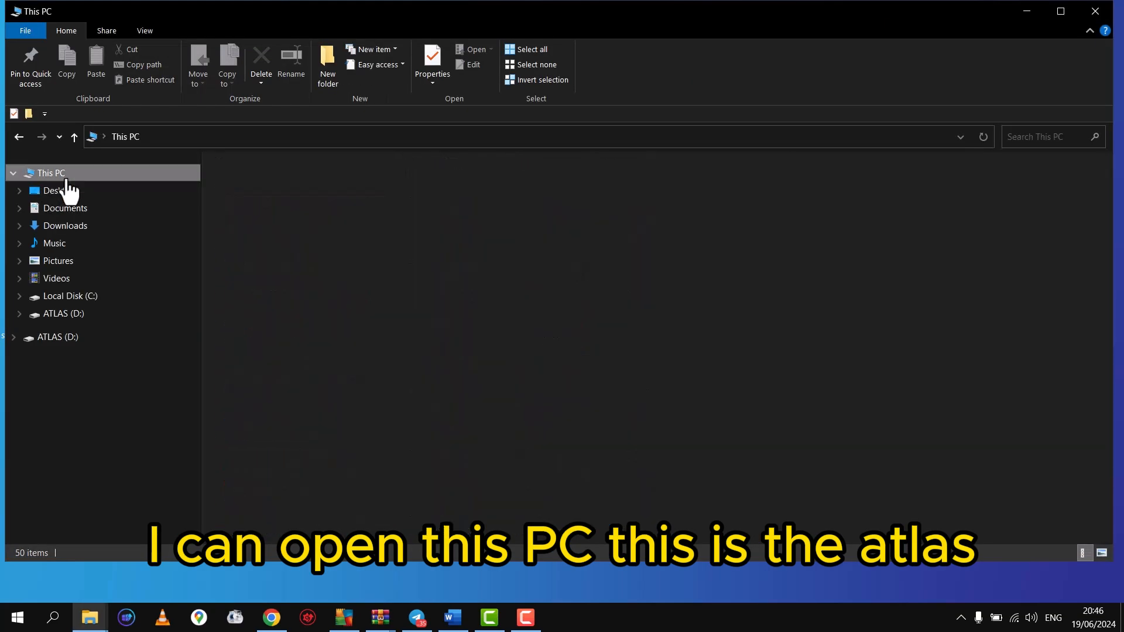
pyautogui.doubleClick(867, 229)
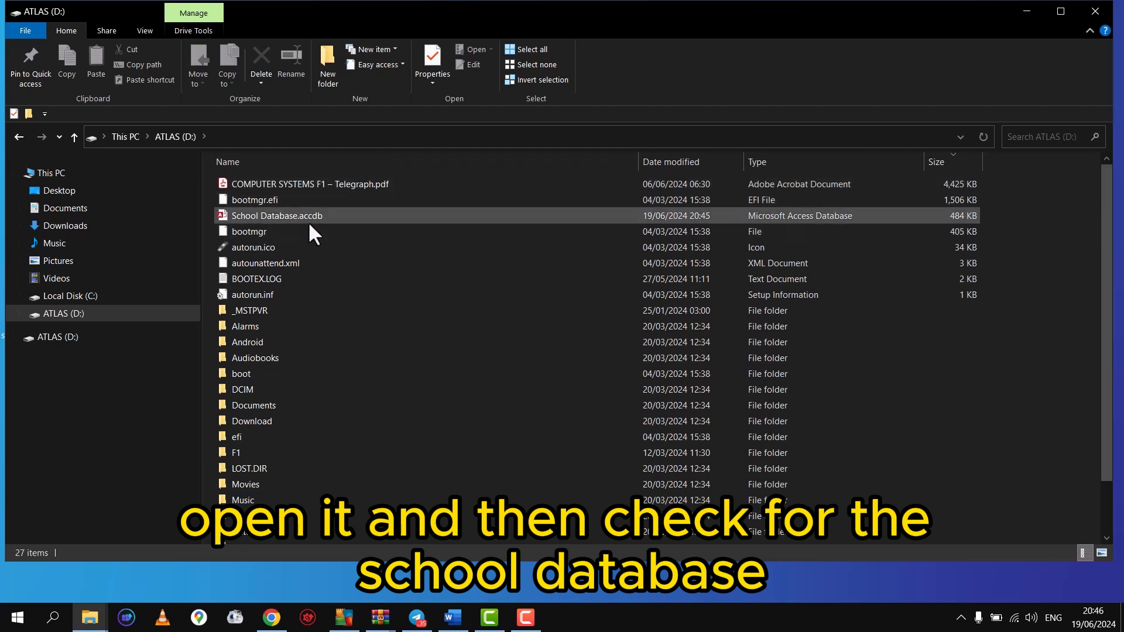
pyautogui.click(1087, 11)
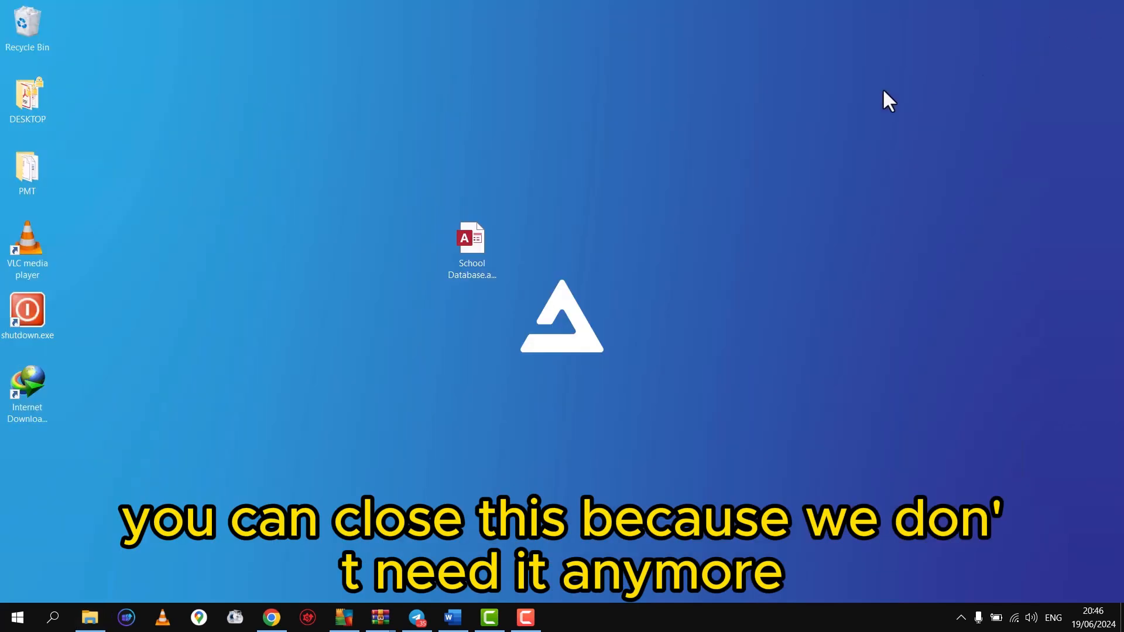
# - Open School Database in Access, consult the table question in the Word document, and start a new table in Design View
pyautogui.doubleClick(474, 251)
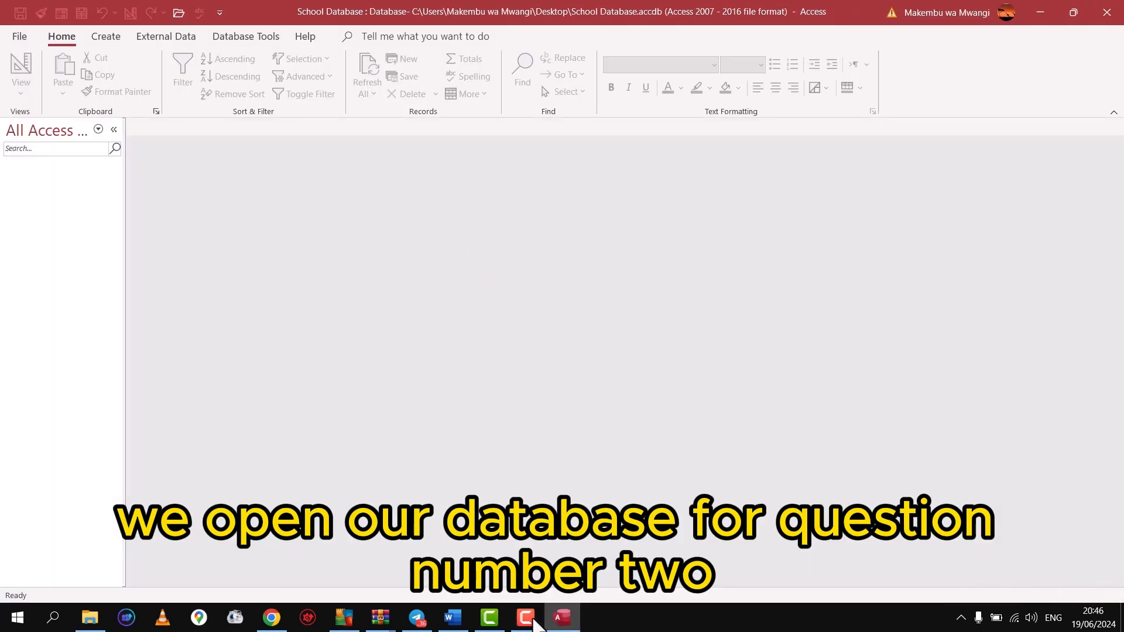
pyautogui.moveTo(454, 618)
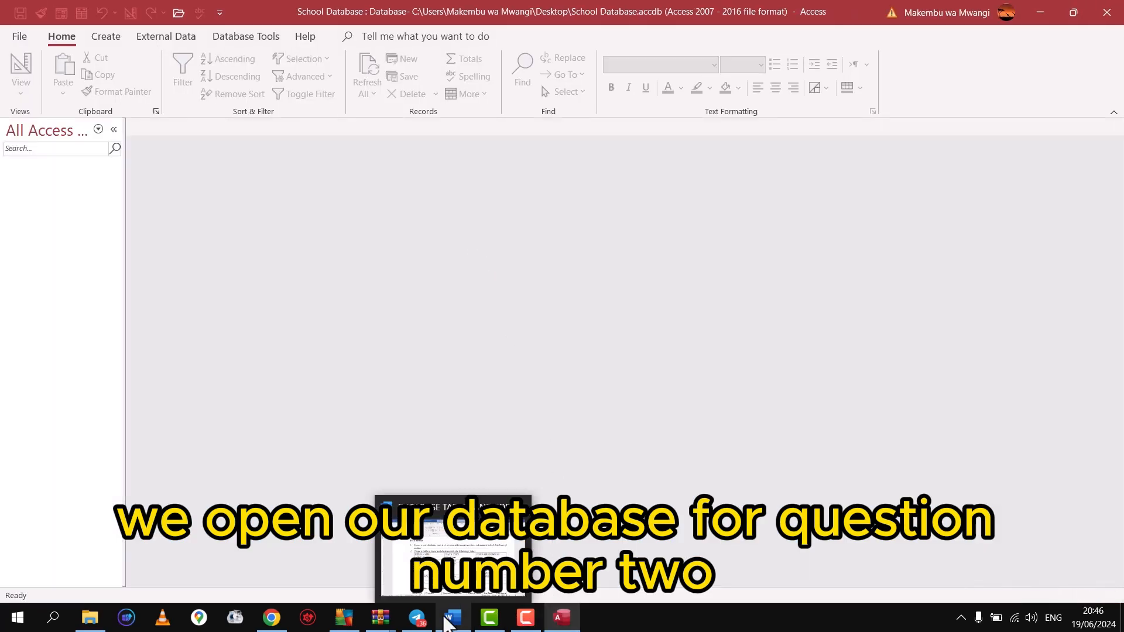
pyautogui.click(464, 568)
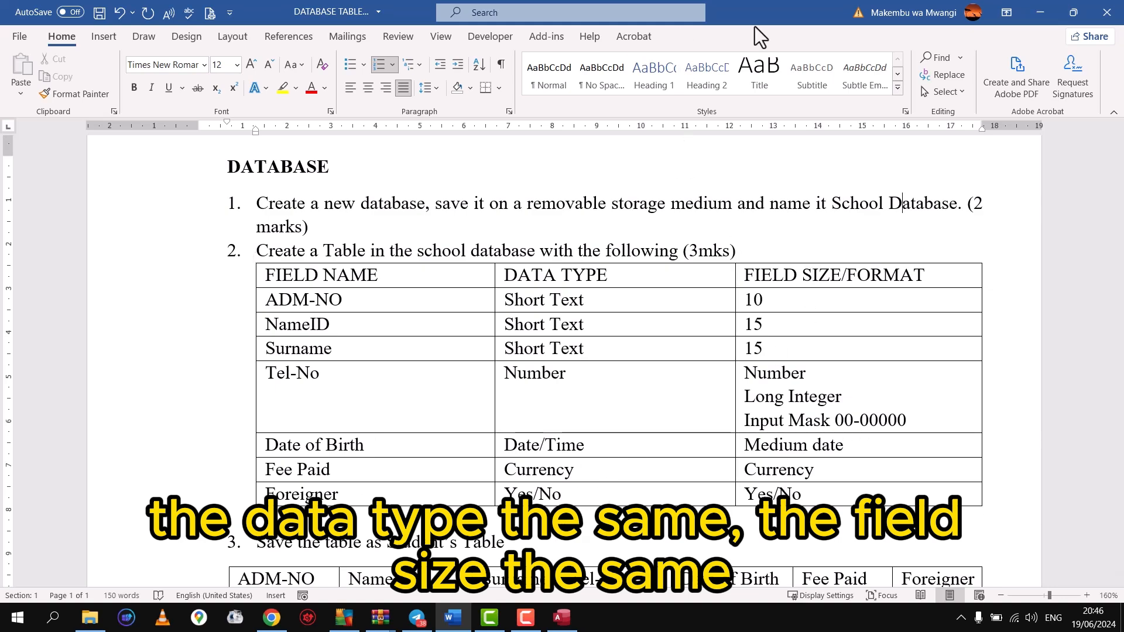
pyautogui.moveTo(755, 14); pyautogui.dragTo(0, 118)
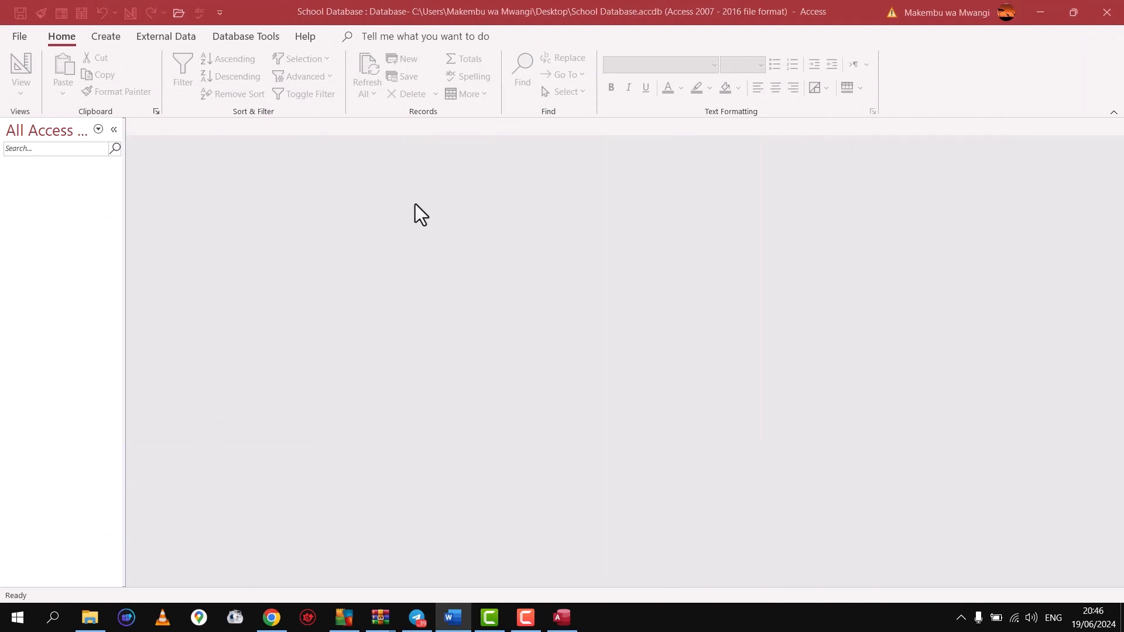
pyautogui.click(105, 37)
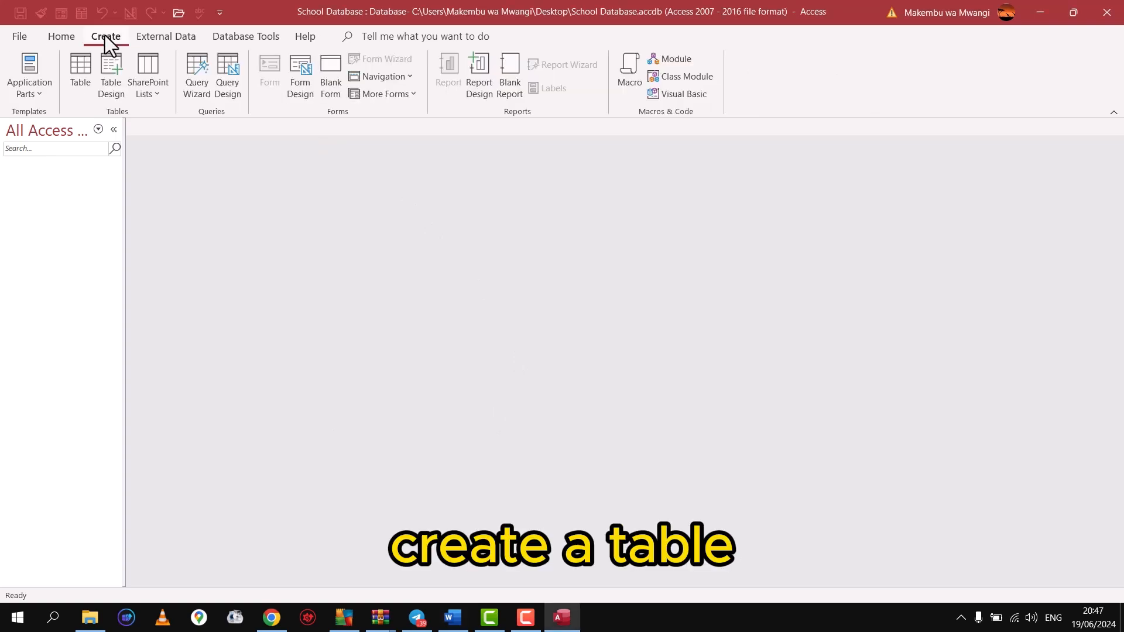
pyautogui.click(111, 73)
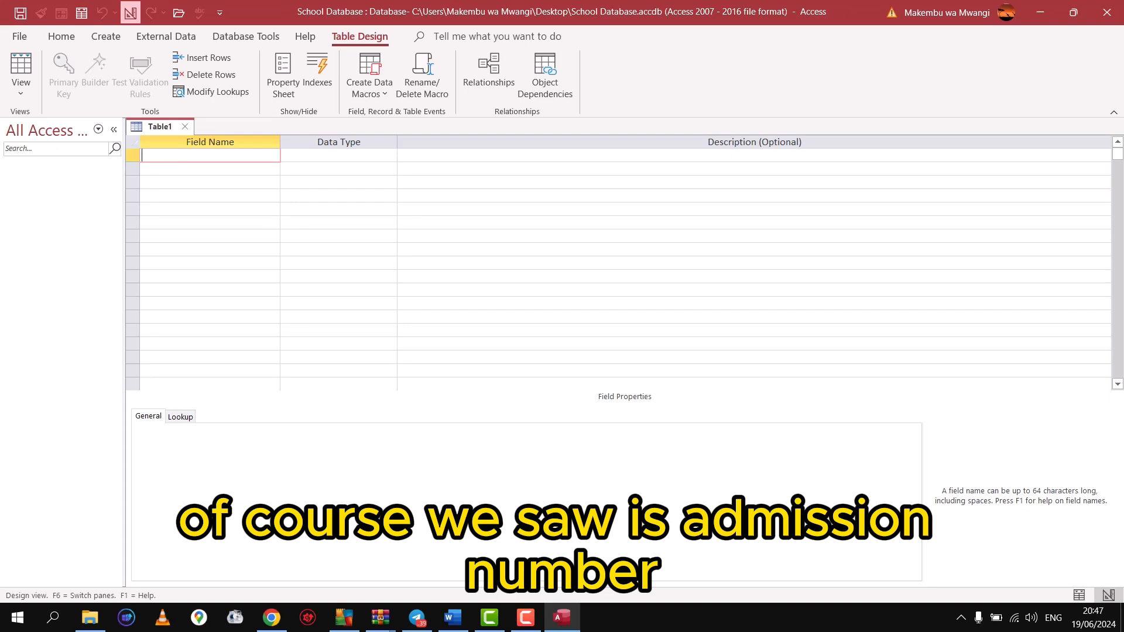
# - Add the first field ADM-NO from the Word question as Short Text with field size 10
pyautogui.moveTo(0, 293); pyautogui.dragTo(391, 93)
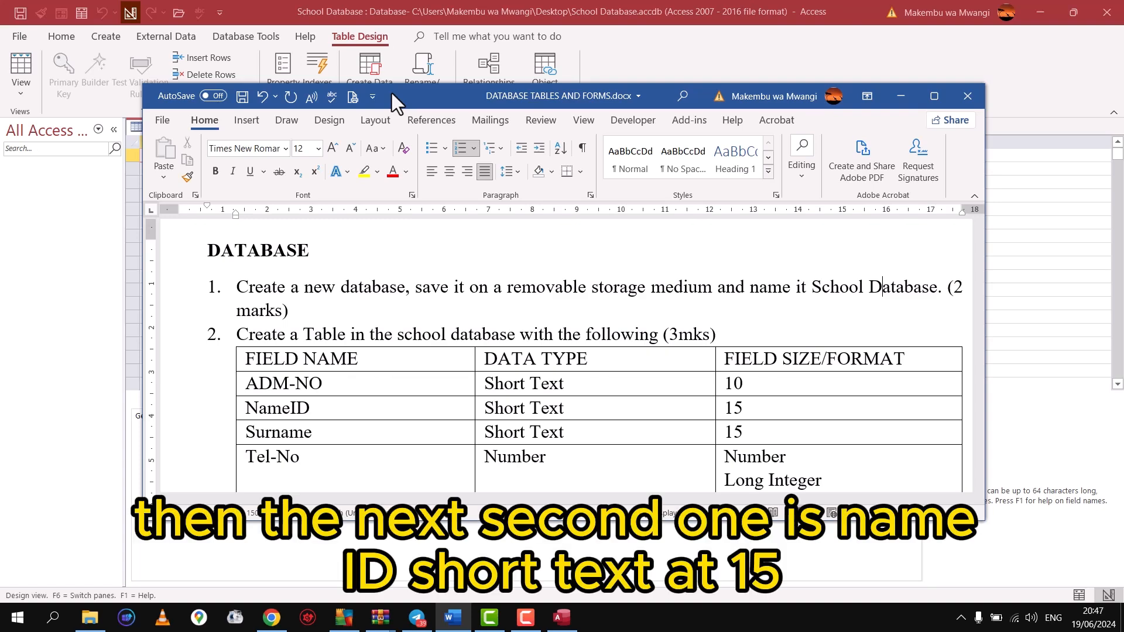
pyautogui.moveTo(391, 93); pyautogui.dragTo(0, 94)
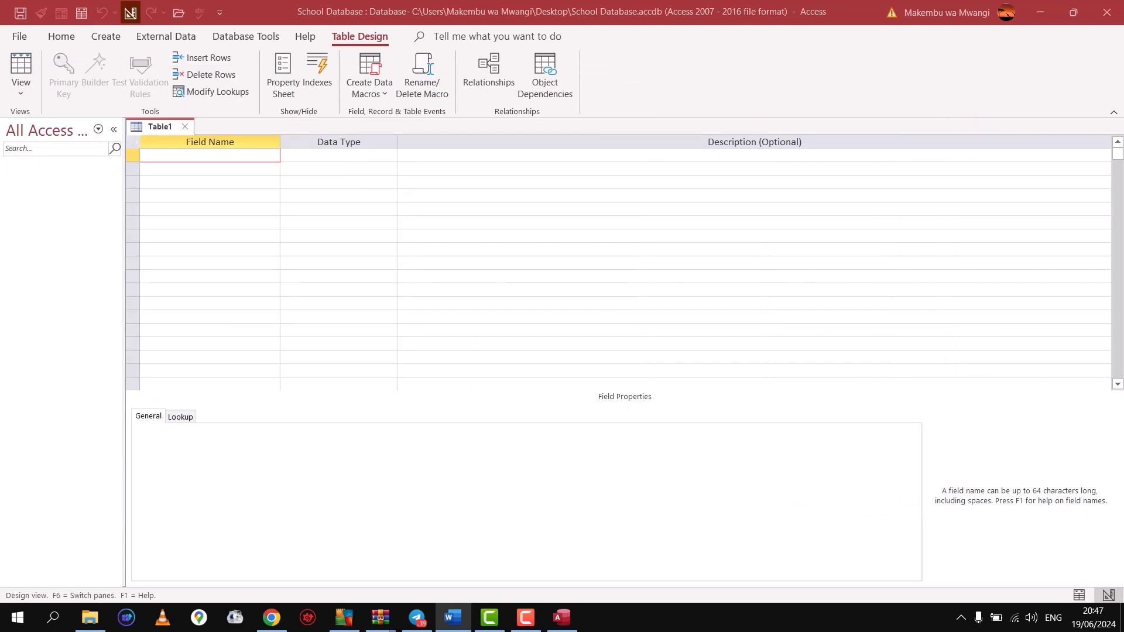
pyautogui.click(199, 158)
pyautogui.write('ADM-NO')
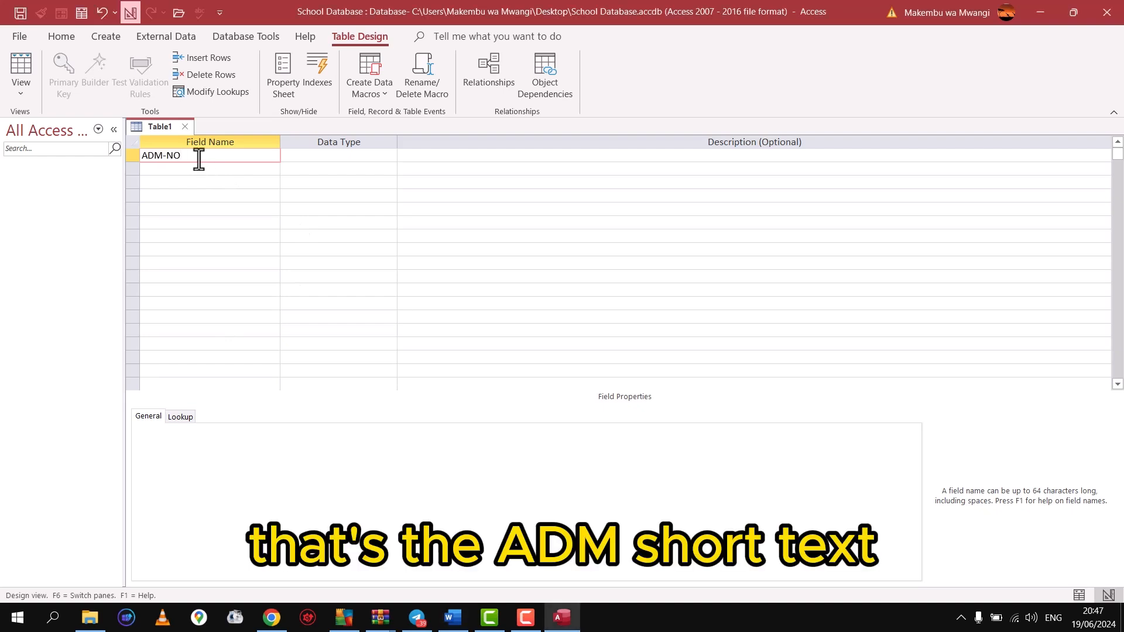
pyautogui.click(308, 158)
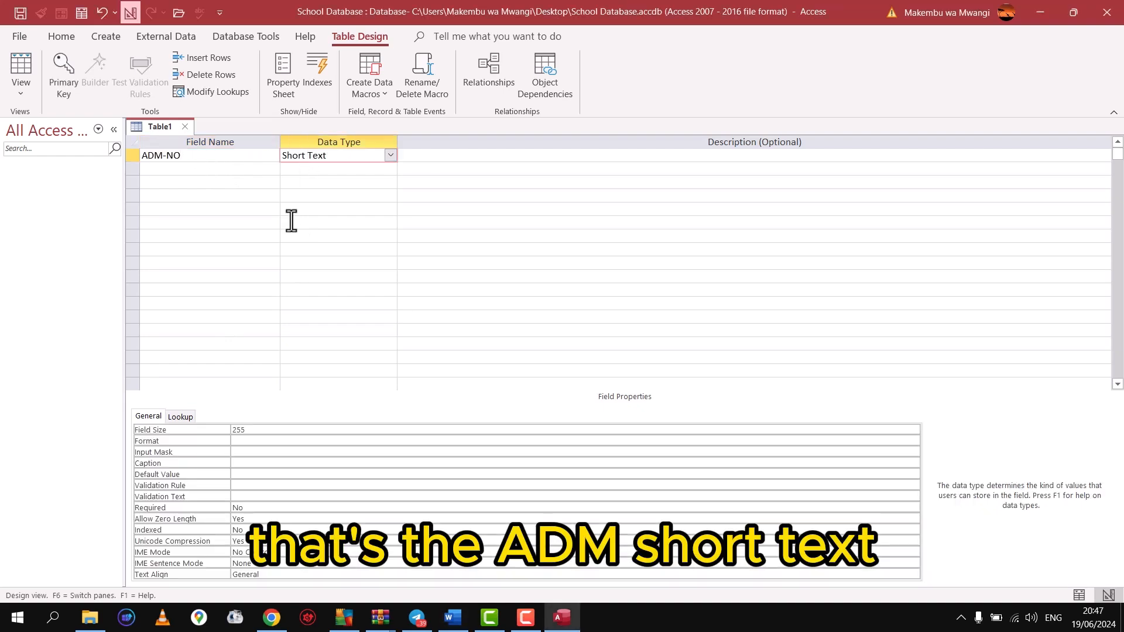
pyautogui.click(252, 434)
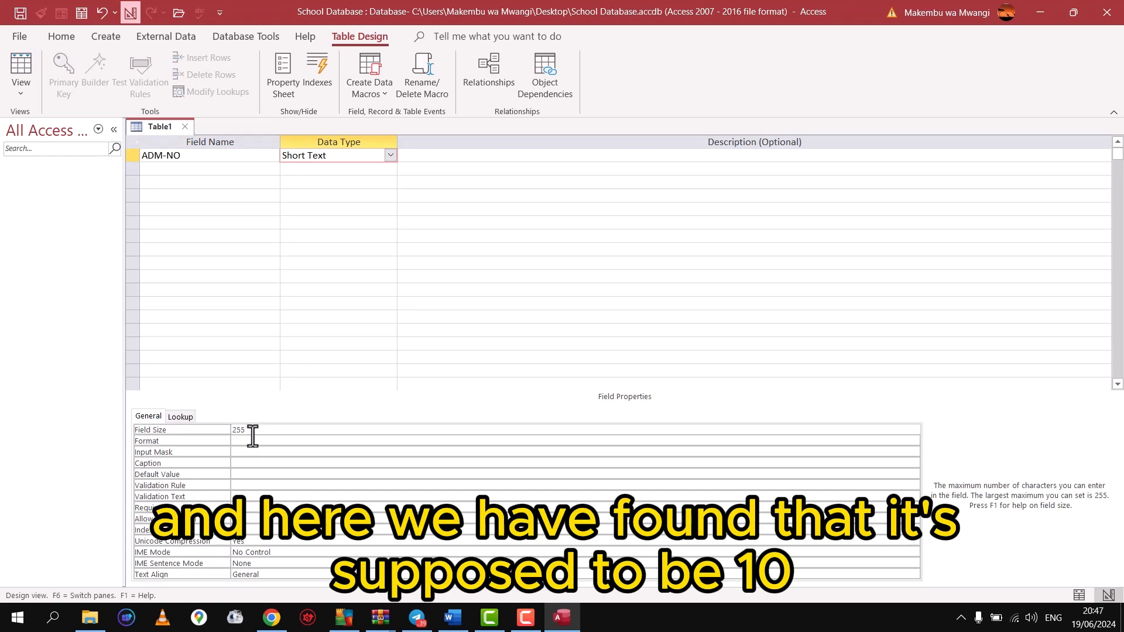
pyautogui.press('BackSpace')
pyautogui.press('BackSpace')
pyautogui.write('10')
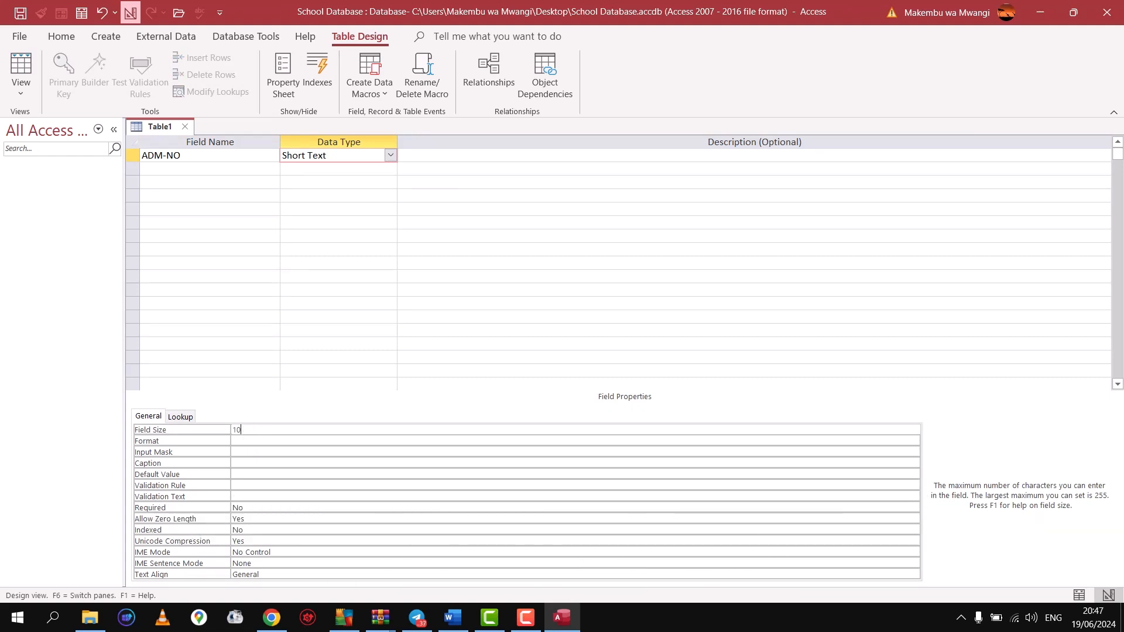
# - Add a second field NameID as Short Text with field size 15
pyautogui.hotkey('alt', 'Tab')
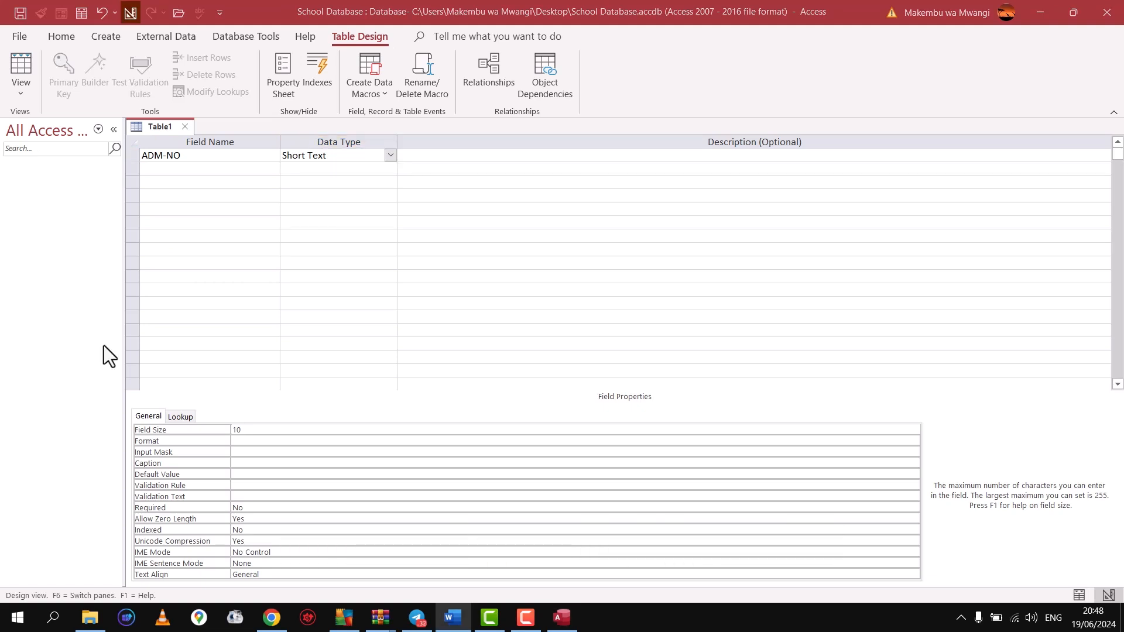
pyautogui.click(169, 169)
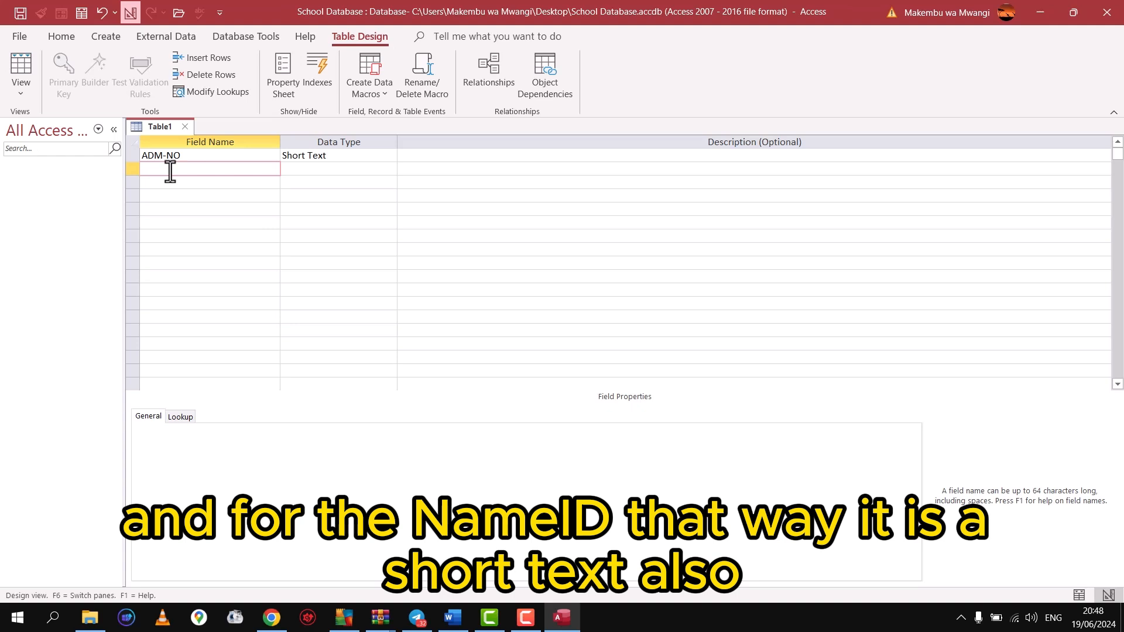
pyautogui.write('NameID')
pyautogui.click(330, 168)
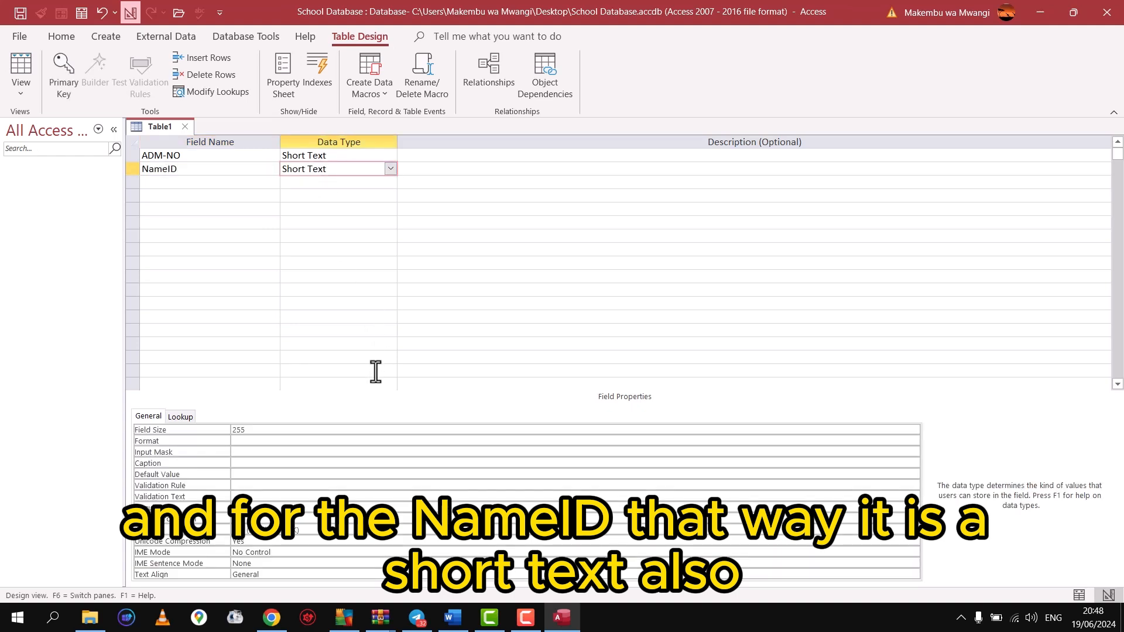
pyautogui.doubleClick(250, 429)
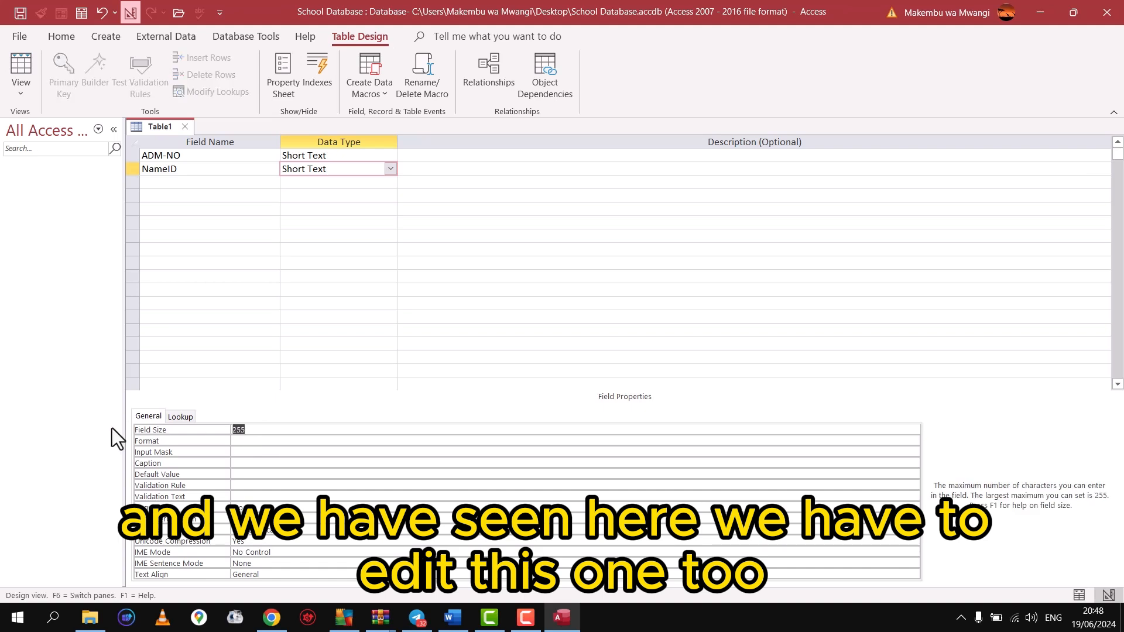
pyautogui.write('15')
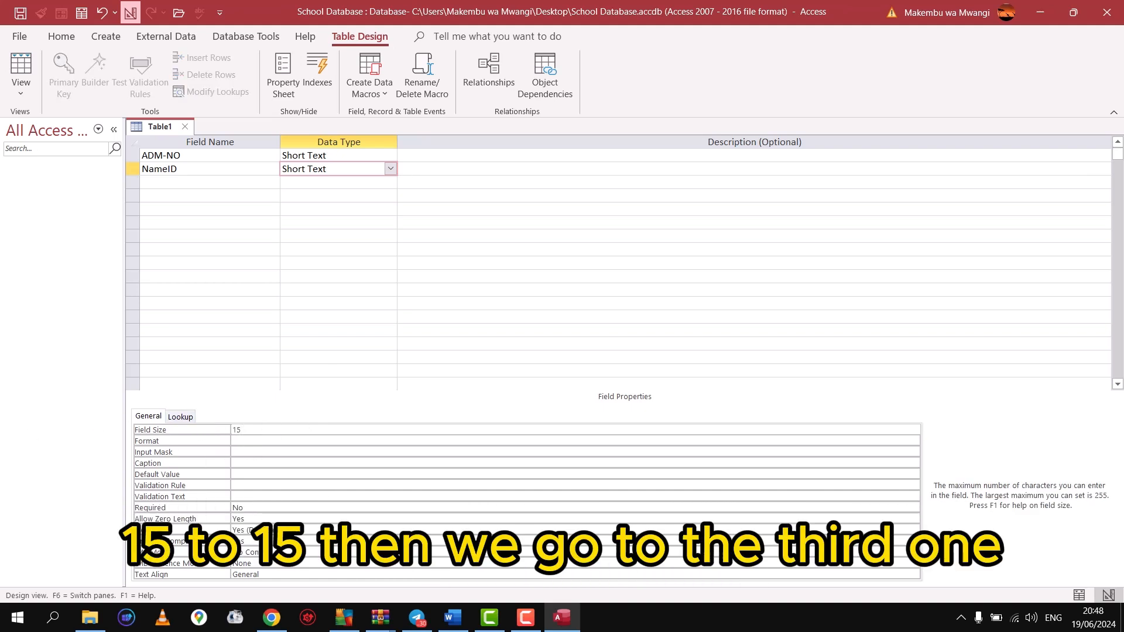
# - Switch to the Word question document and copy the field name Surname from its table
pyautogui.hotkey('alt', 'Tab')
pyautogui.moveTo(79, 347); pyautogui.dragTo(446, 146)
pyautogui.doubleClick(260, 457)
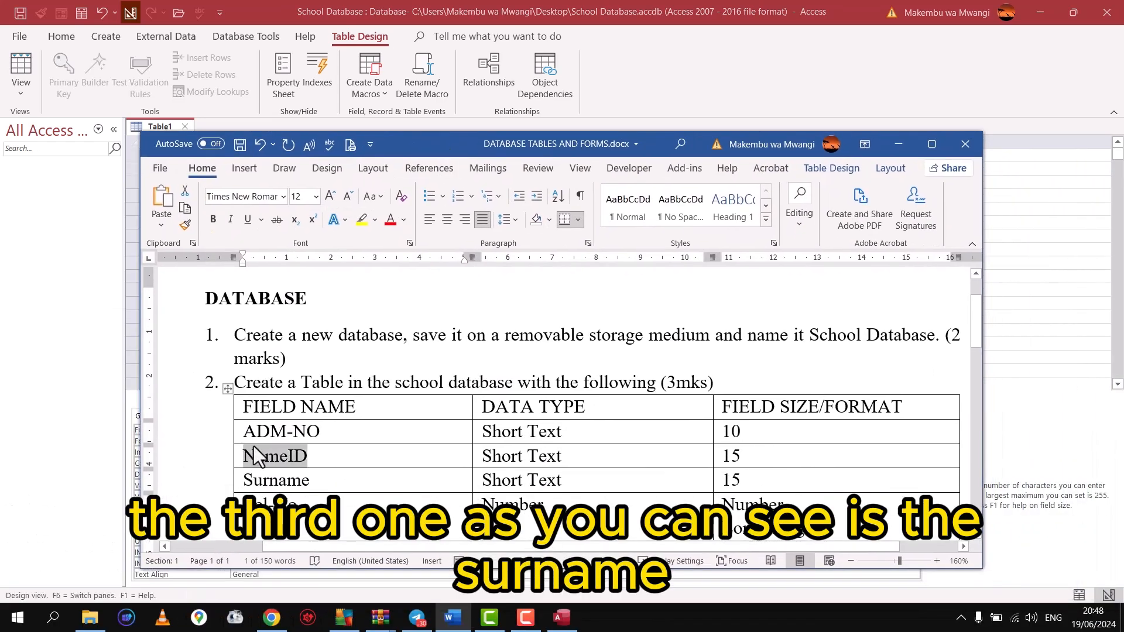
pyautogui.click(268, 485)
pyautogui.doubleClick(266, 481)
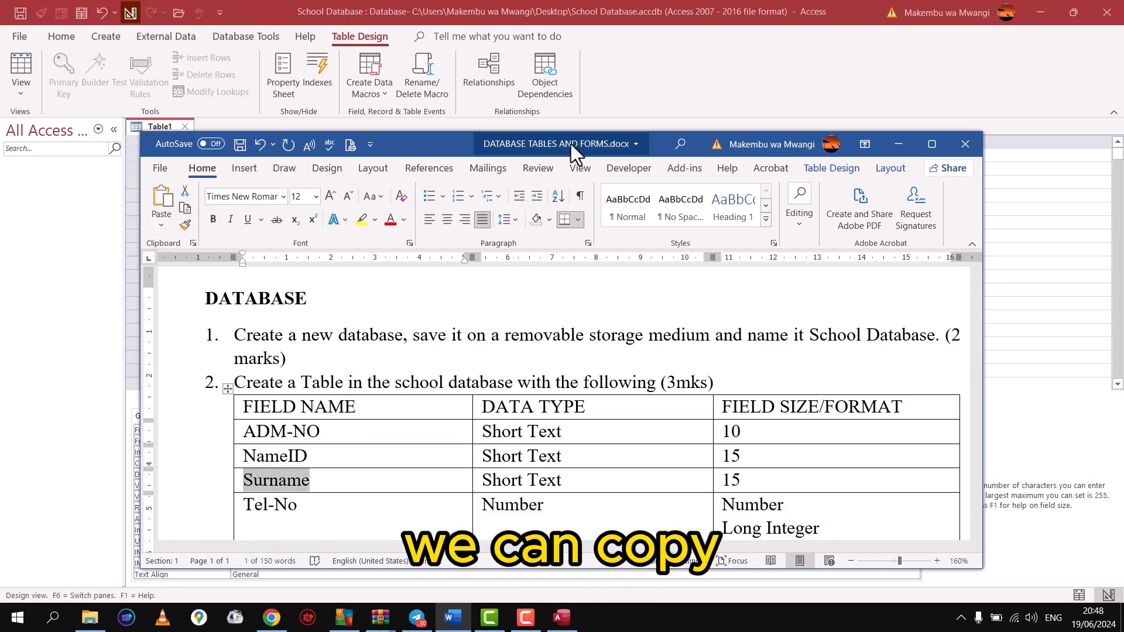
pyautogui.moveTo(553, 144); pyautogui.dragTo(0, 153)
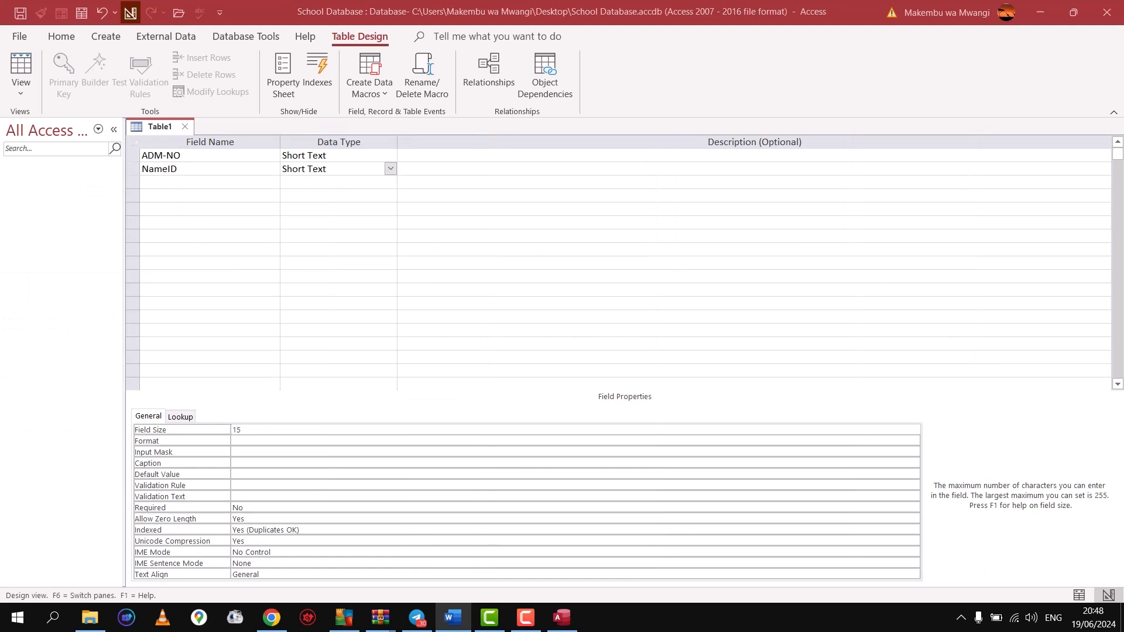
# - In Access, add the third field Surname as Short Text with field size 15
pyautogui.click(191, 183)
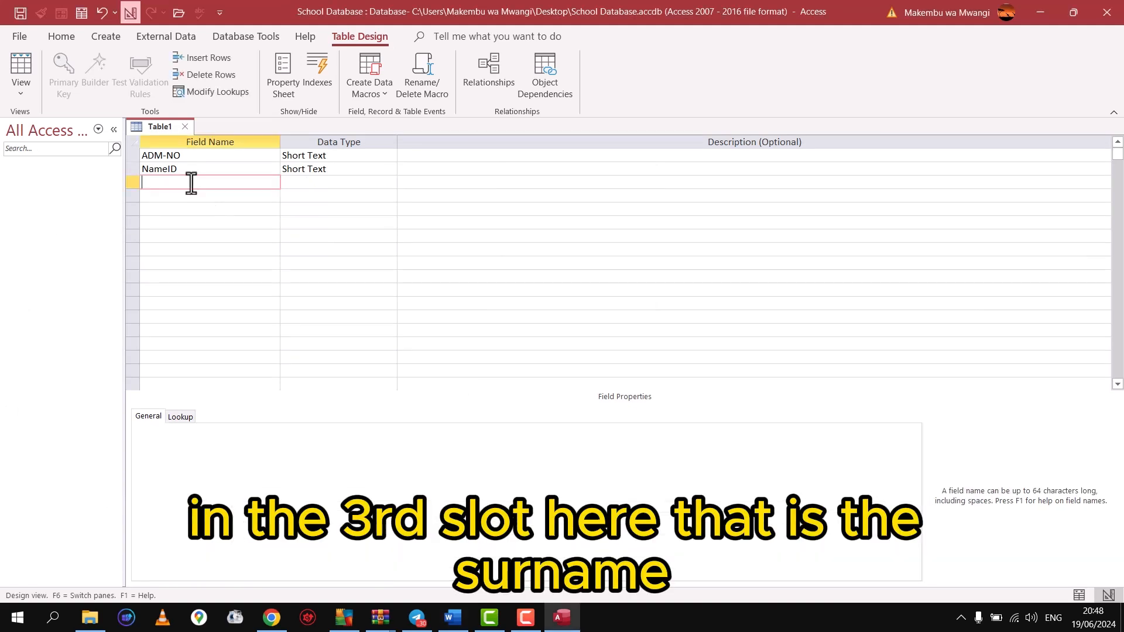
pyautogui.write('Surname')
pyautogui.click(303, 182)
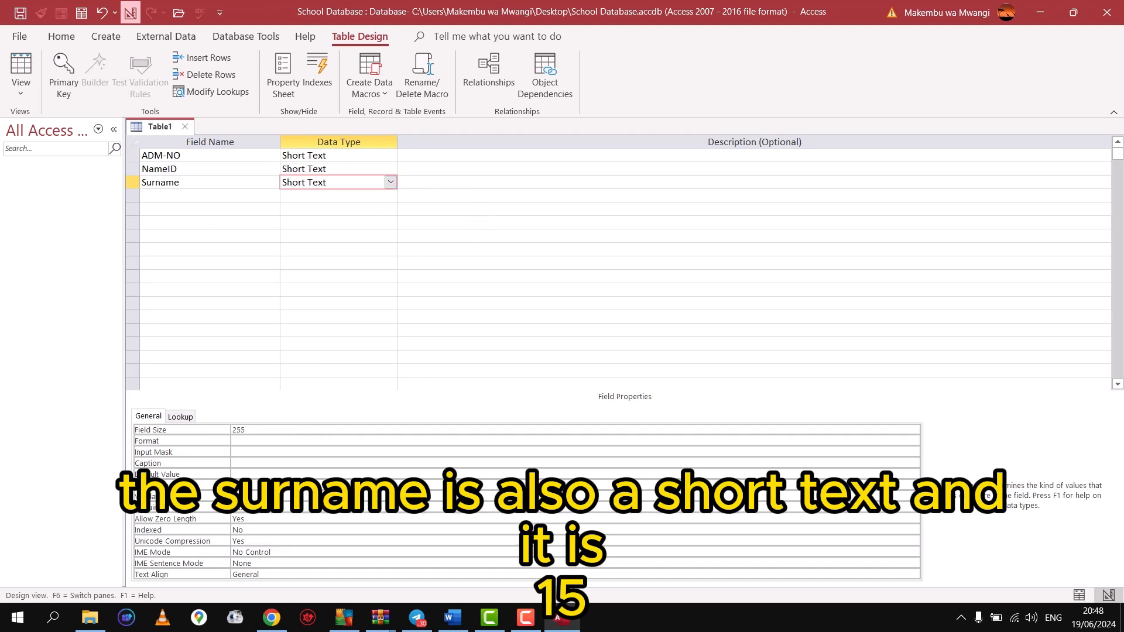
pyautogui.click(249, 430)
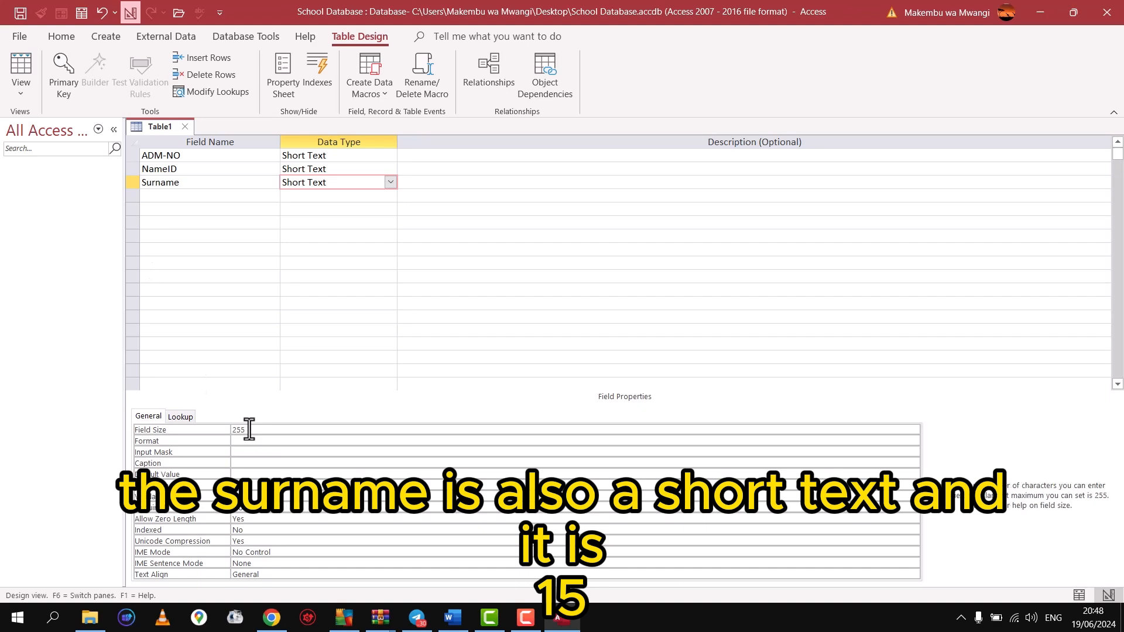
pyautogui.doubleClick(250, 430)
pyautogui.write('15')
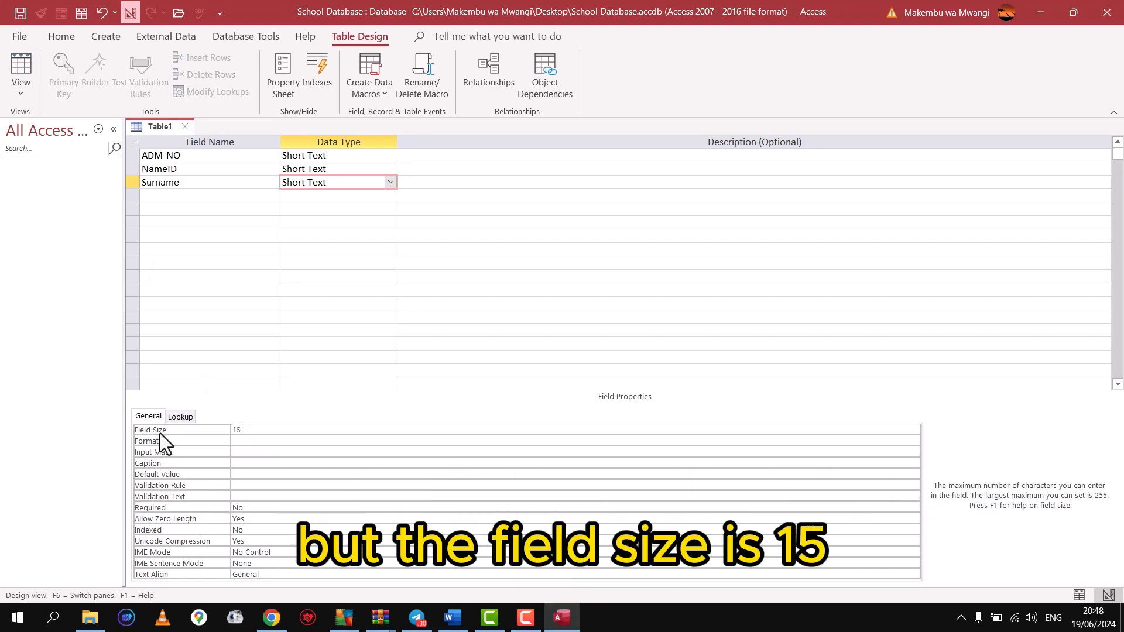
# - Bring the Word question document back and copy the field name Tel-No from its table
pyautogui.moveTo(0, 147); pyautogui.dragTo(540, 101)
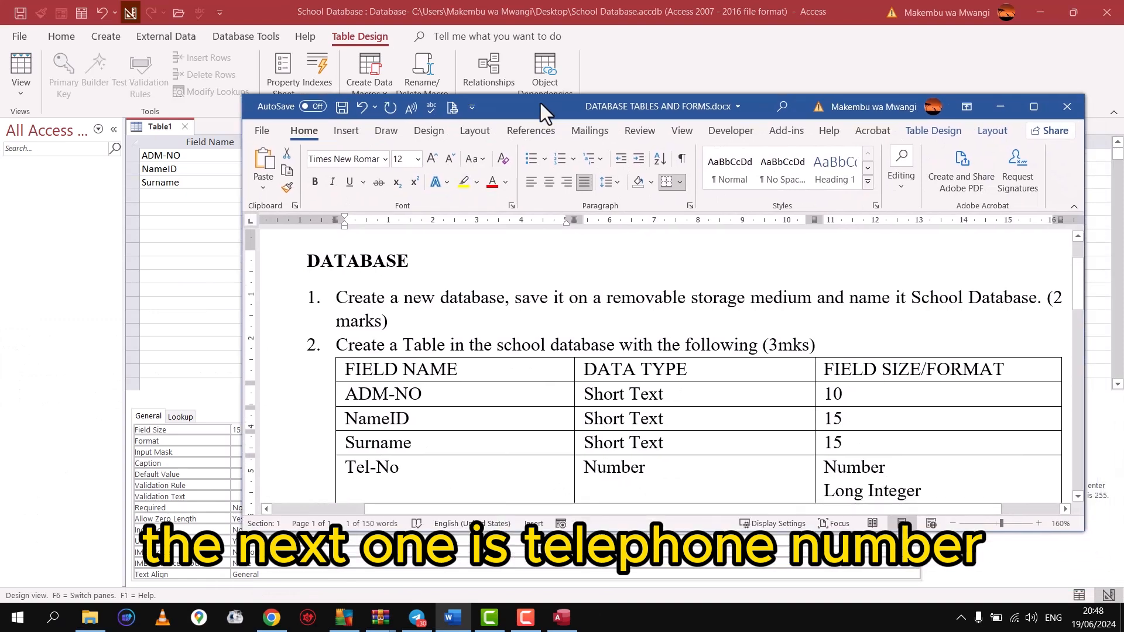
pyautogui.doubleClick(378, 443)
pyautogui.moveTo(419, 467); pyautogui.dragTo(349, 466)
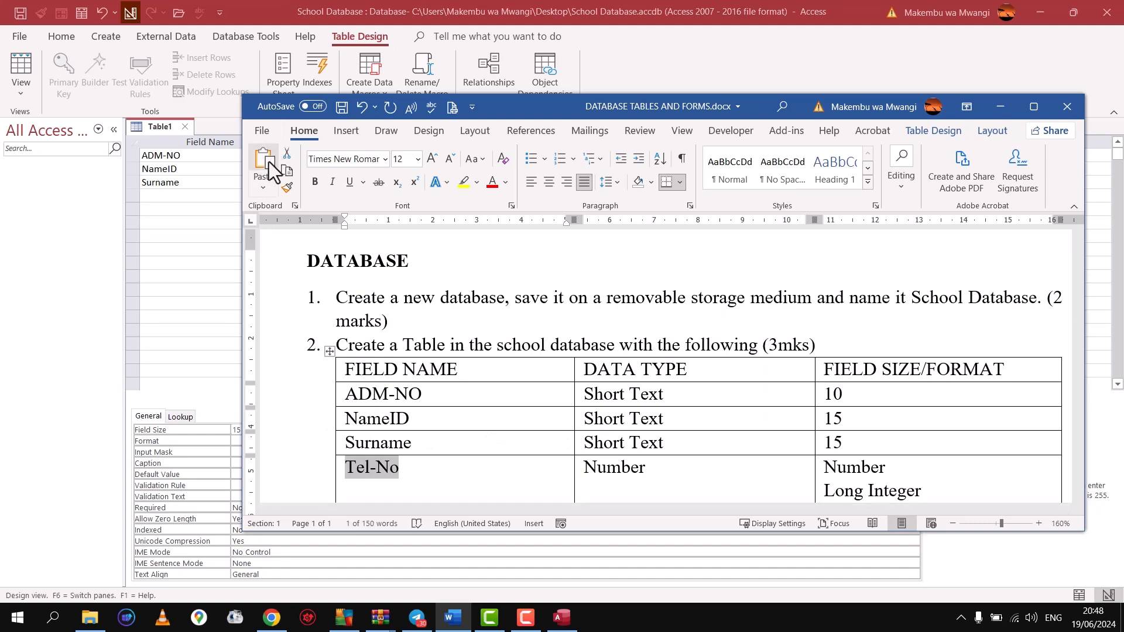
pyautogui.click(285, 171)
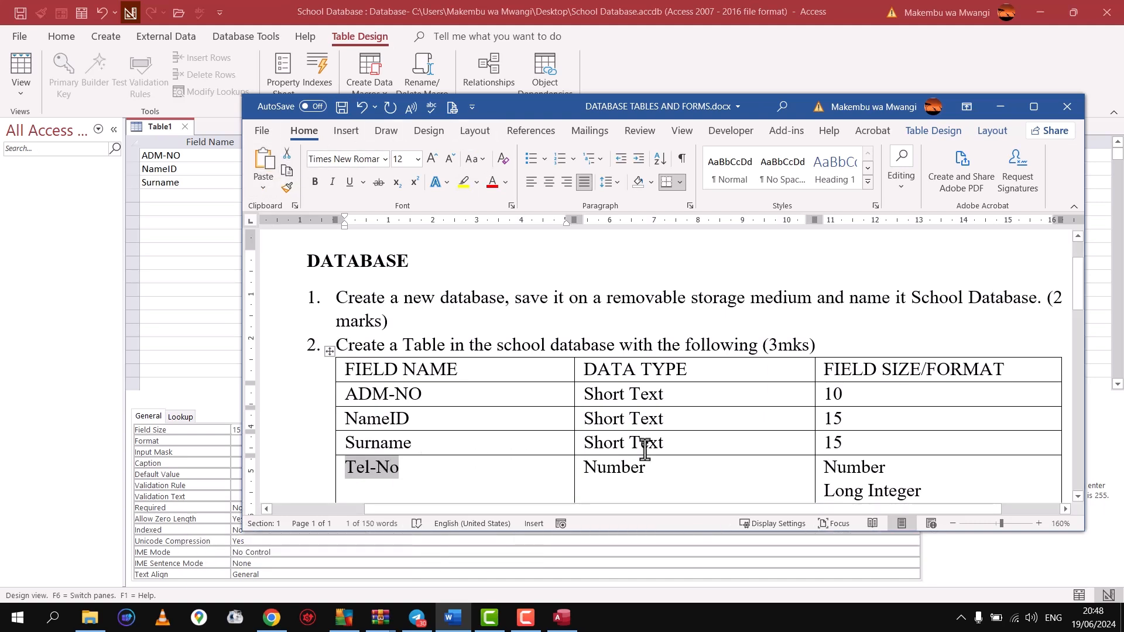
# - Delete the redundant word Number above Long Integer in the Tel-No row's field size/format cell
pyautogui.moveTo(634, 108); pyautogui.dragTo(556, 23)
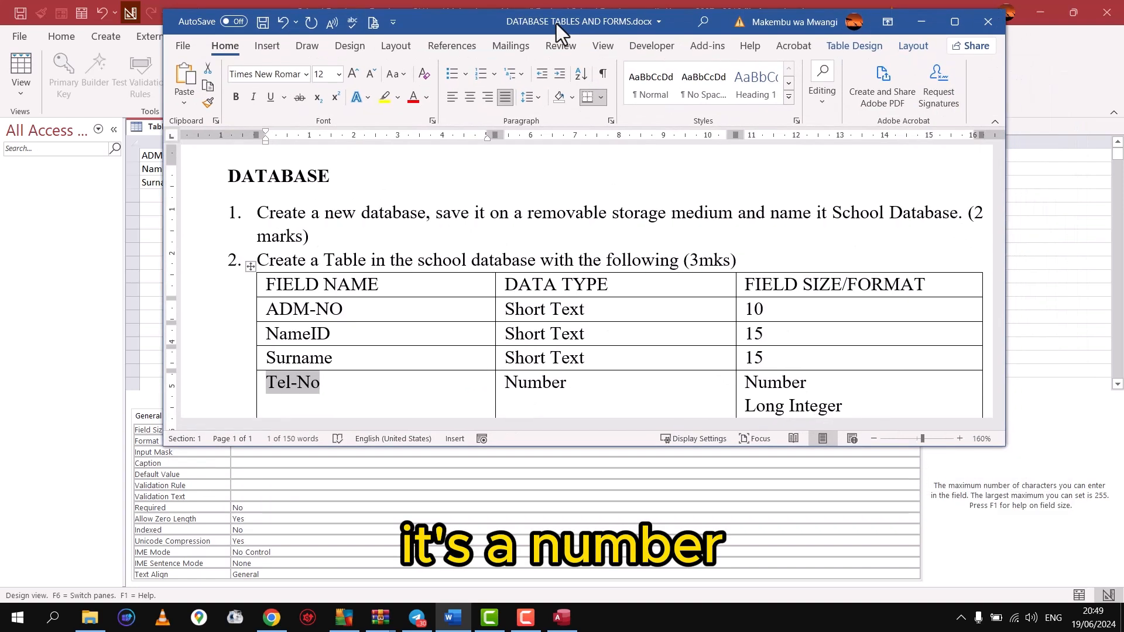
pyautogui.moveTo(814, 384); pyautogui.dragTo(712, 384)
pyautogui.click(823, 389)
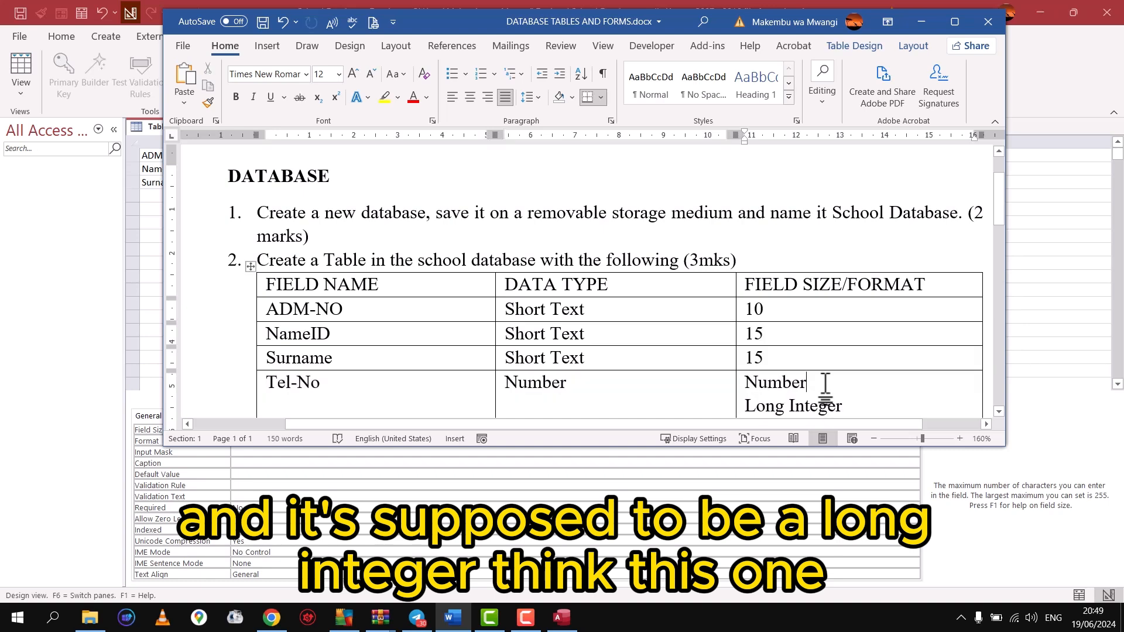
pyautogui.moveTo(823, 388); pyautogui.dragTo(743, 383)
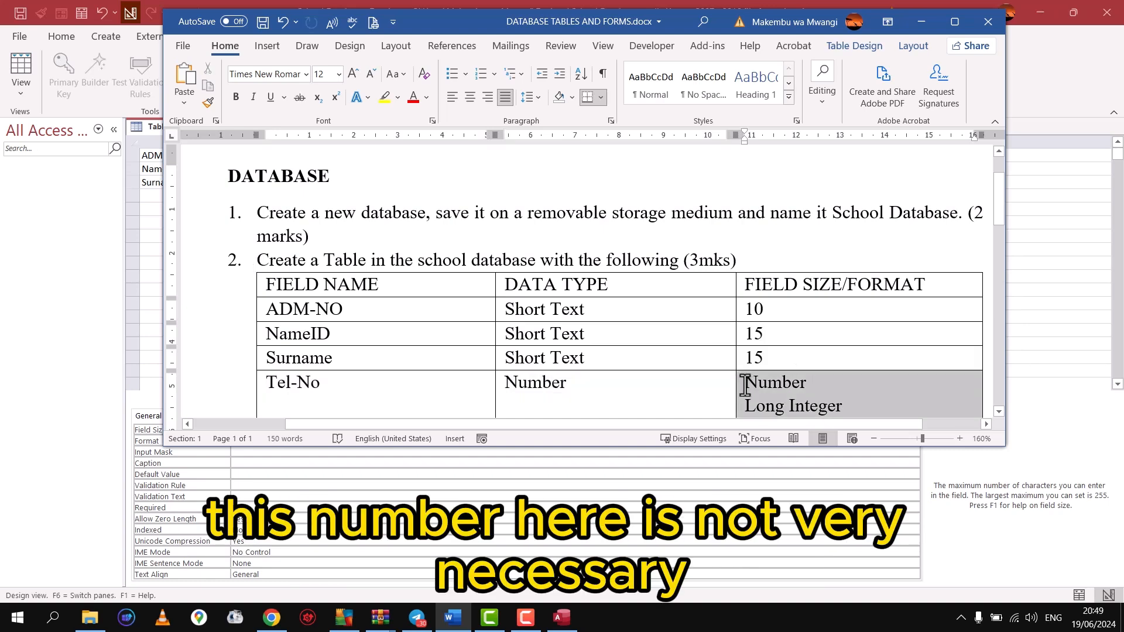
pyautogui.click(780, 384)
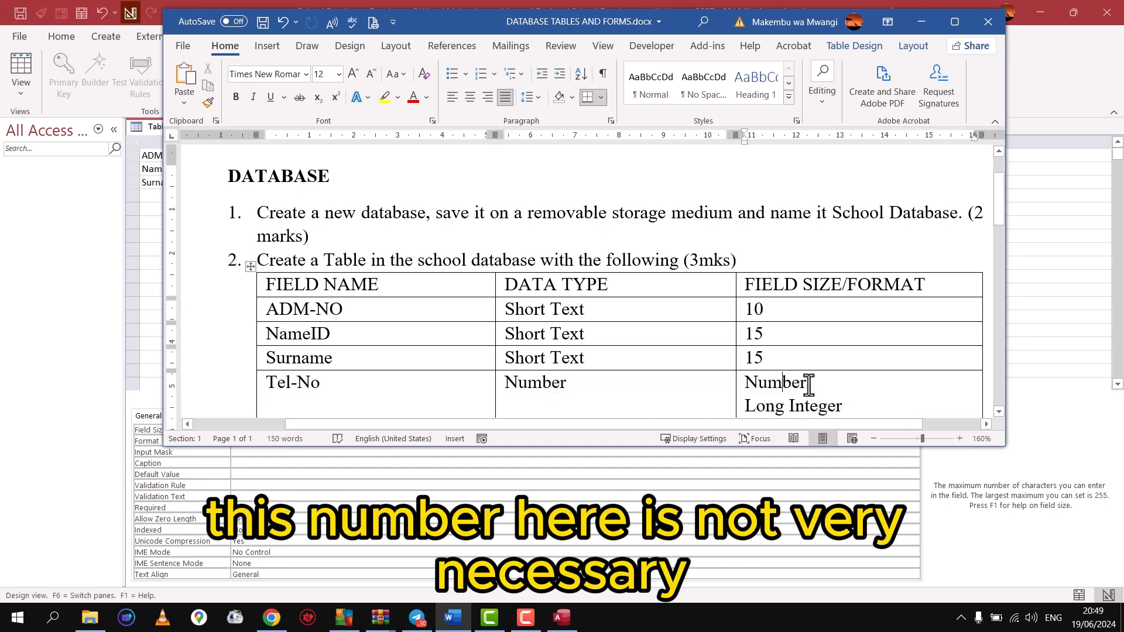
pyautogui.click(747, 405)
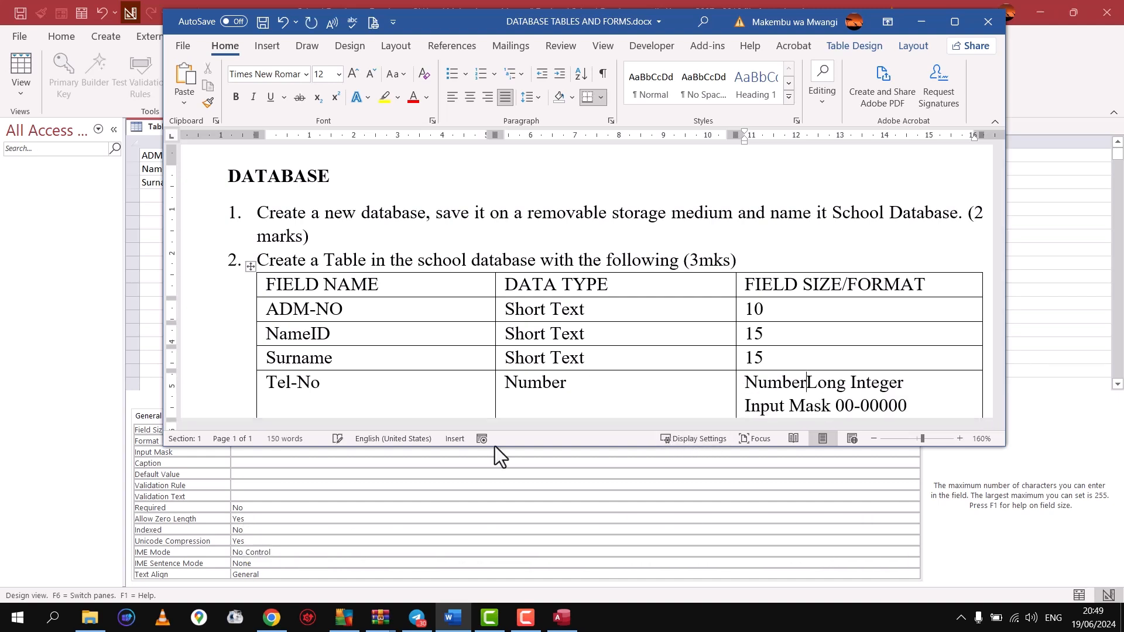
pyautogui.press('BackSpace')
pyautogui.press('BackSpace')
pyautogui.press('BackSpace')
pyautogui.press('BackSpace')
pyautogui.press('BackSpace')
pyautogui.press('BackSpace')
pyautogui.press('BackSpace')
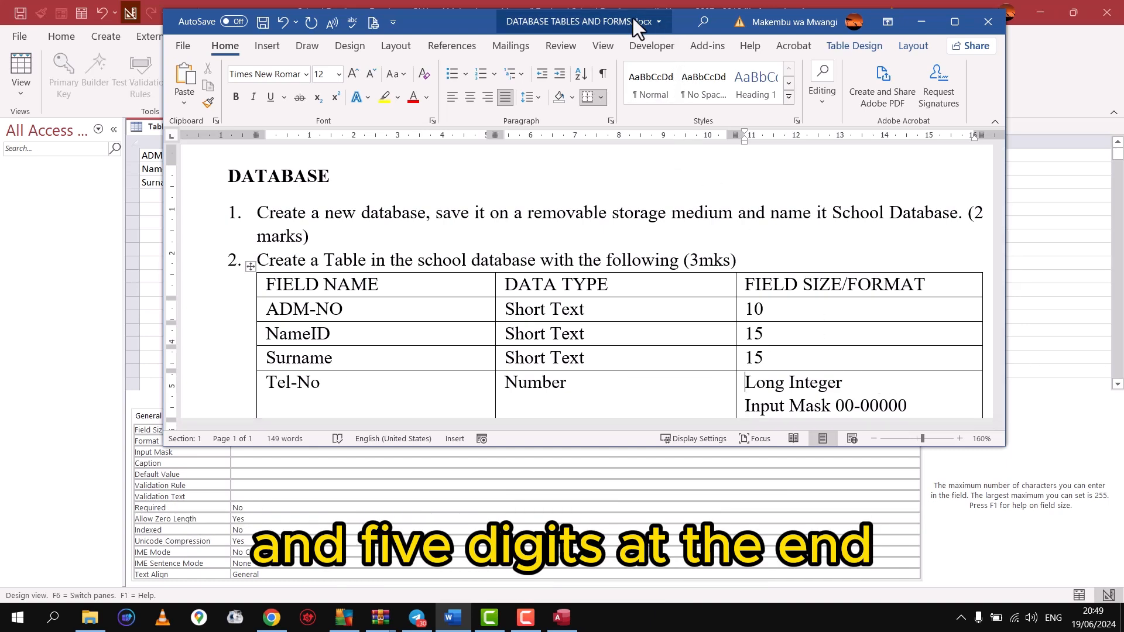
# - Return to the Access table design and add the fourth field Tel-No with the Number data type
pyautogui.moveTo(472, 24); pyautogui.dragTo(0, 76)
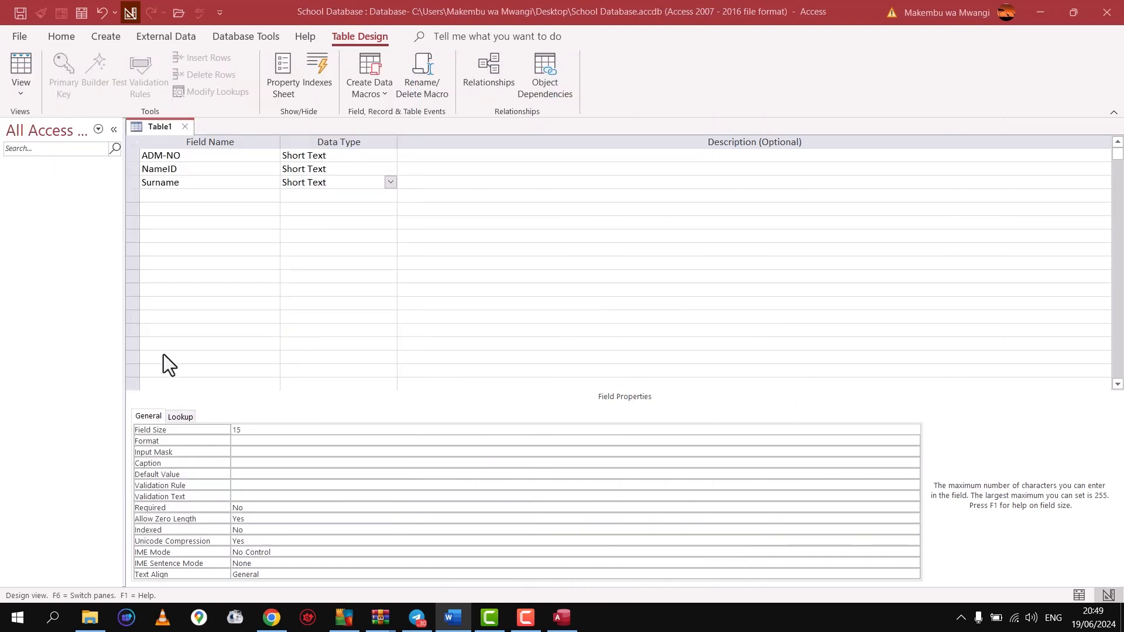
pyautogui.click(175, 195)
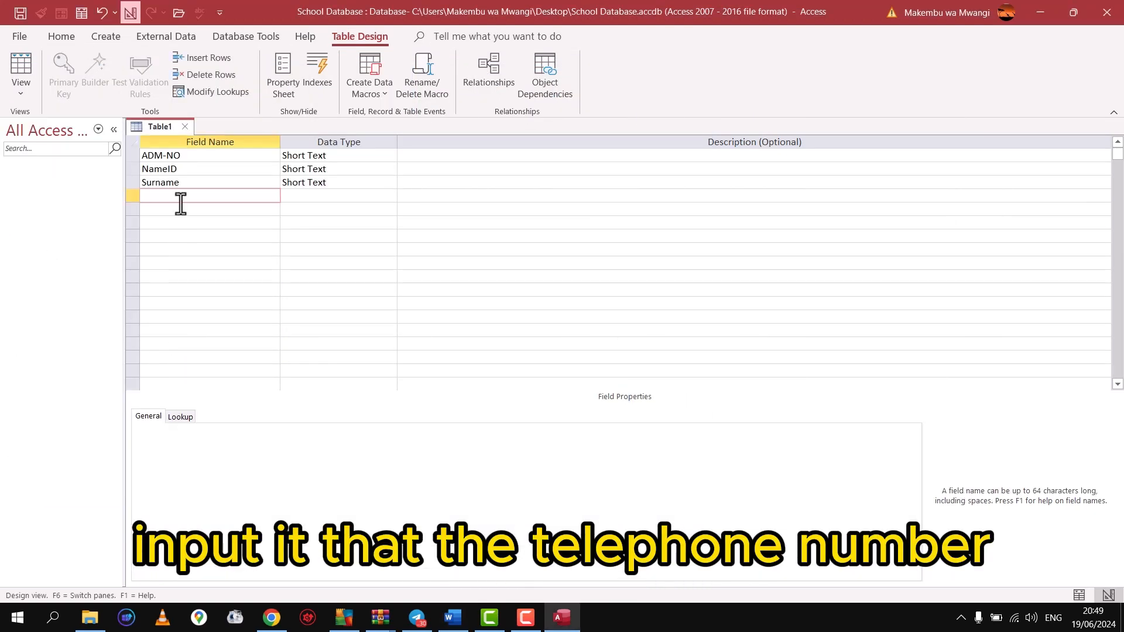
pyautogui.write('Tel-No')
pyautogui.click(319, 197)
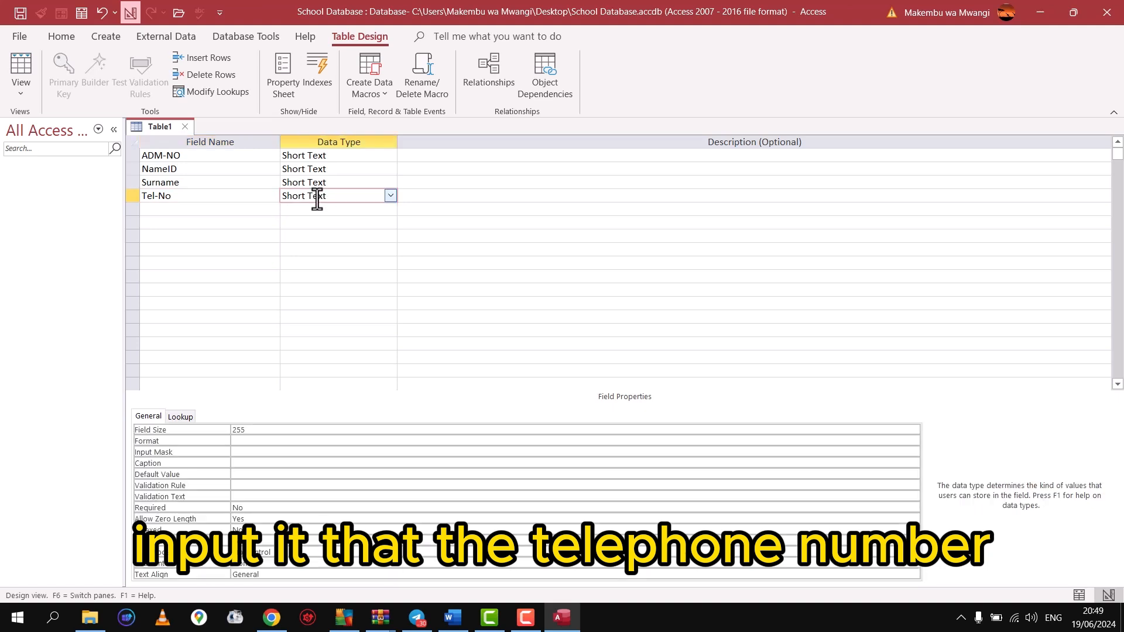
pyautogui.click(390, 195)
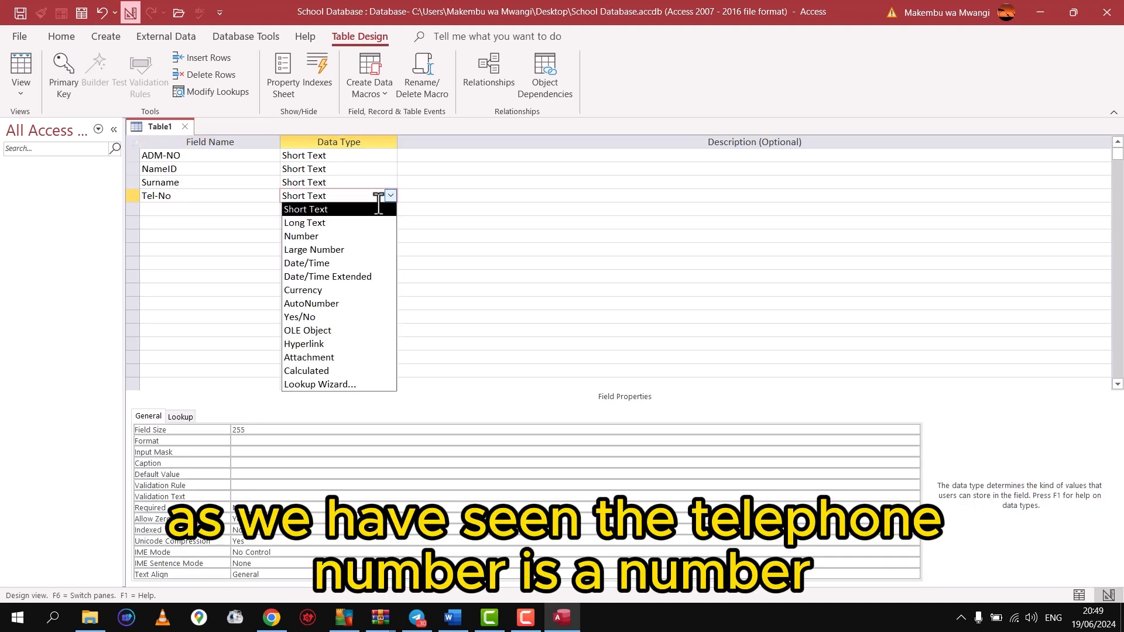
pyautogui.press('Escape')
pyautogui.click(319, 230)
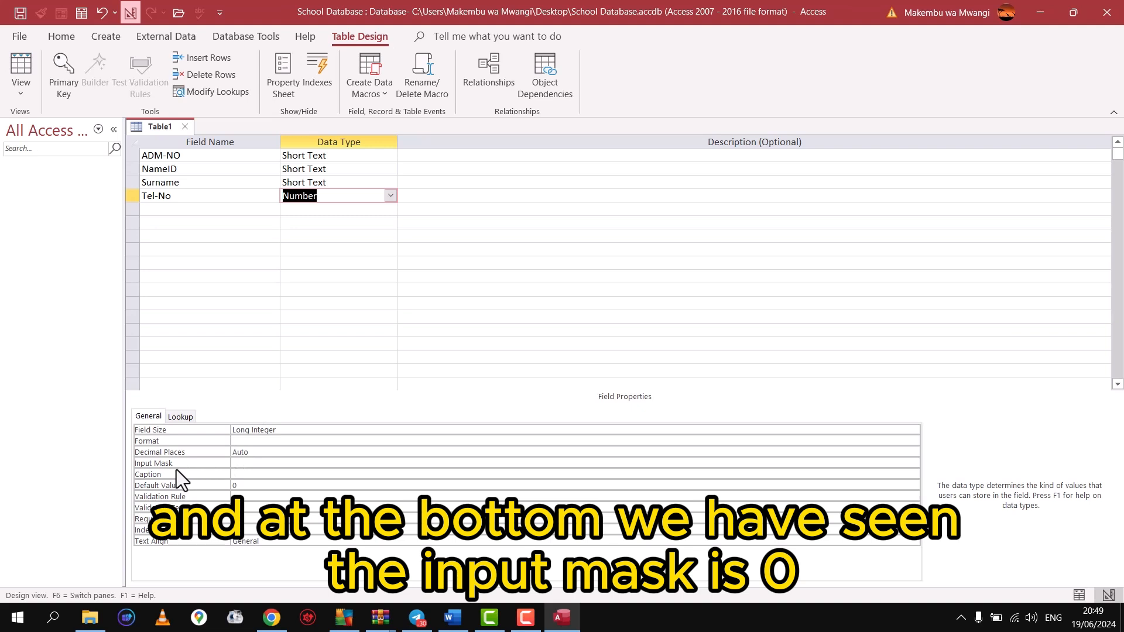
# - Set the input mask of the Tel-No field to 00-00000
pyautogui.click(235, 464)
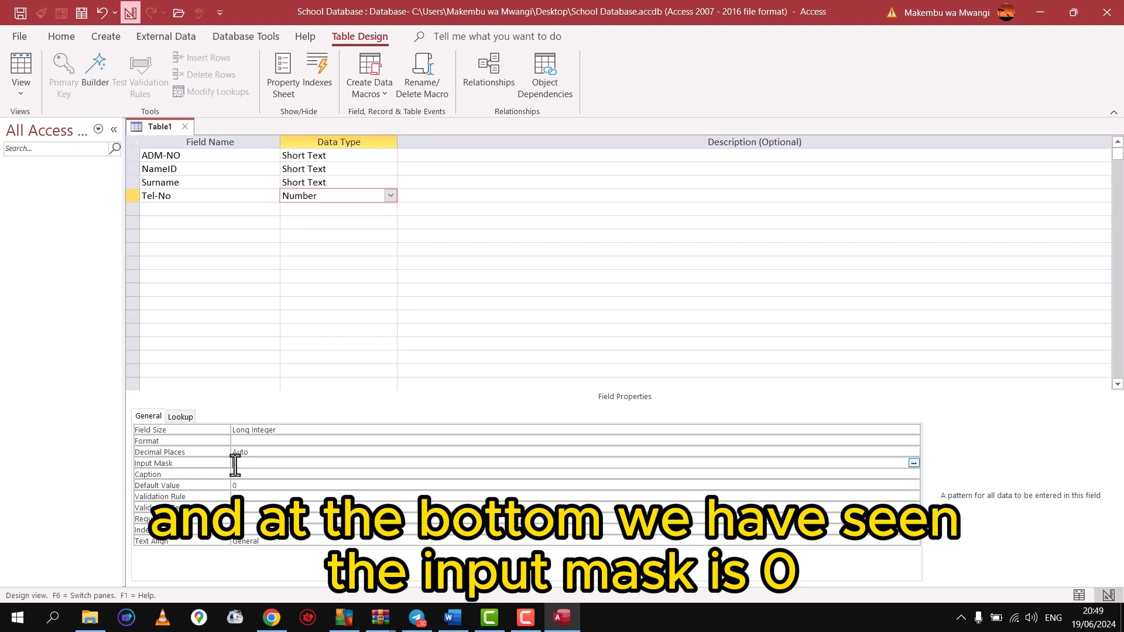
pyautogui.write('00')
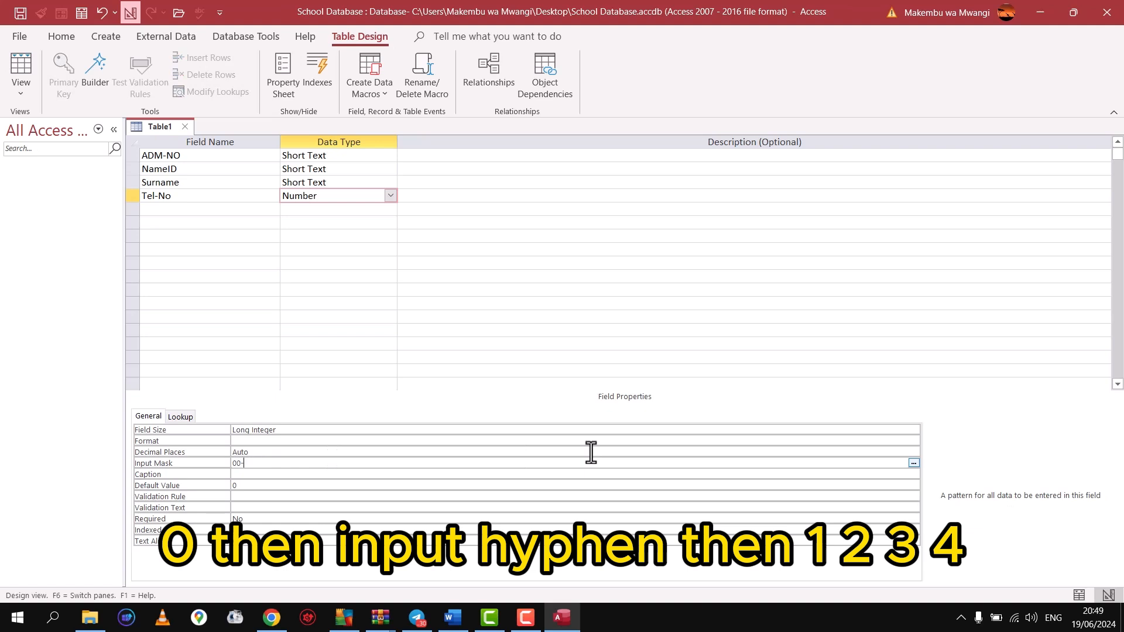
pyautogui.write('-0000')
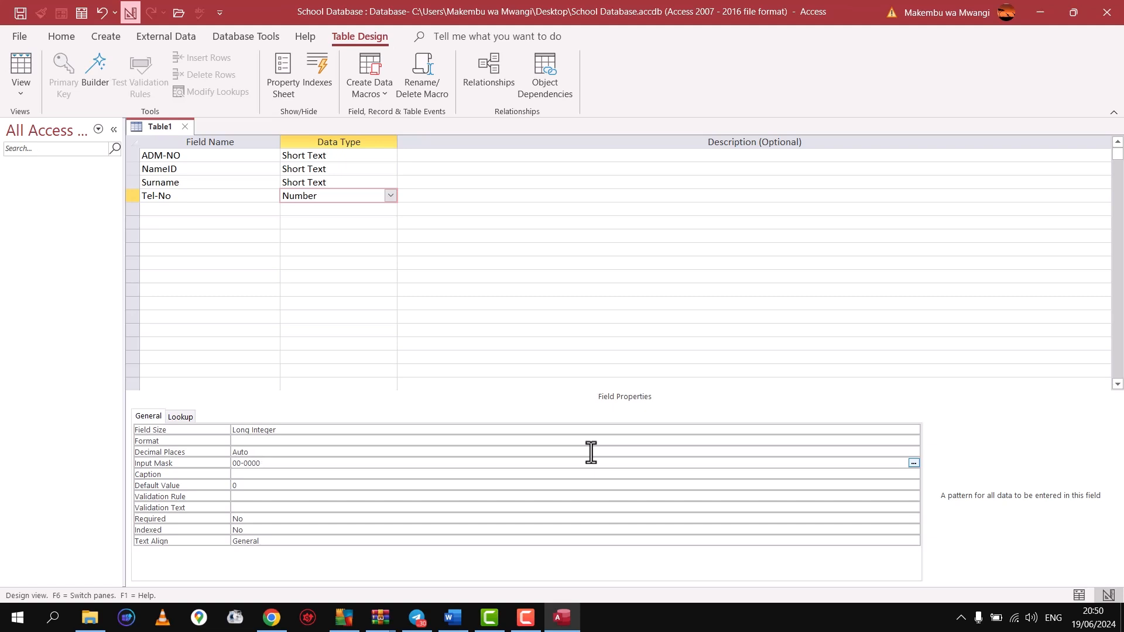
pyautogui.write('0')
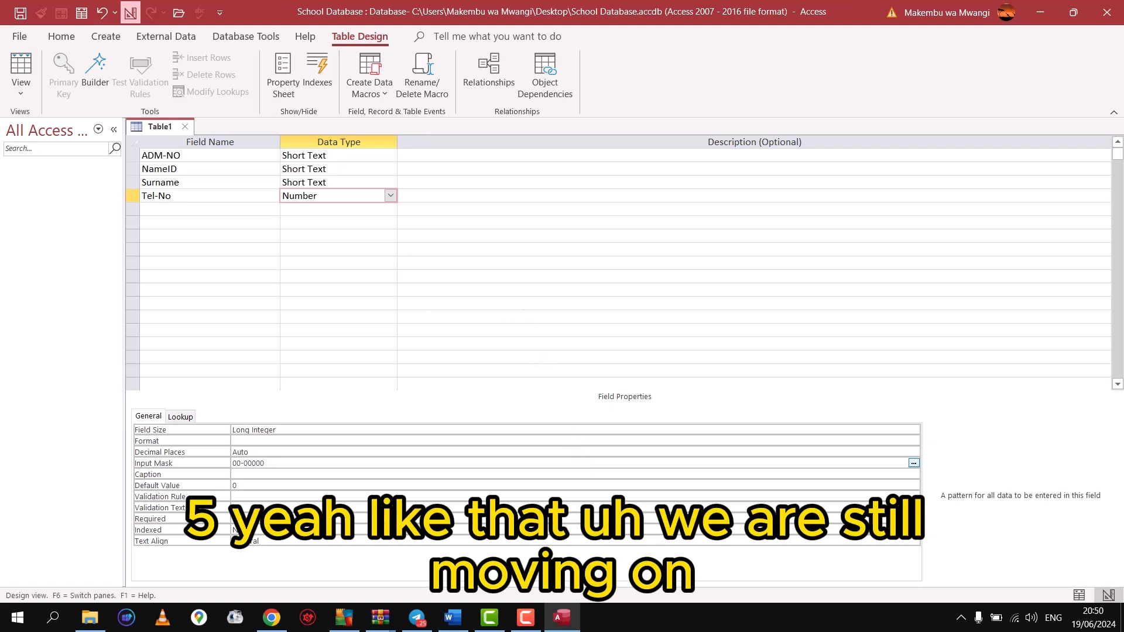
# - Switch to the Word question document and copy the field name Date of Birth from its table
pyautogui.hotkey('alt', 'Tab')
pyautogui.moveTo(416, 244); pyautogui.dragTo(532, 106)
pyautogui.scroll(-2, 793, 333)
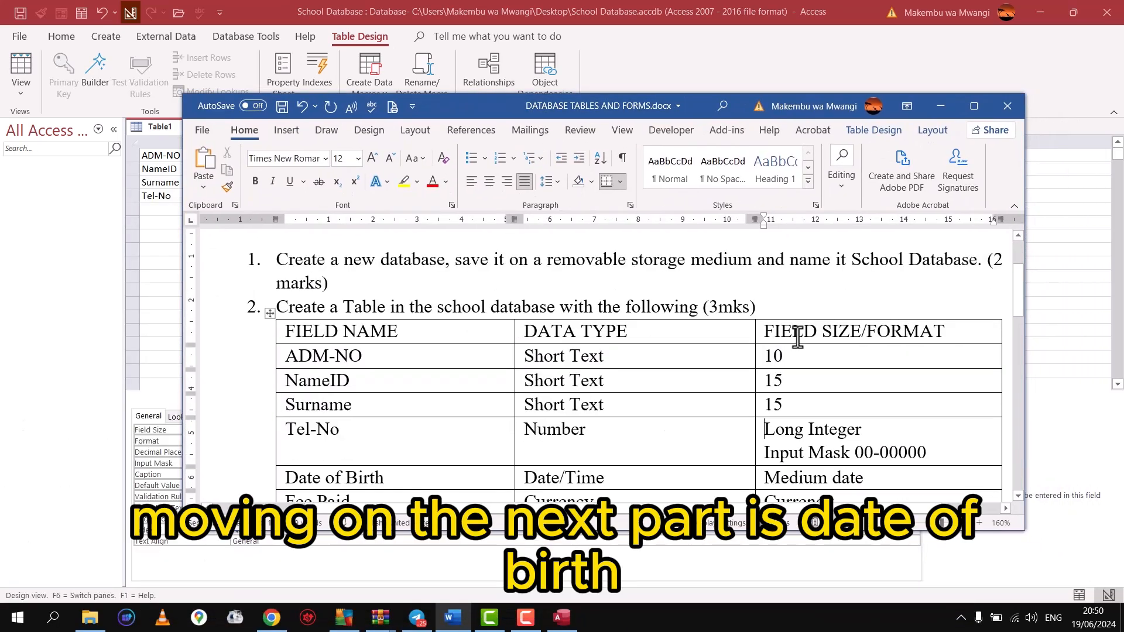
pyautogui.scroll(-1, 797, 336)
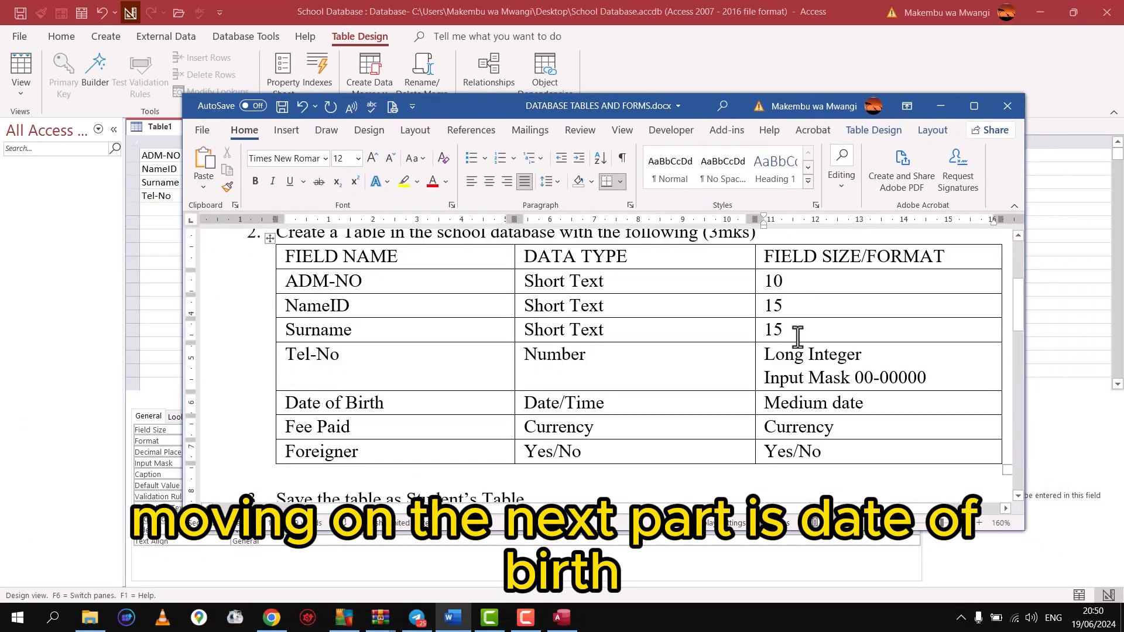
pyautogui.click(407, 404)
pyautogui.moveTo(327, 404); pyautogui.dragTo(272, 402)
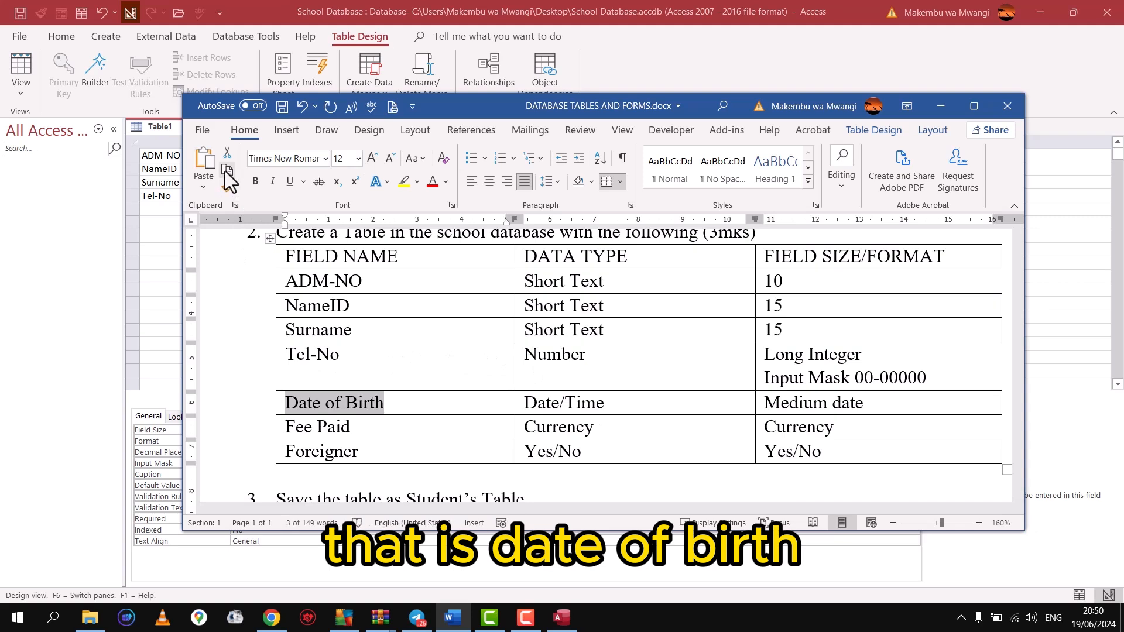
pyautogui.click(225, 171)
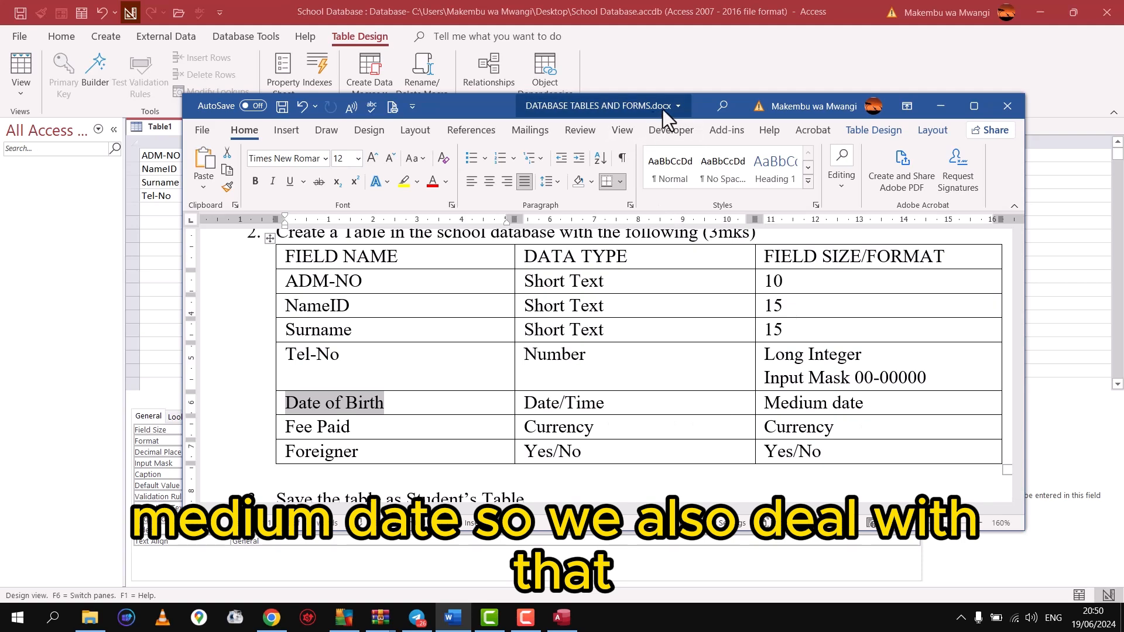
# - Return to the Access table design and add the fifth field Date of Birth with the Date/Time data type
pyautogui.moveTo(652, 106); pyautogui.dragTo(40, 630)
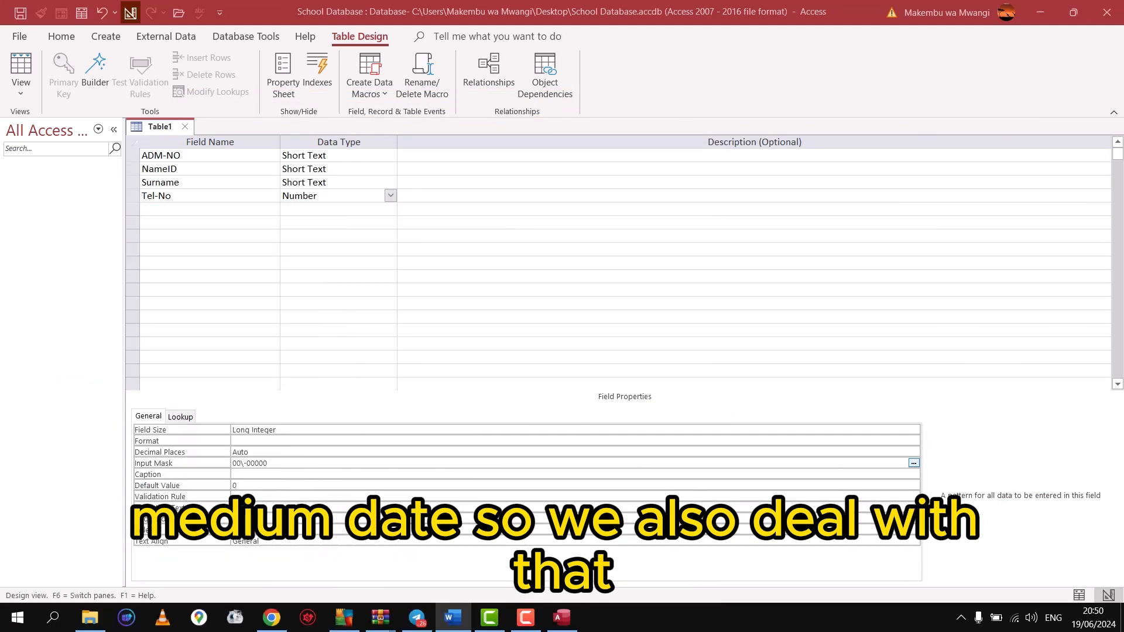
pyautogui.click(157, 209)
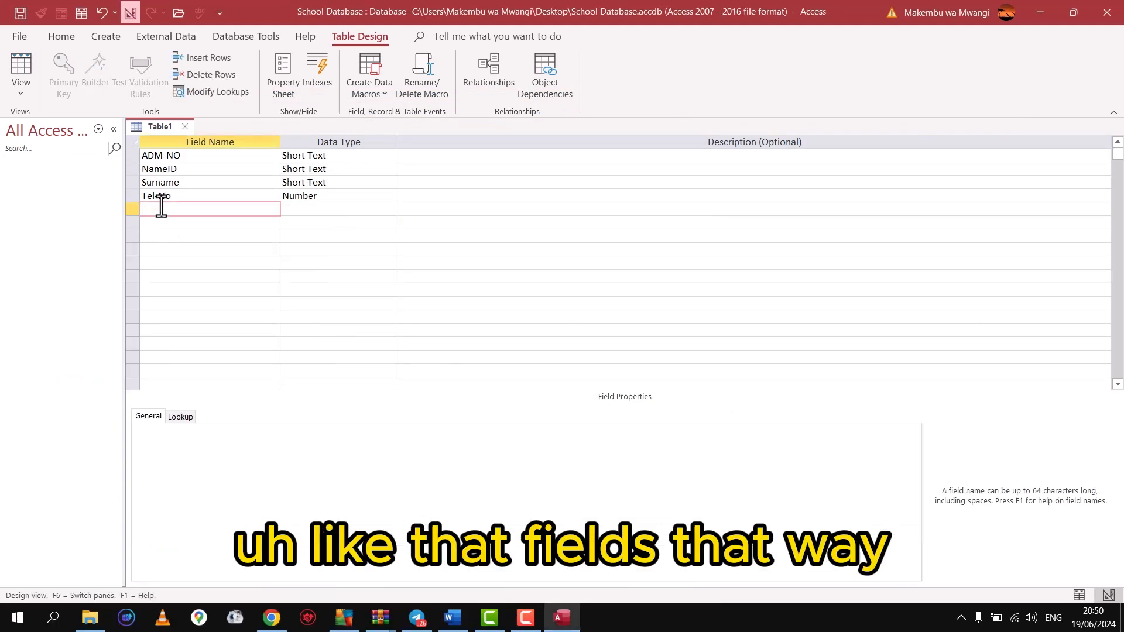
pyautogui.write('Date of Birth')
pyautogui.click(297, 206)
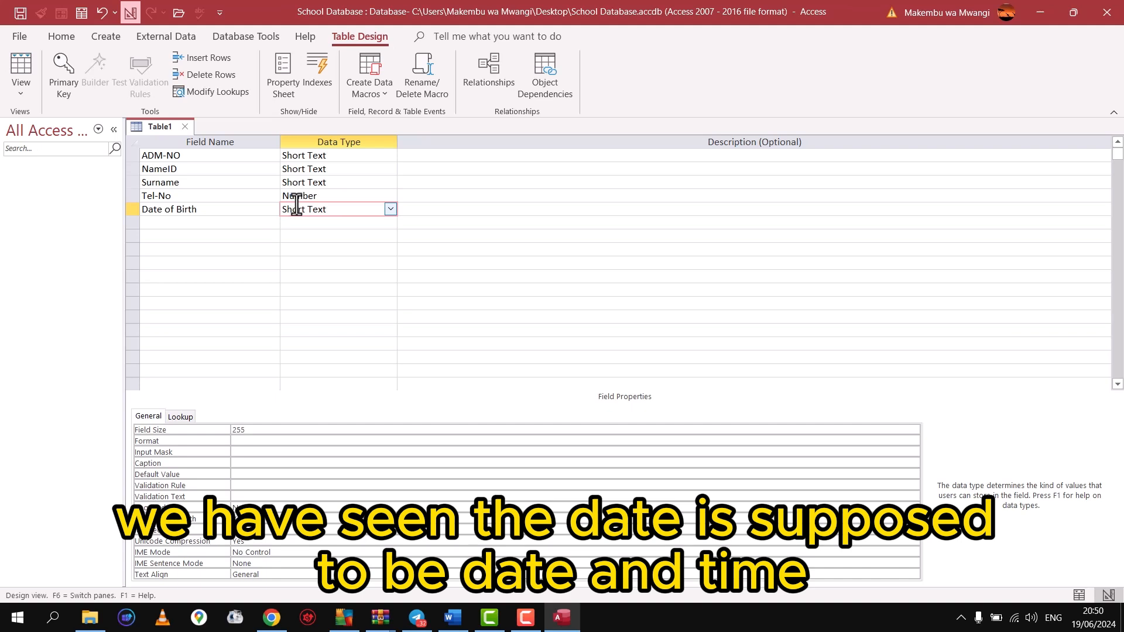
pyautogui.click(391, 210)
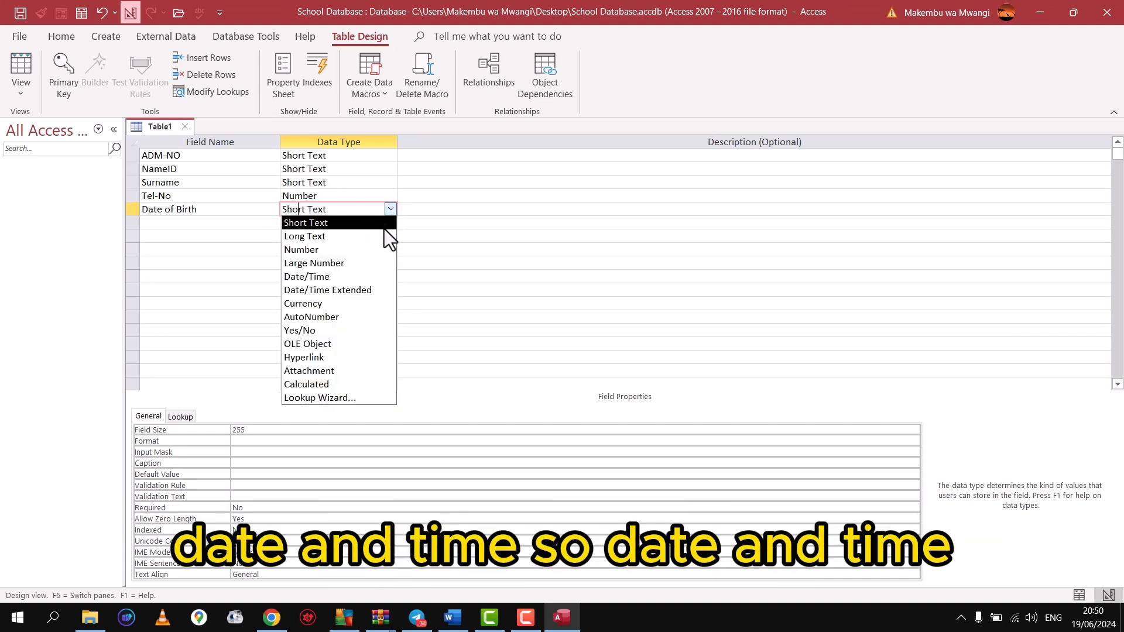
pyautogui.click(333, 281)
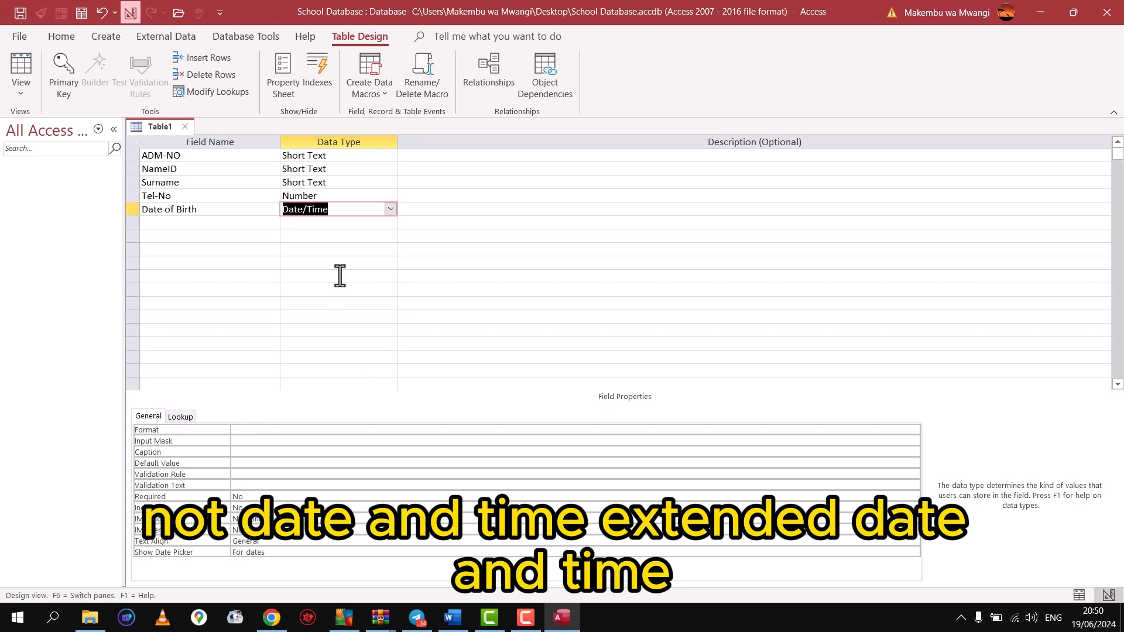
# - Set the format of the Date of Birth field to Medium Date
pyautogui.click(258, 433)
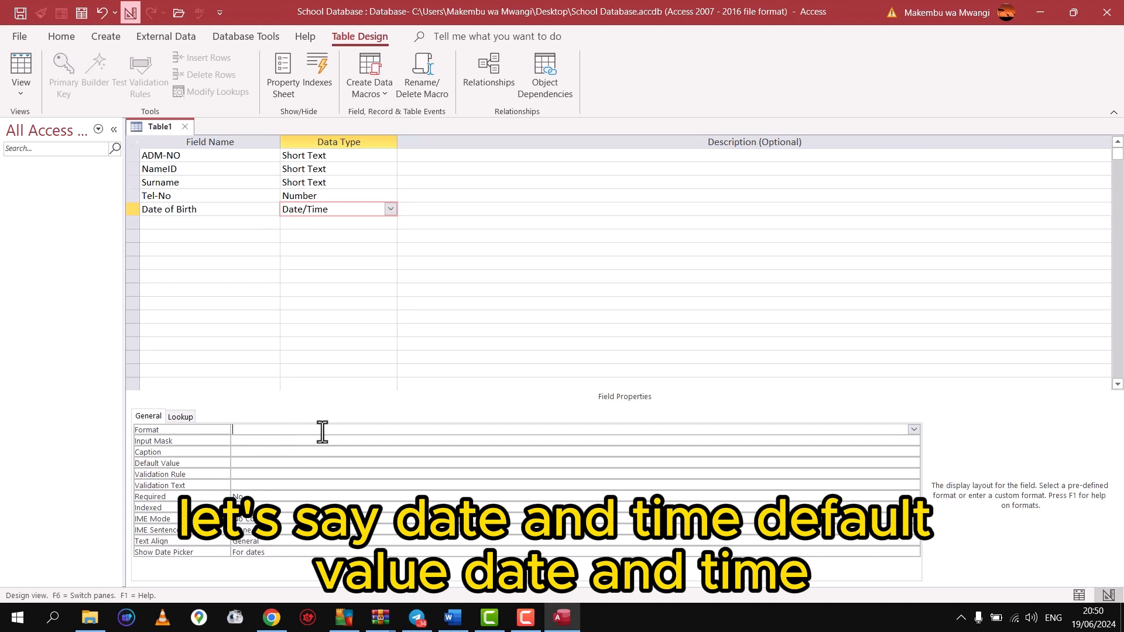
pyautogui.click(914, 430)
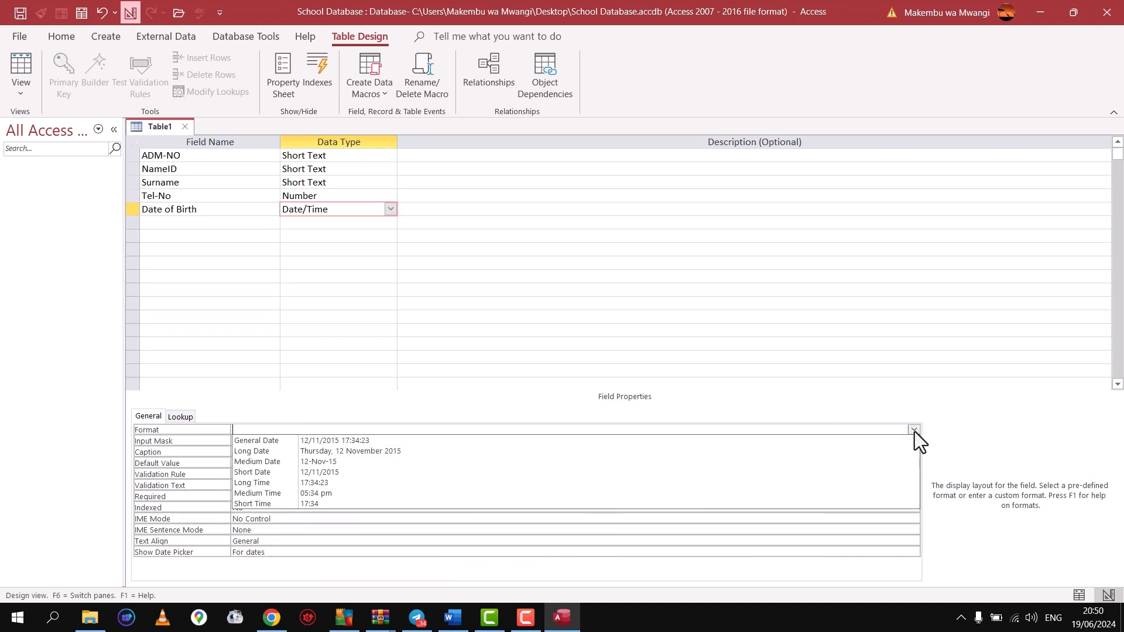
pyautogui.click(261, 464)
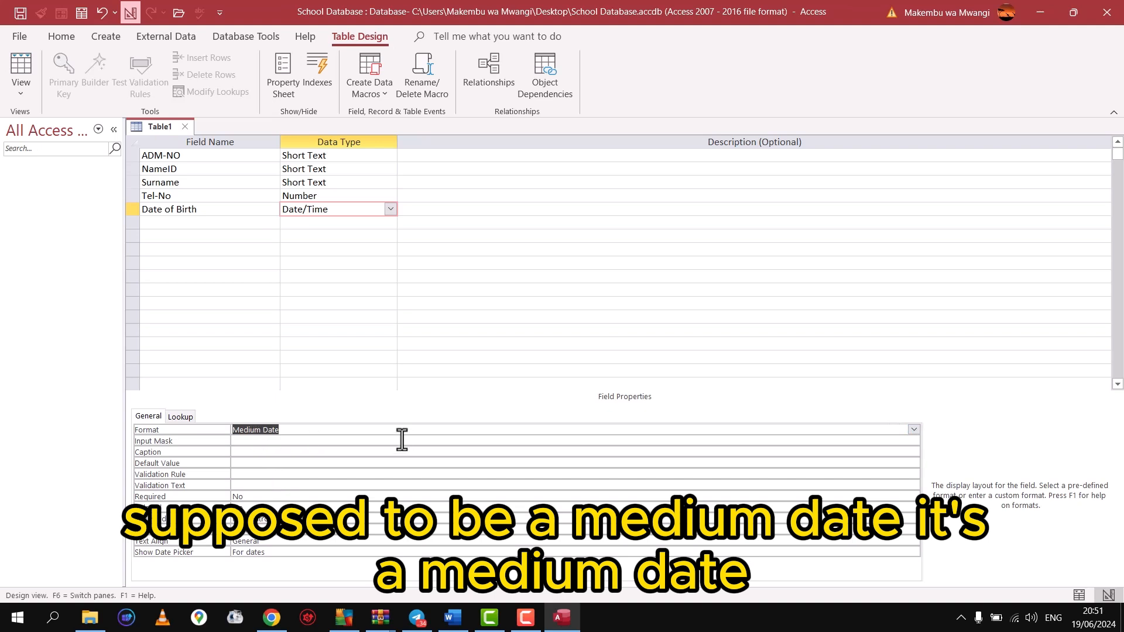
pyautogui.click(914, 430)
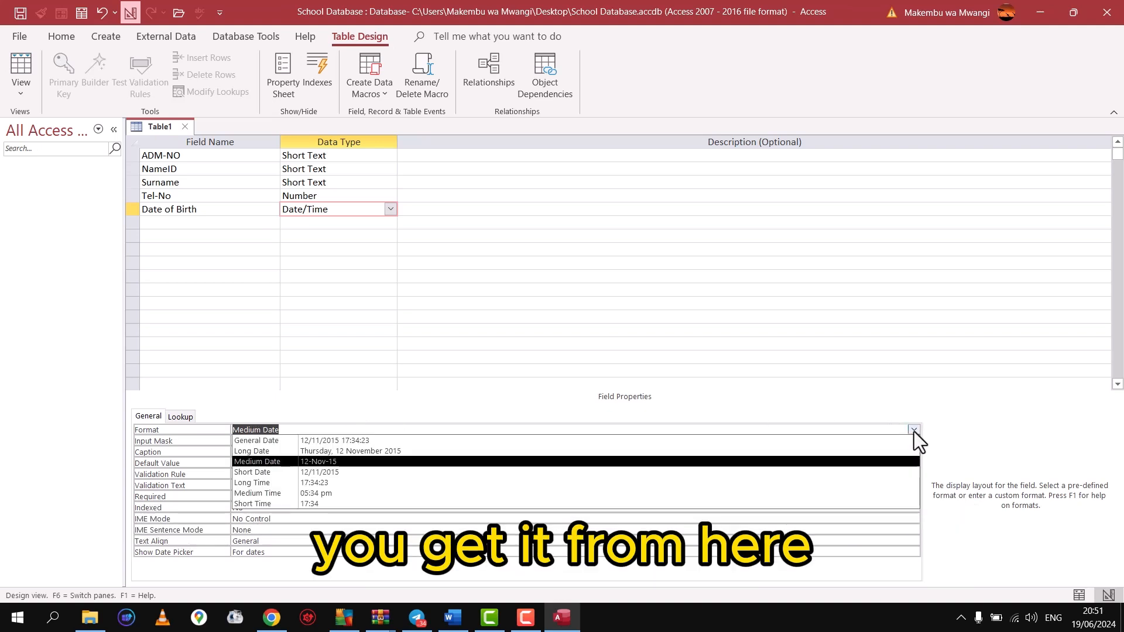
pyautogui.click(255, 465)
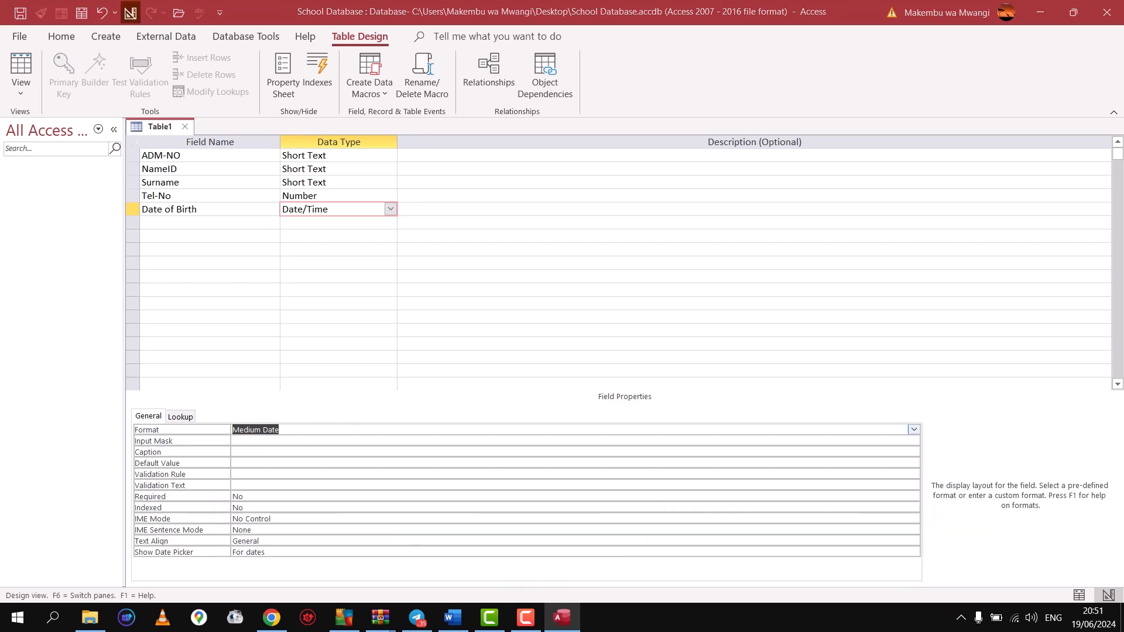
# - Switch to the Word question document and copy the field name Fee Paid from its table
pyautogui.click(453, 617)
pyautogui.moveTo(113, 276); pyautogui.dragTo(498, 118)
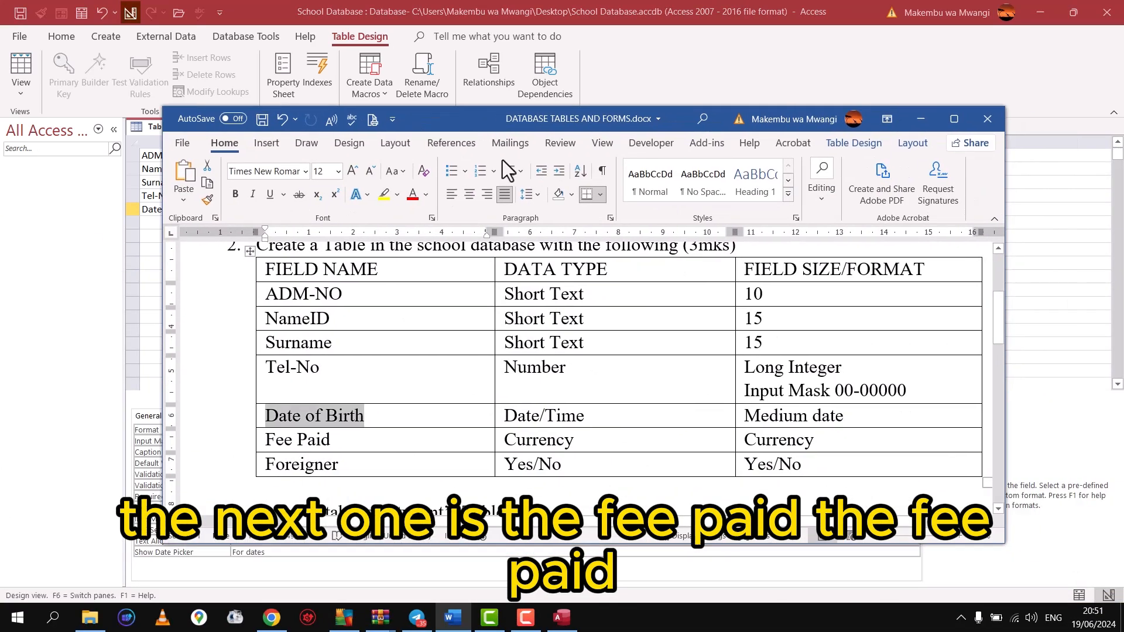
pyautogui.moveTo(348, 442); pyautogui.dragTo(259, 442)
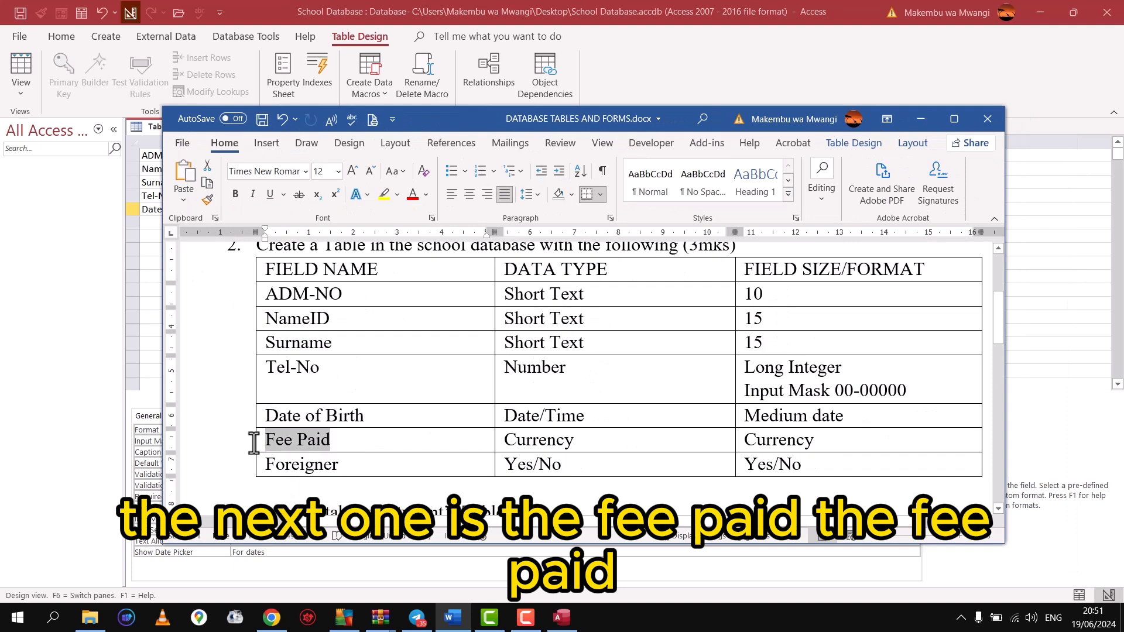
pyautogui.rightClick(279, 443)
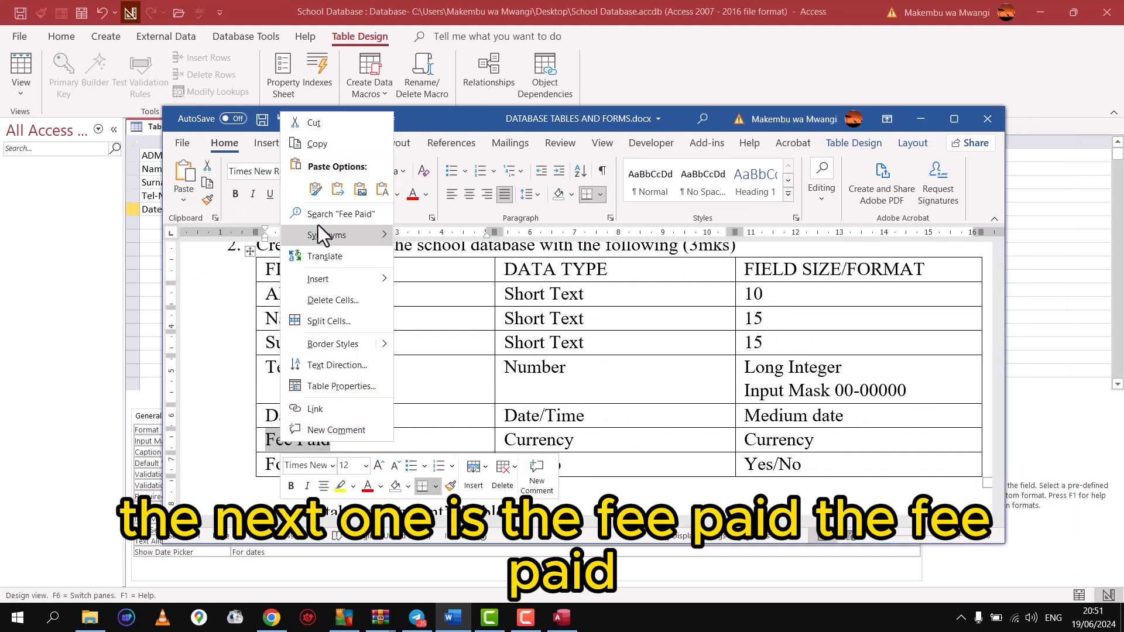
pyautogui.click(318, 146)
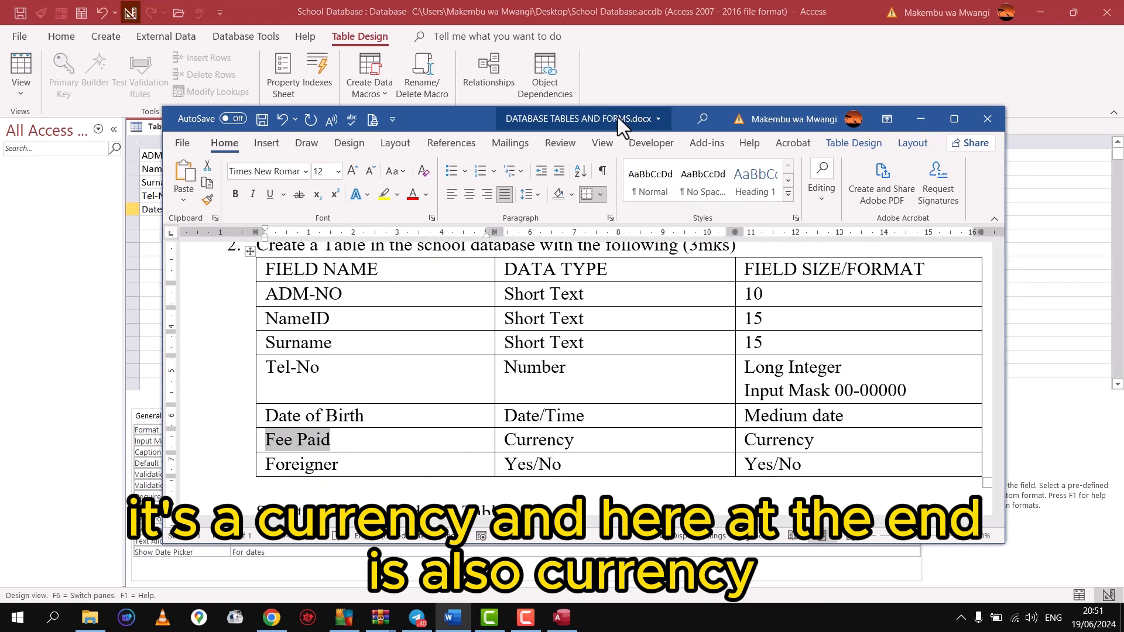
# - Return to the Access table design and add the sixth field Fee Paid with the Currency data type
pyautogui.moveTo(613, 117); pyautogui.dragTo(0, 113)
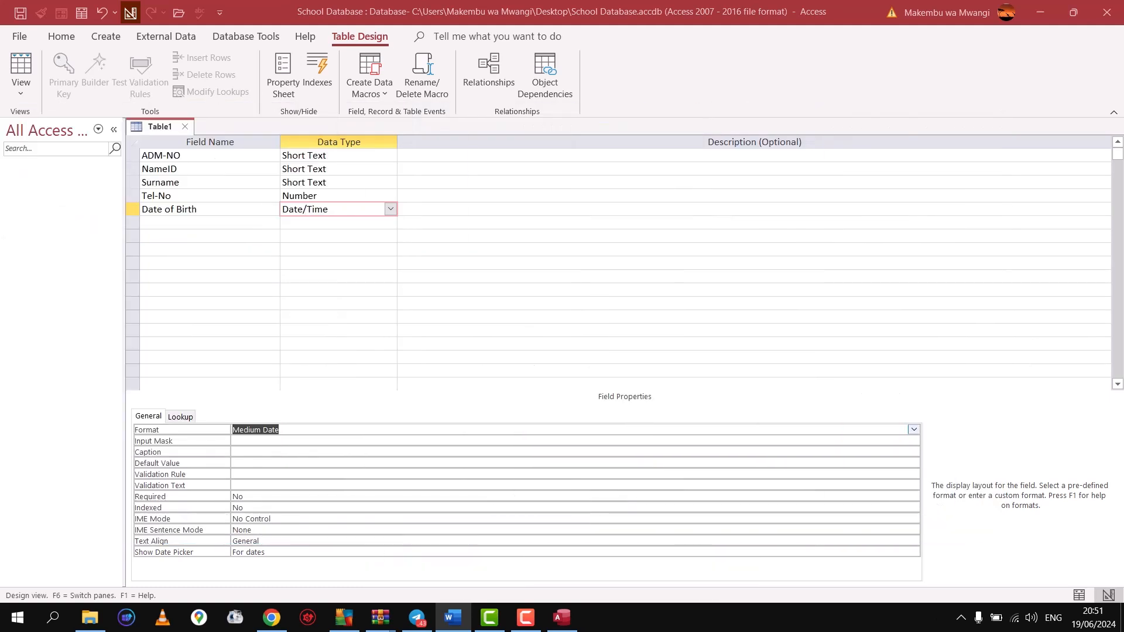
pyautogui.click(172, 226)
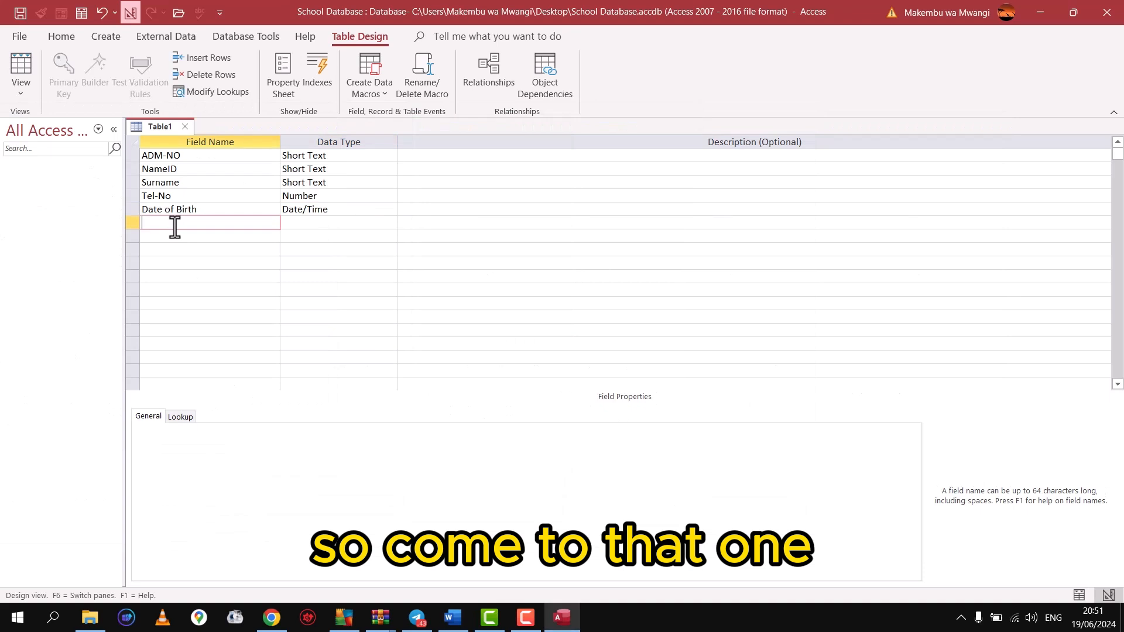
pyautogui.write('Fee Paid')
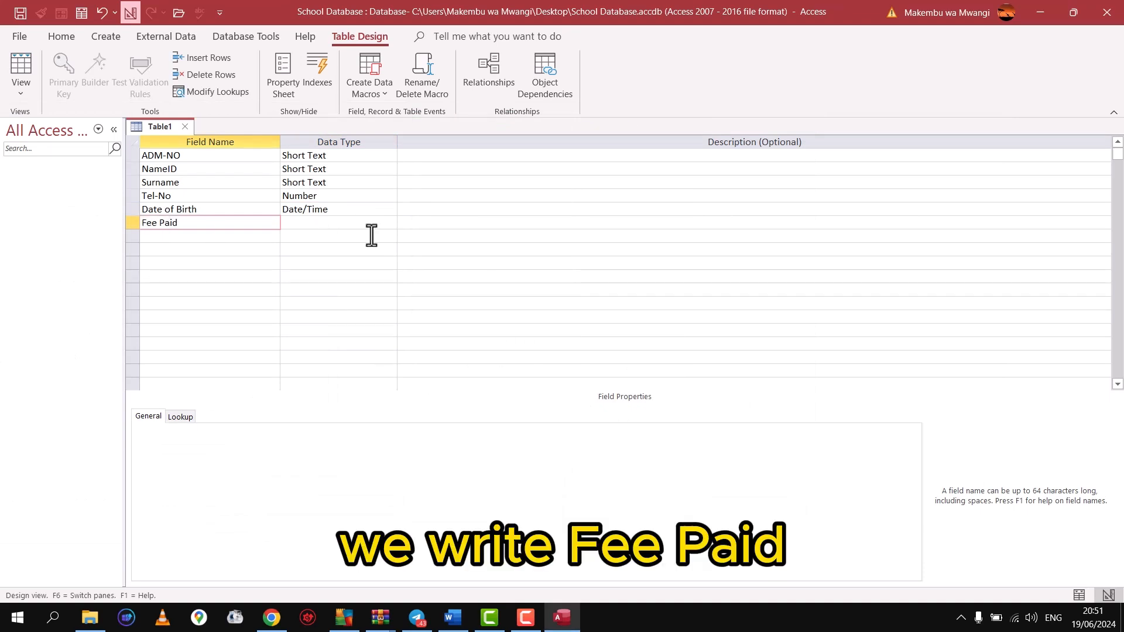
pyautogui.click(309, 223)
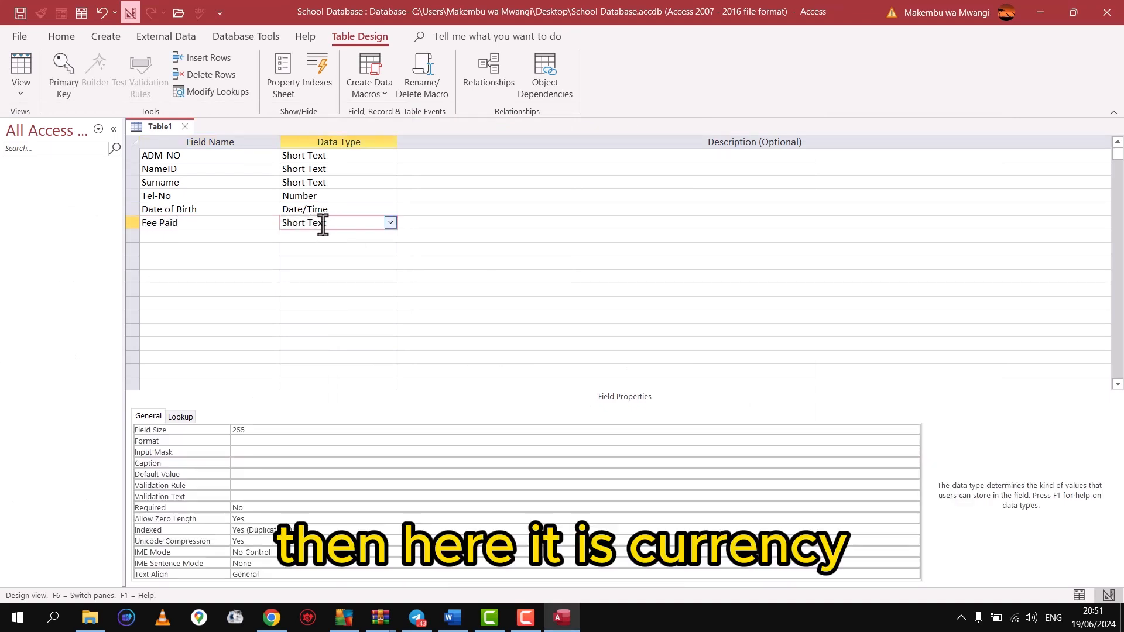
pyautogui.click(389, 222)
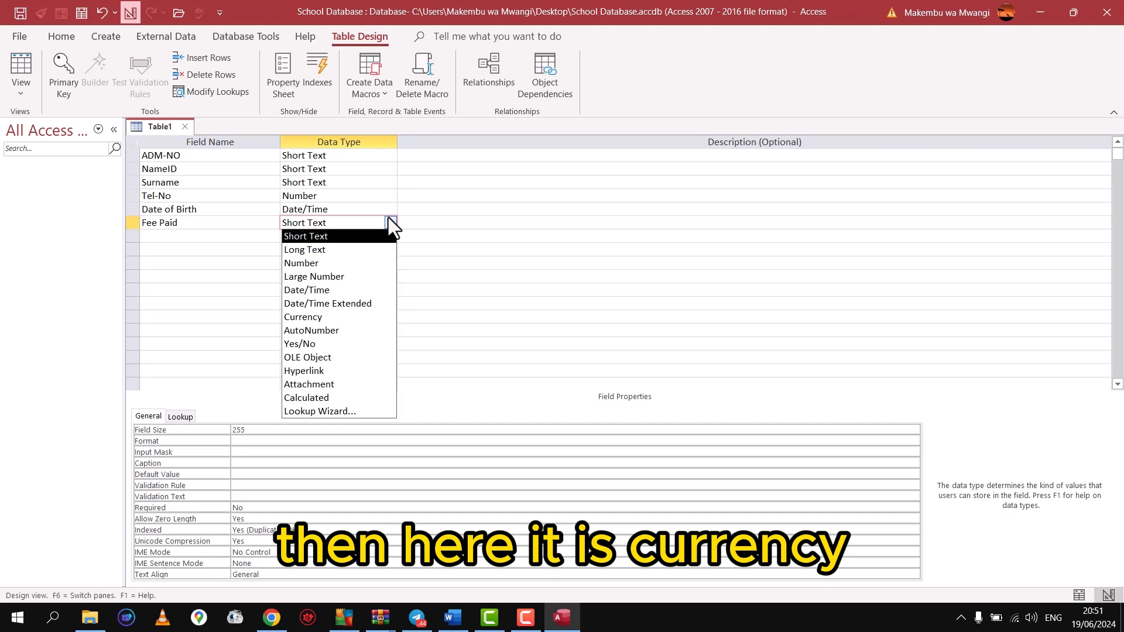
pyautogui.click(326, 316)
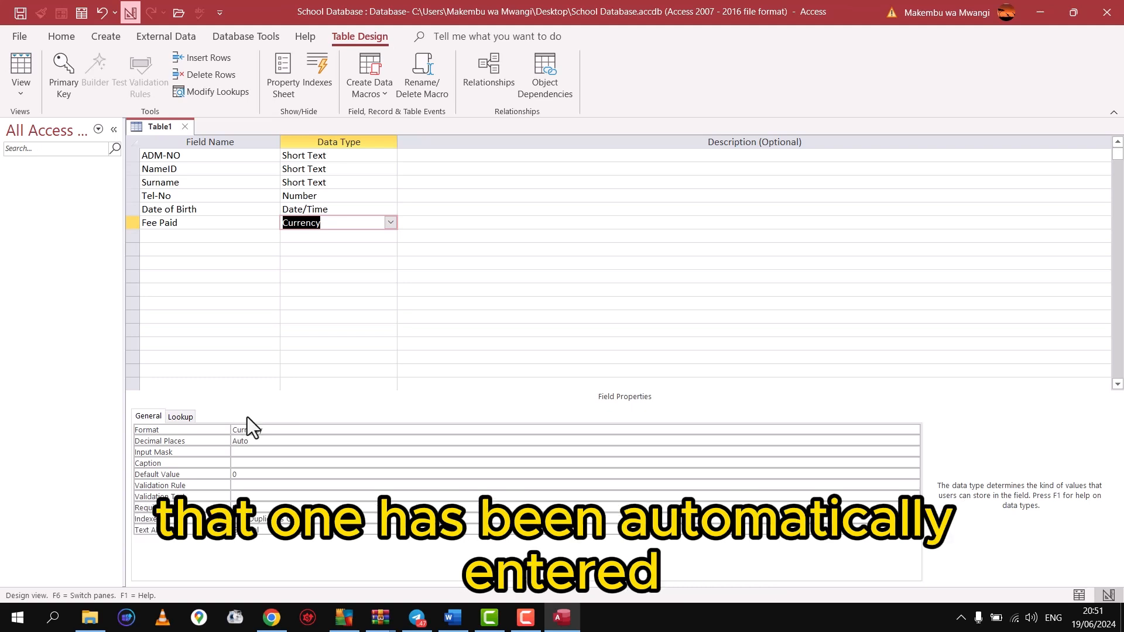
pyautogui.click(443, 254)
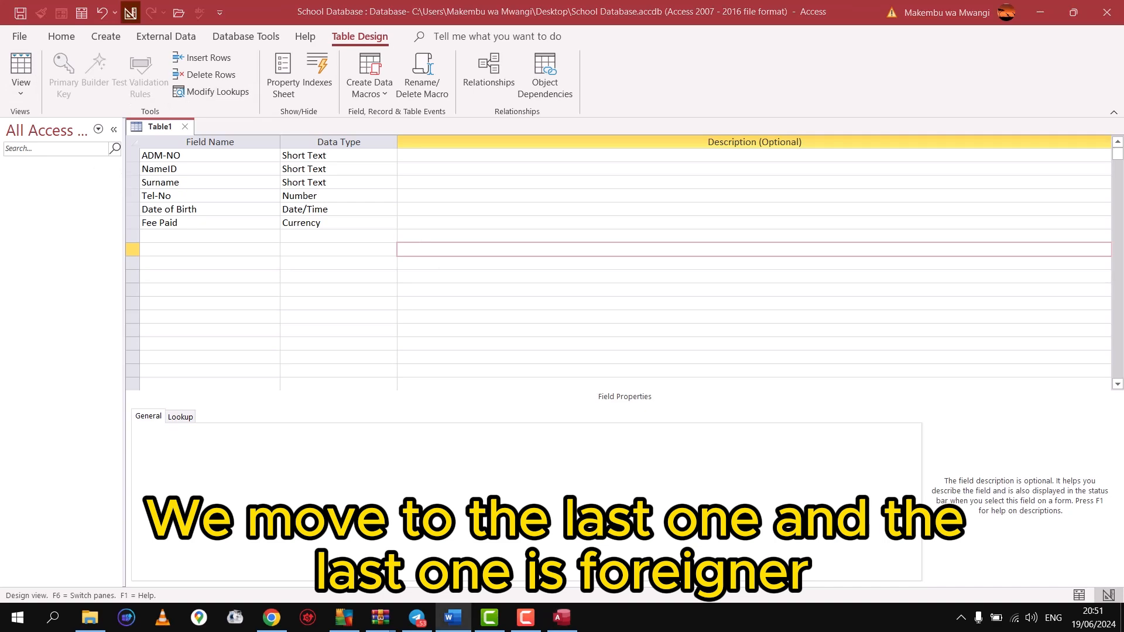
# - Copy the field name Foreigner from the Word table and add it to the Access table design as a Yes/No field
pyautogui.moveTo(0, 248); pyautogui.dragTo(493, 74)
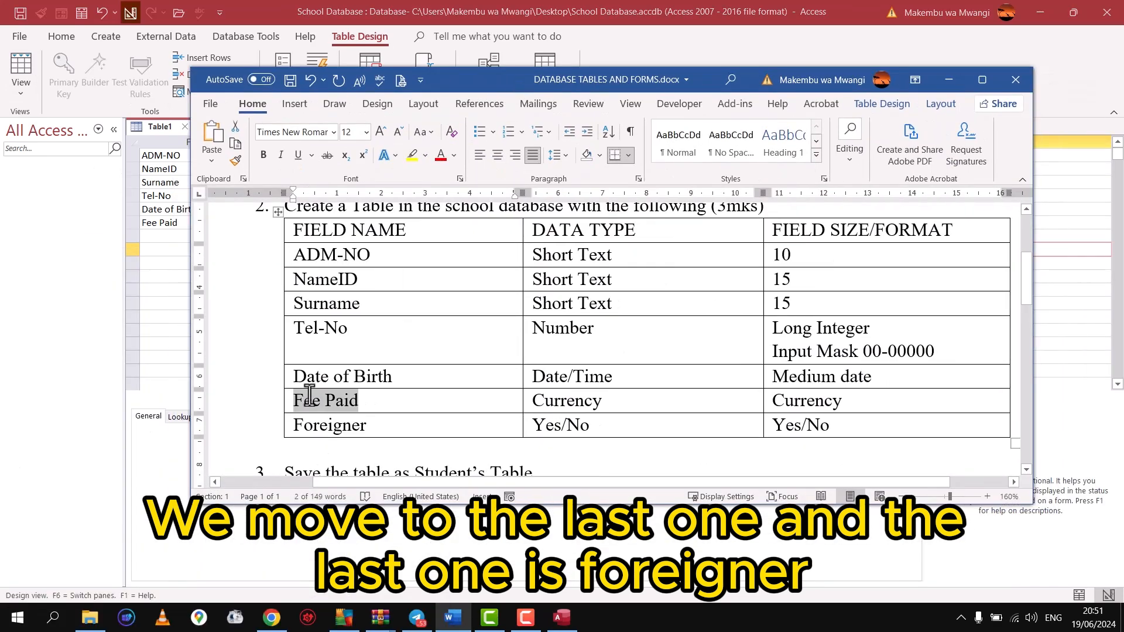
pyautogui.moveTo(383, 427); pyautogui.dragTo(294, 425)
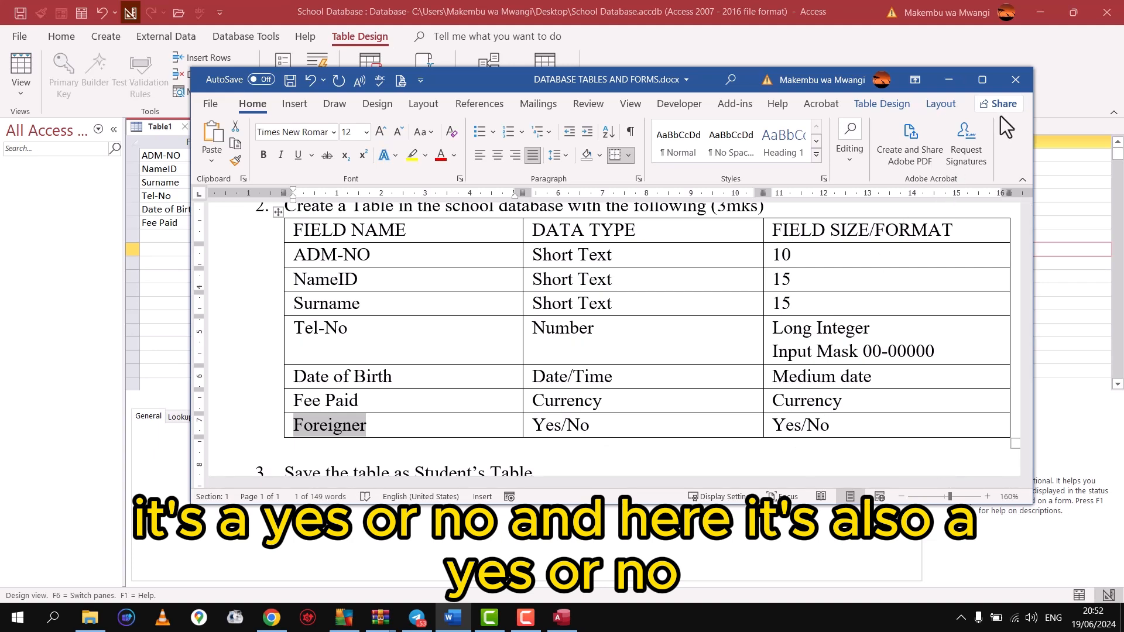
pyautogui.moveTo(645, 80); pyautogui.dragTo(0, 97)
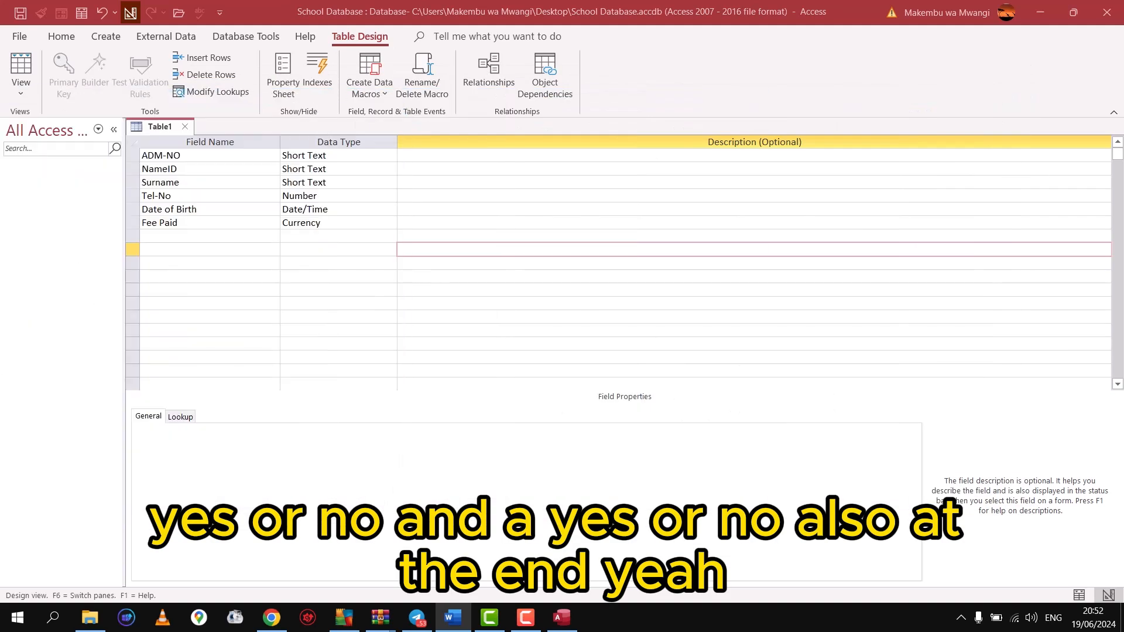
pyautogui.click(154, 237)
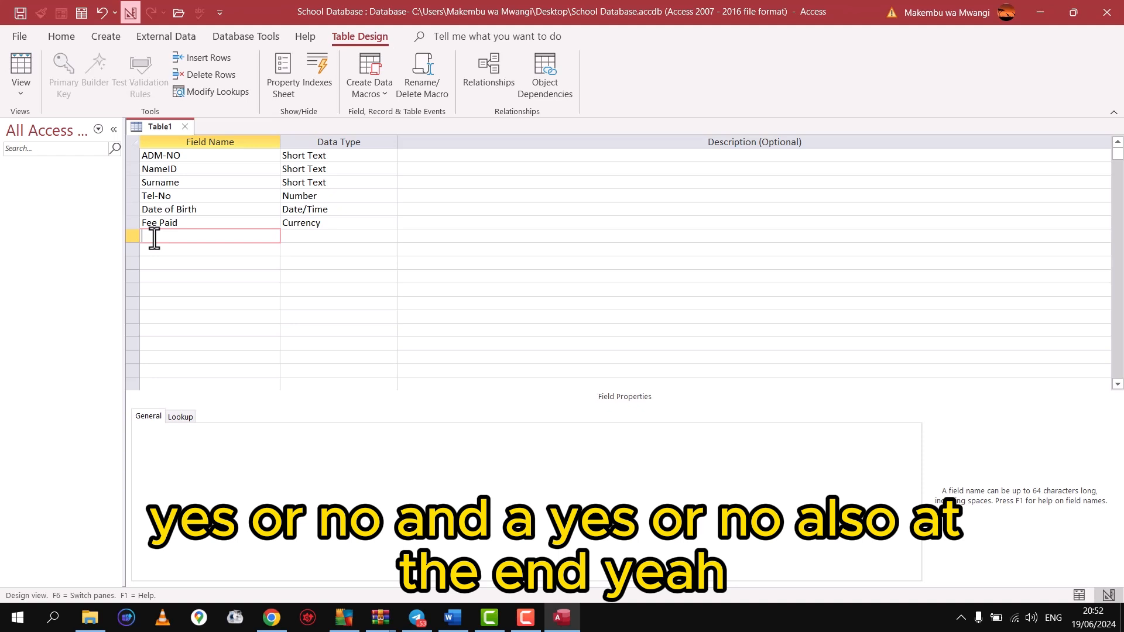
pyautogui.write('Foreigner')
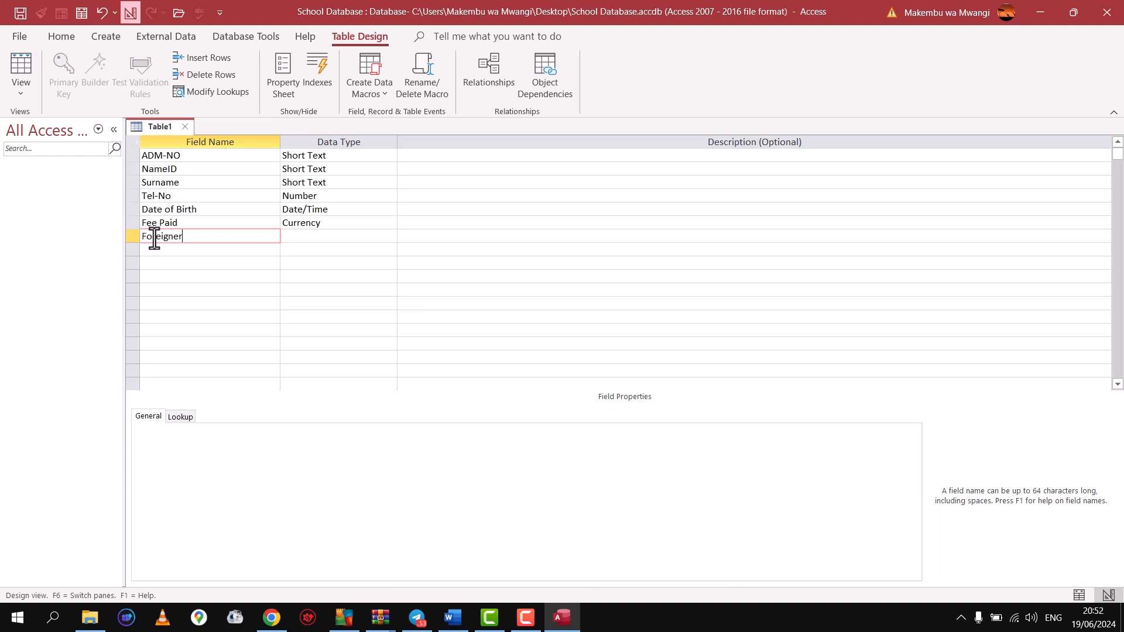
pyautogui.click(351, 237)
pyautogui.click(391, 237)
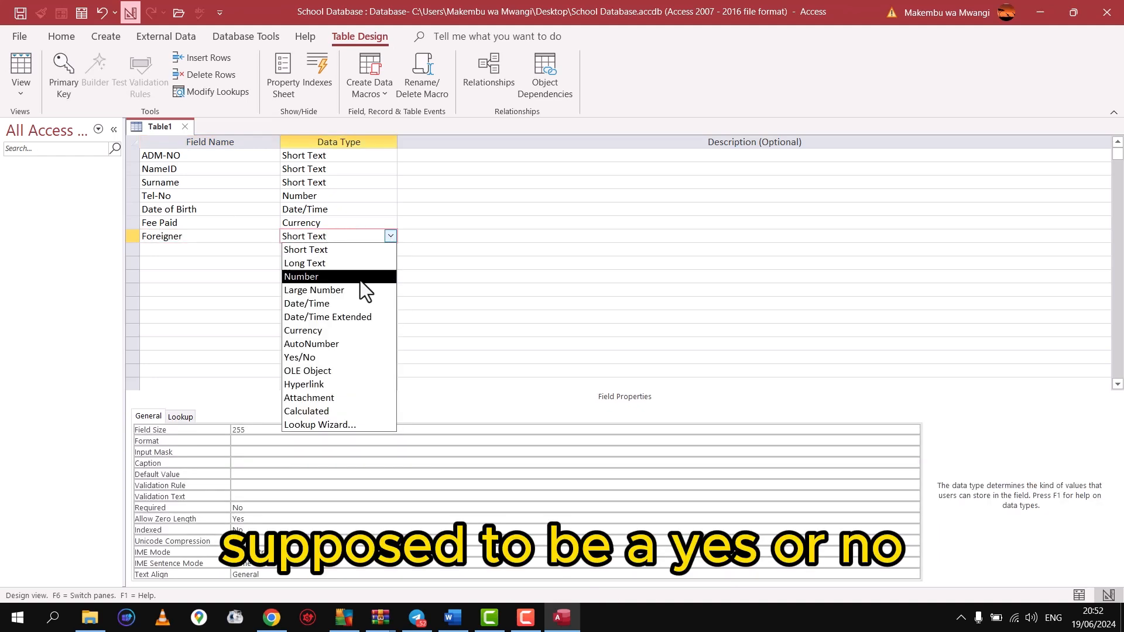
pyautogui.click(321, 358)
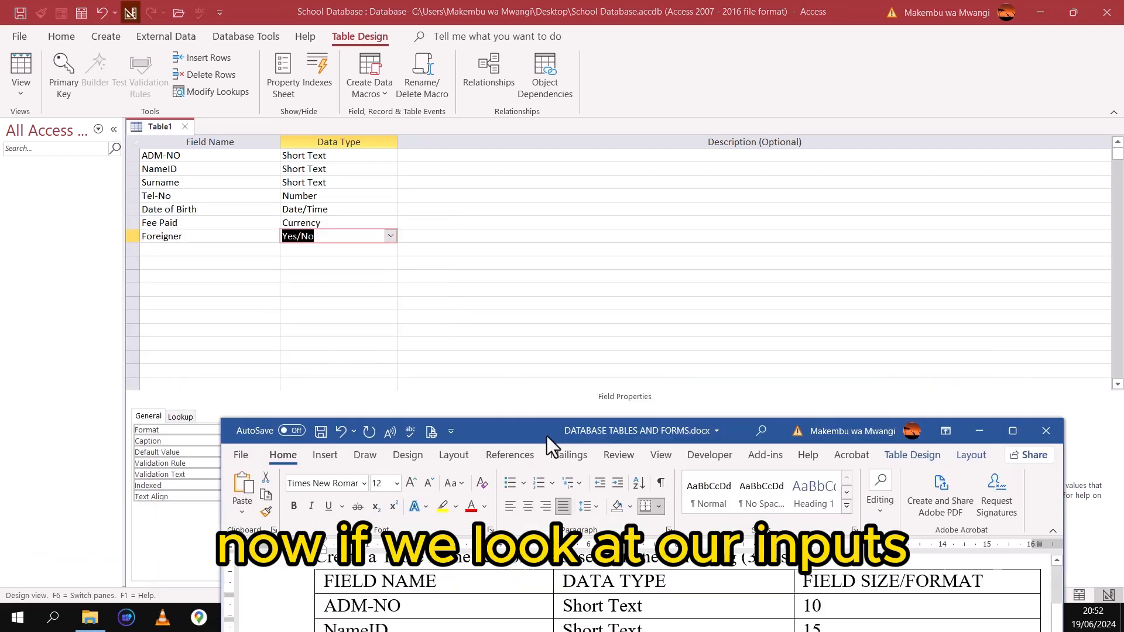
# - Check the data types and field sizes of ADM-NO, NameID and Surname in Access against the Word table
pyautogui.moveTo(547, 437); pyautogui.dragTo(413, 267)
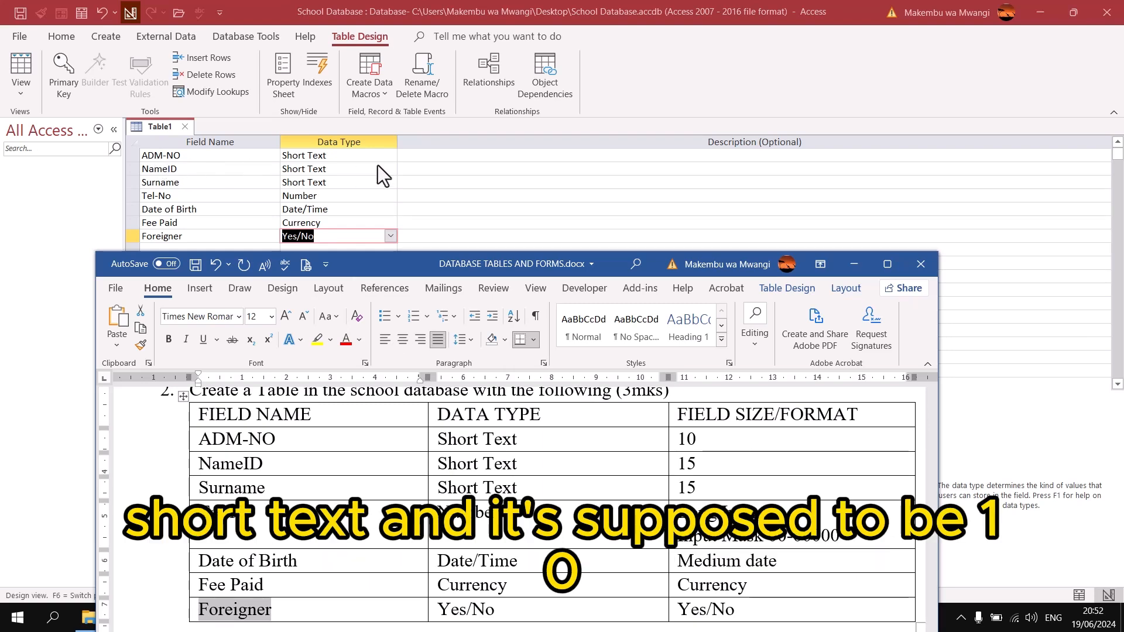
pyautogui.click(462, 290)
pyautogui.moveTo(413, 259); pyautogui.dragTo(656, 106)
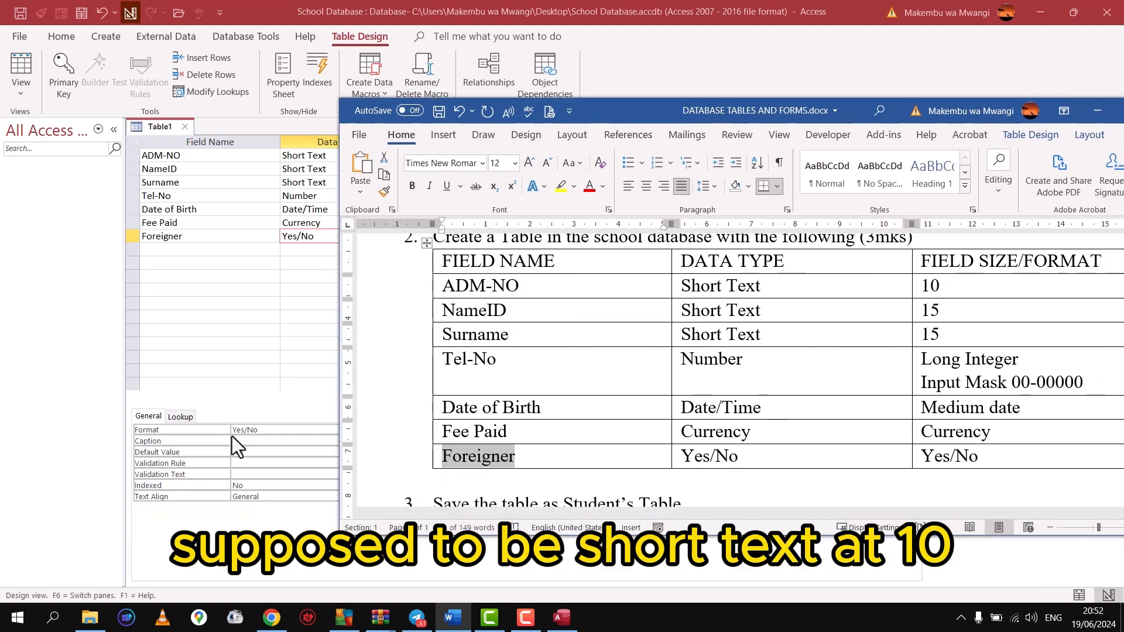
pyautogui.click(301, 156)
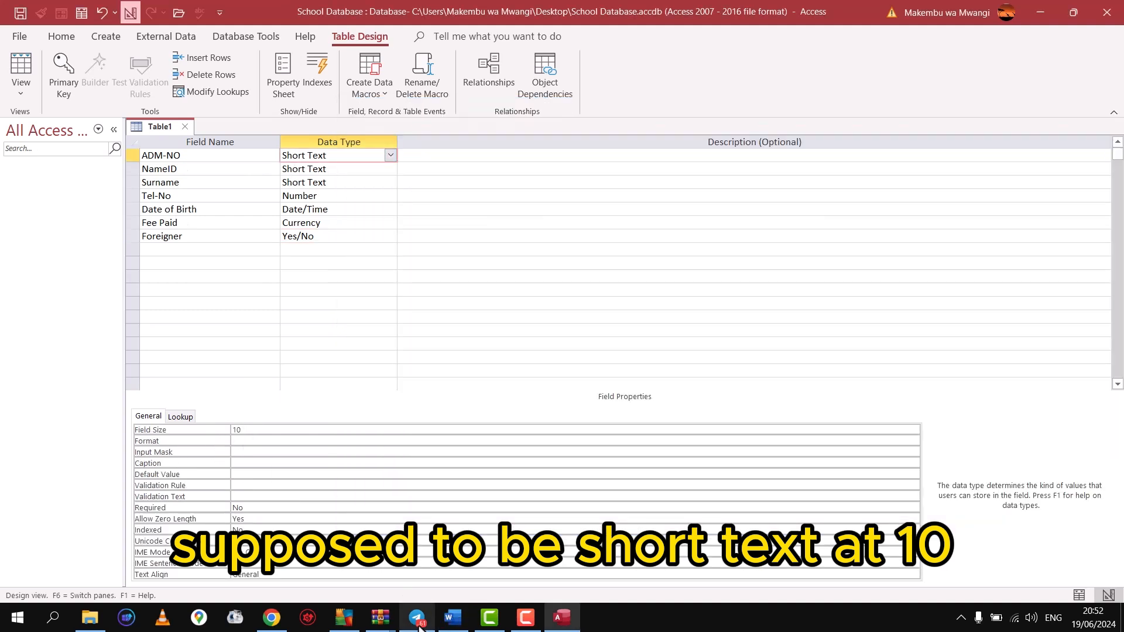
pyautogui.click(452, 618)
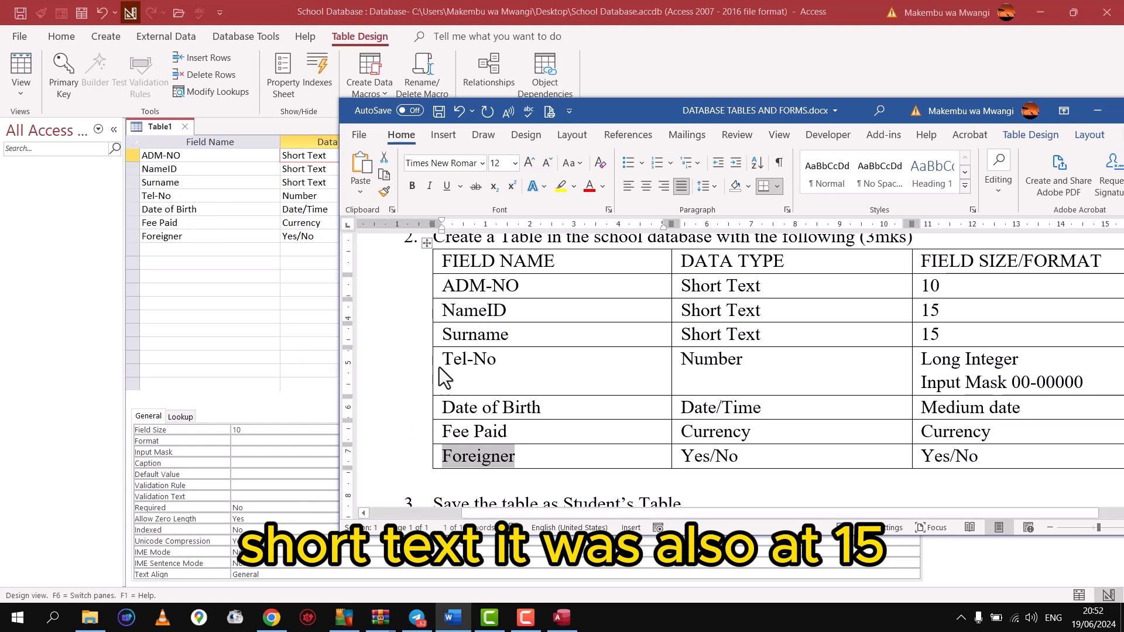
pyautogui.click(306, 170)
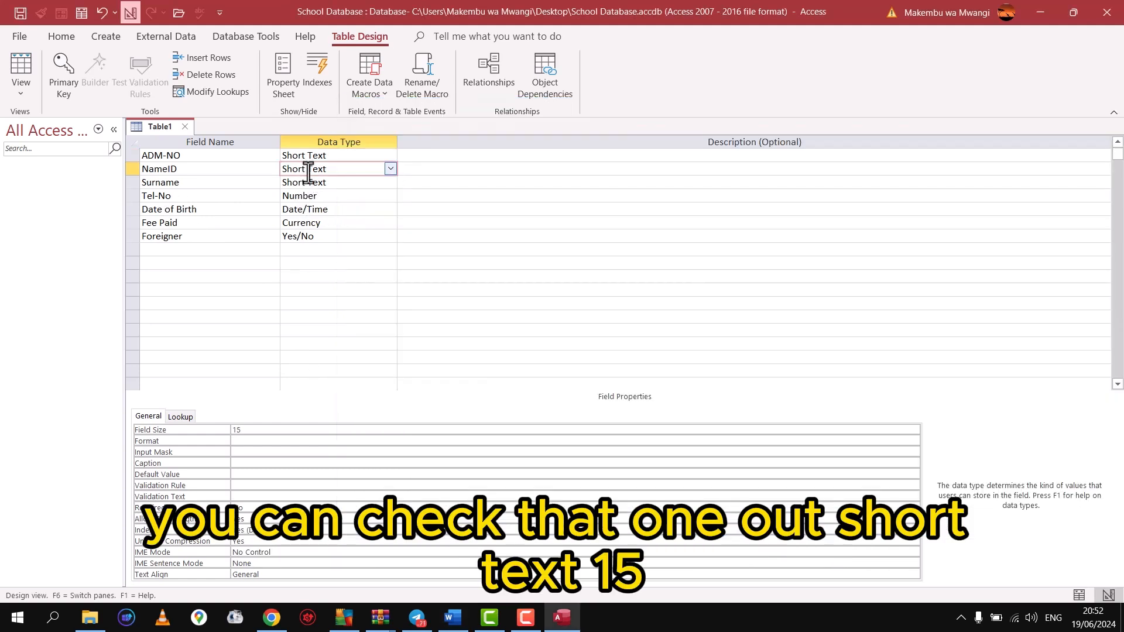
pyautogui.click(308, 183)
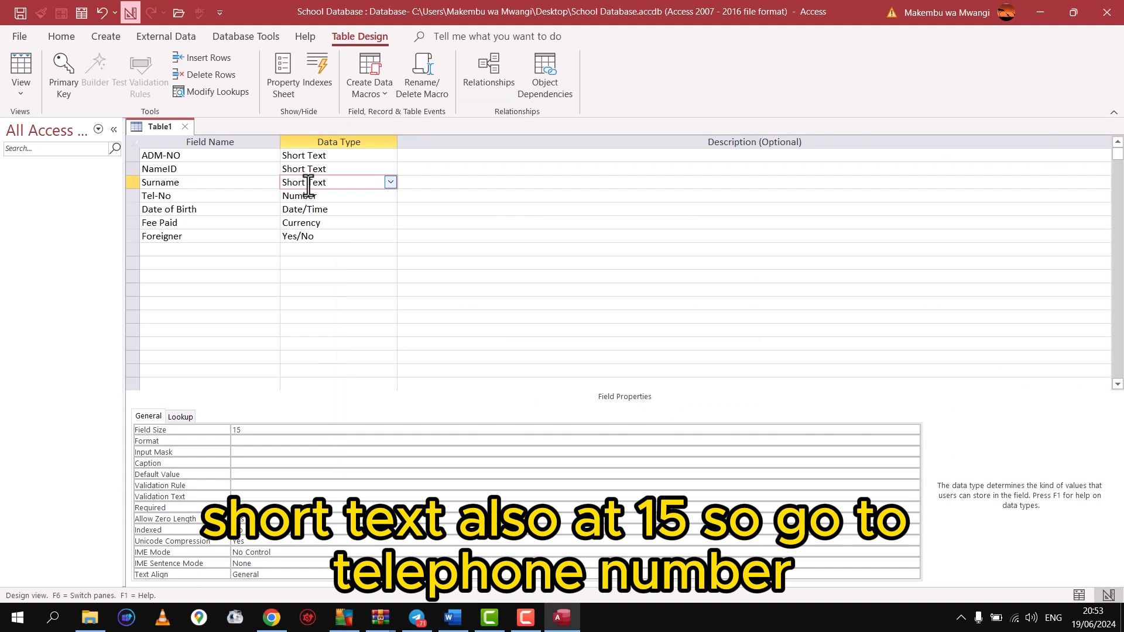
# - Correct the input mask of the Tel-No field to 00-00000
pyautogui.click(302, 197)
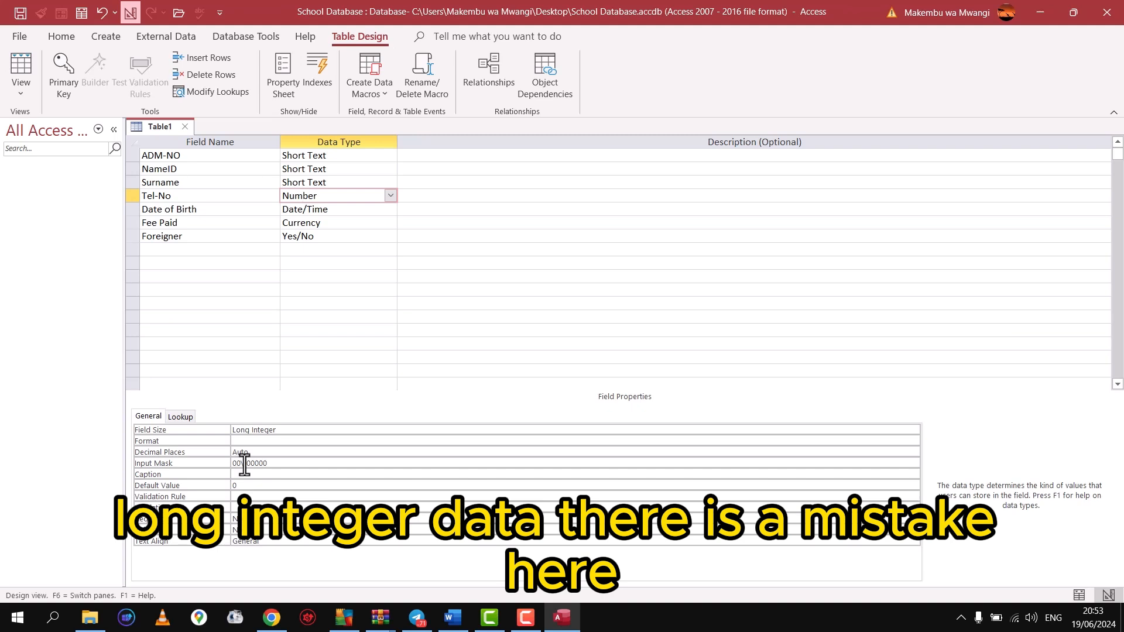
pyautogui.click(244, 464)
pyautogui.press('BackSpace')
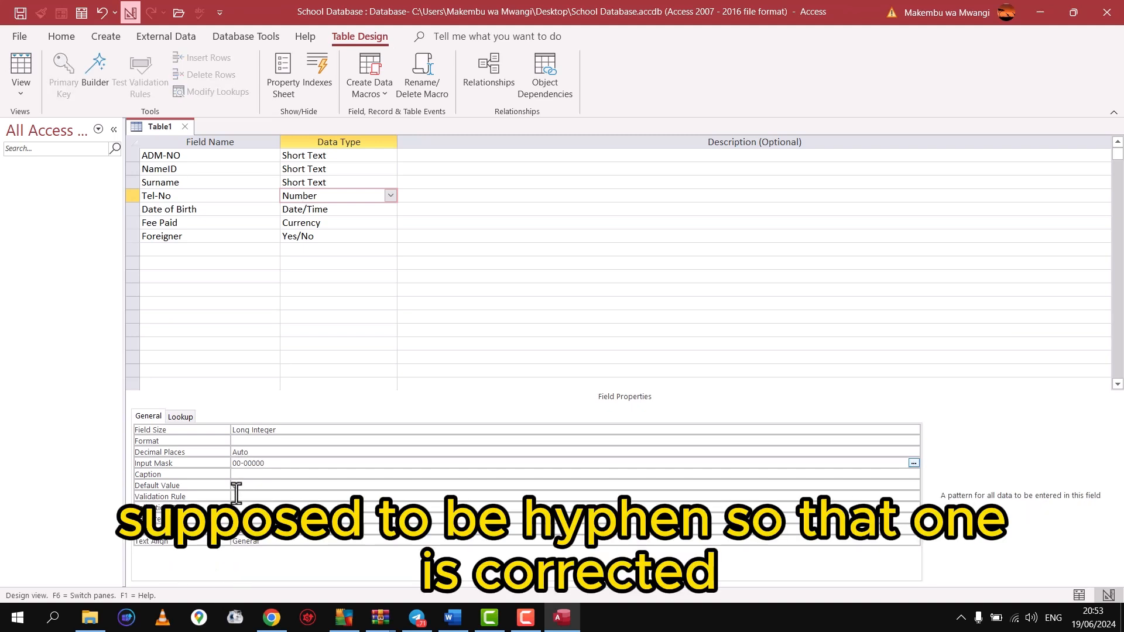
# - Check the format properties of the Date of Birth, Fee Paid and Foreigner fields
pyautogui.click(308, 223)
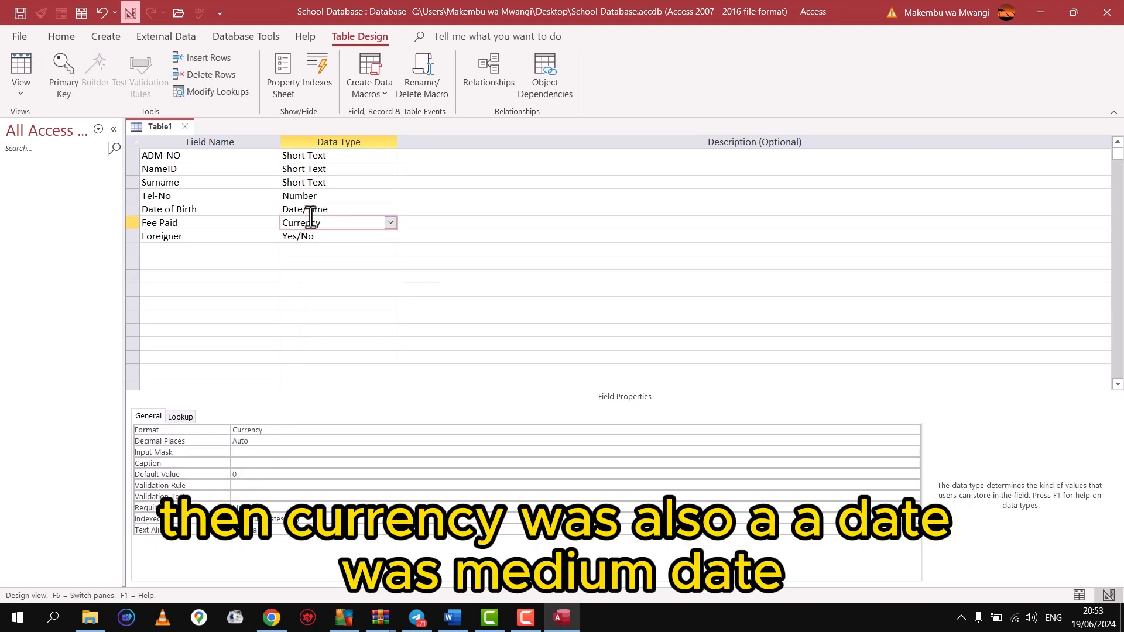
pyautogui.click(311, 211)
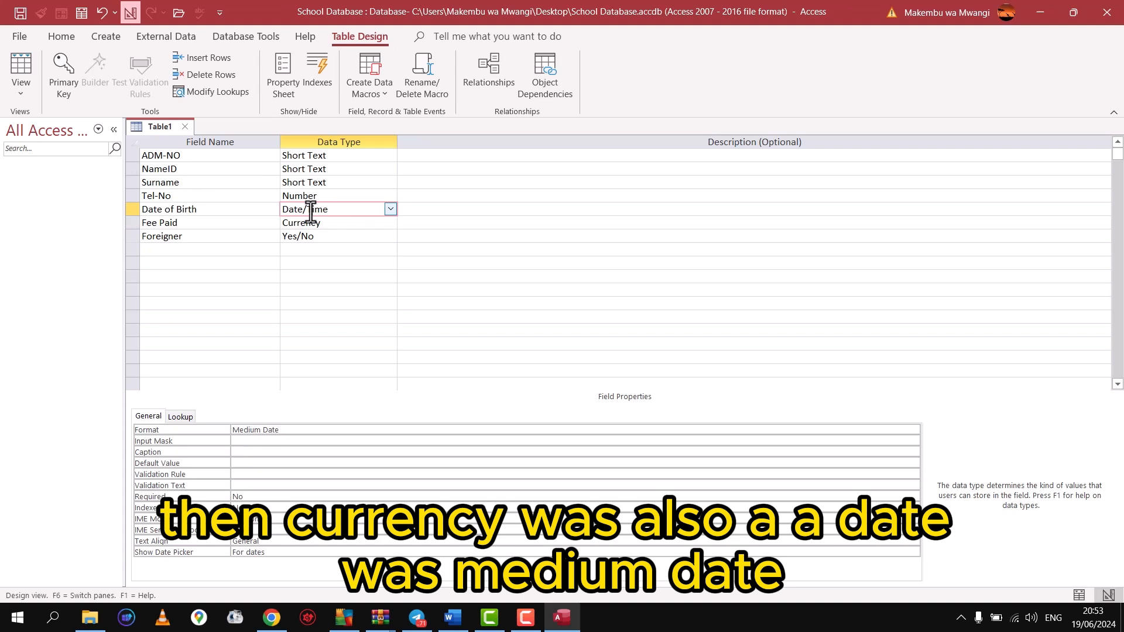
pyautogui.click(306, 222)
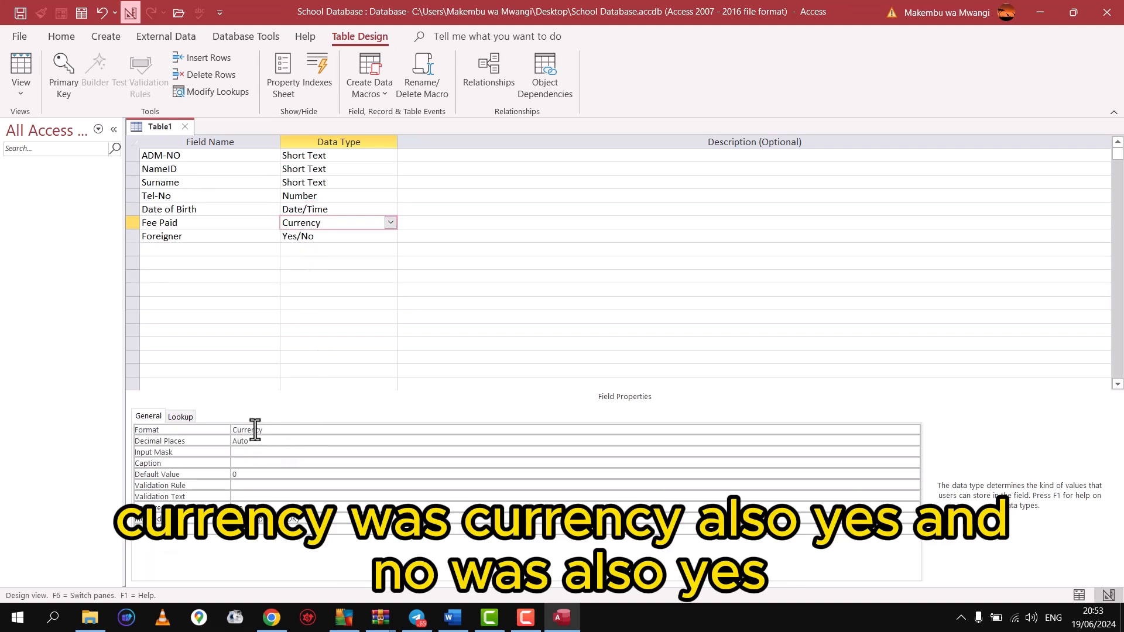
pyautogui.click(313, 236)
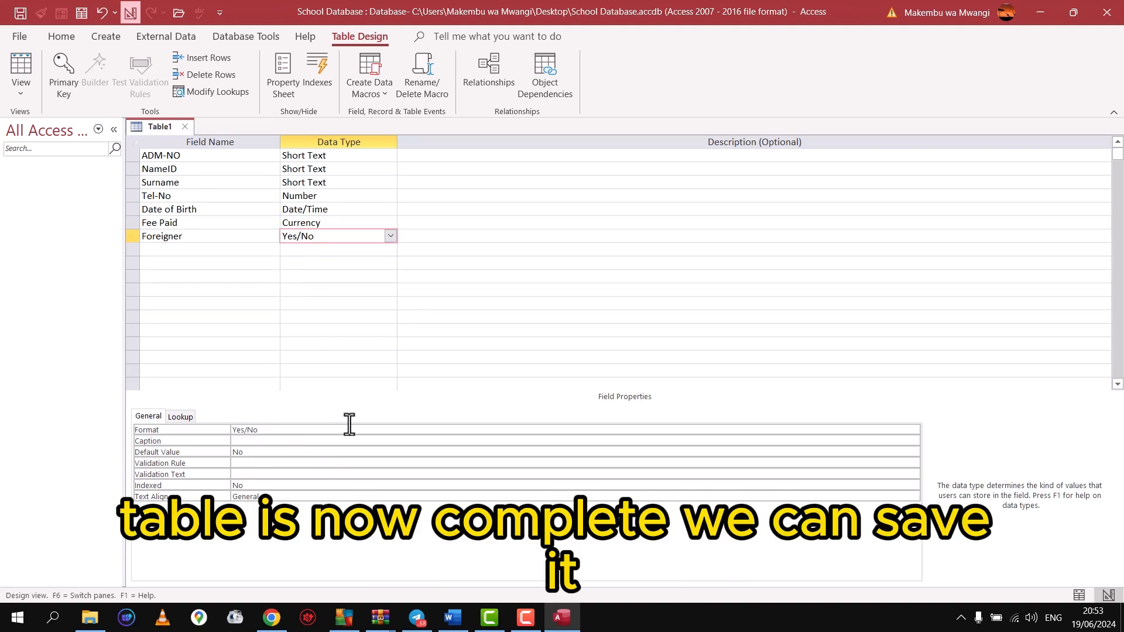
# - Switch to the Word document, enlarge its window and copy the table name Student's Table from question 3
pyautogui.click(456, 622)
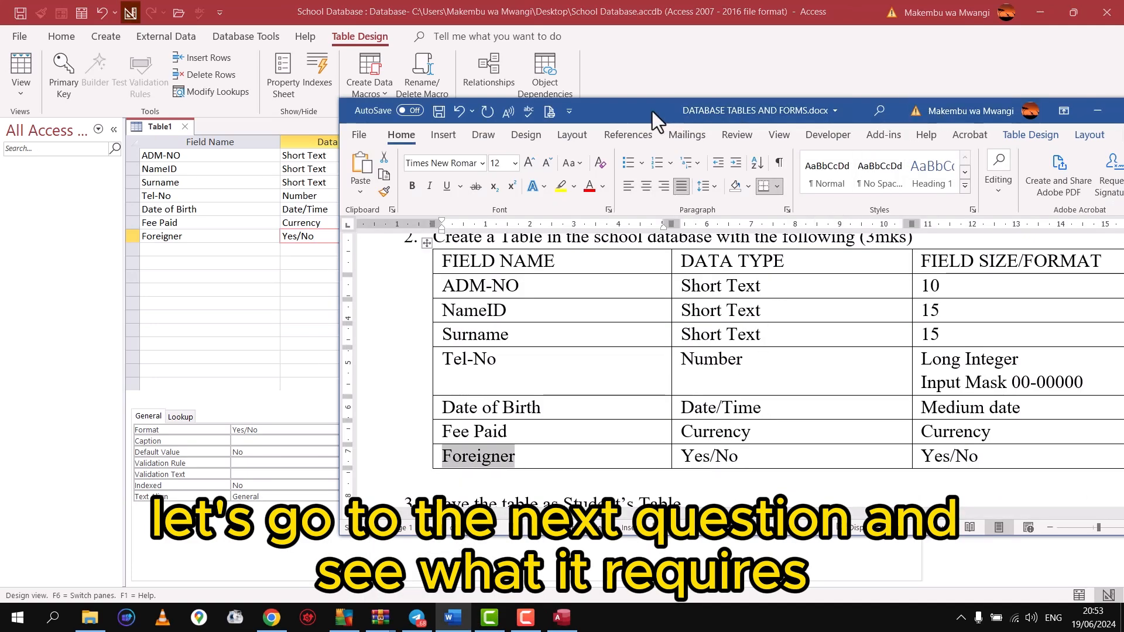
pyautogui.moveTo(619, 107); pyautogui.dragTo(307, 33)
pyautogui.moveTo(841, 239); pyautogui.dragTo(1100, 240)
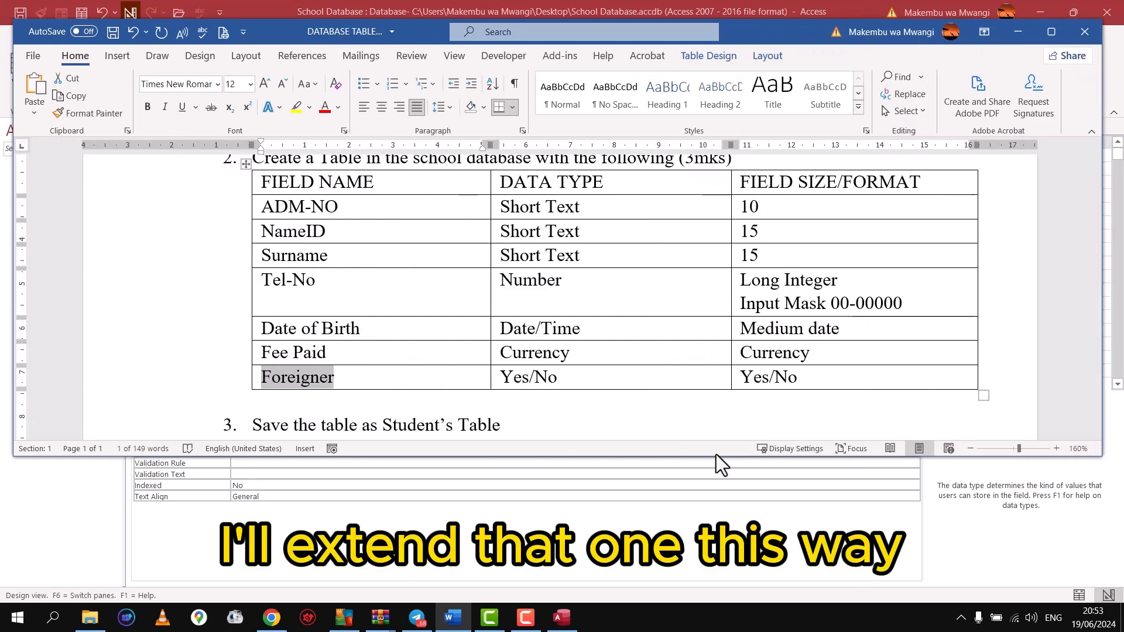
pyautogui.moveTo(716, 459); pyautogui.dragTo(713, 626)
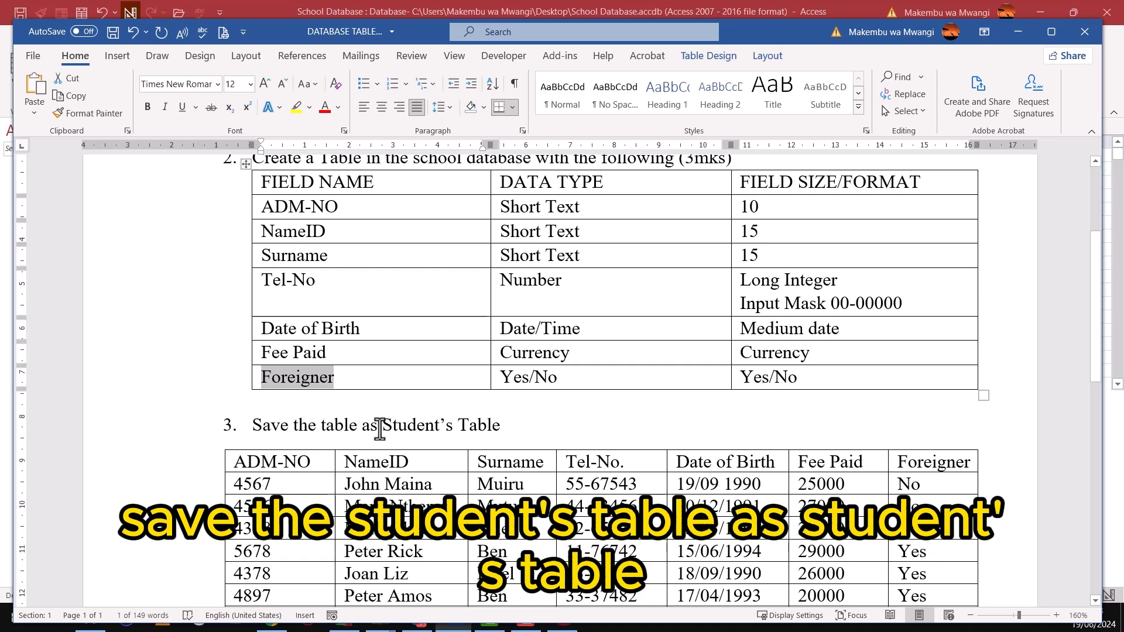
pyautogui.moveTo(385, 427); pyautogui.dragTo(486, 433)
pyautogui.rightClick(486, 433)
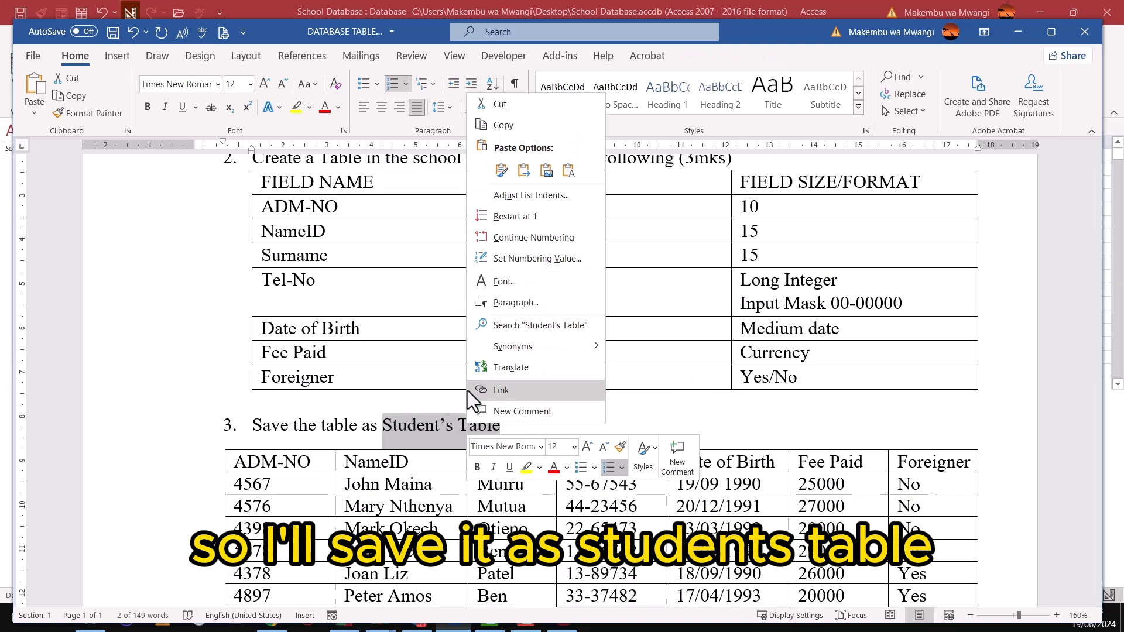
pyautogui.click(521, 139)
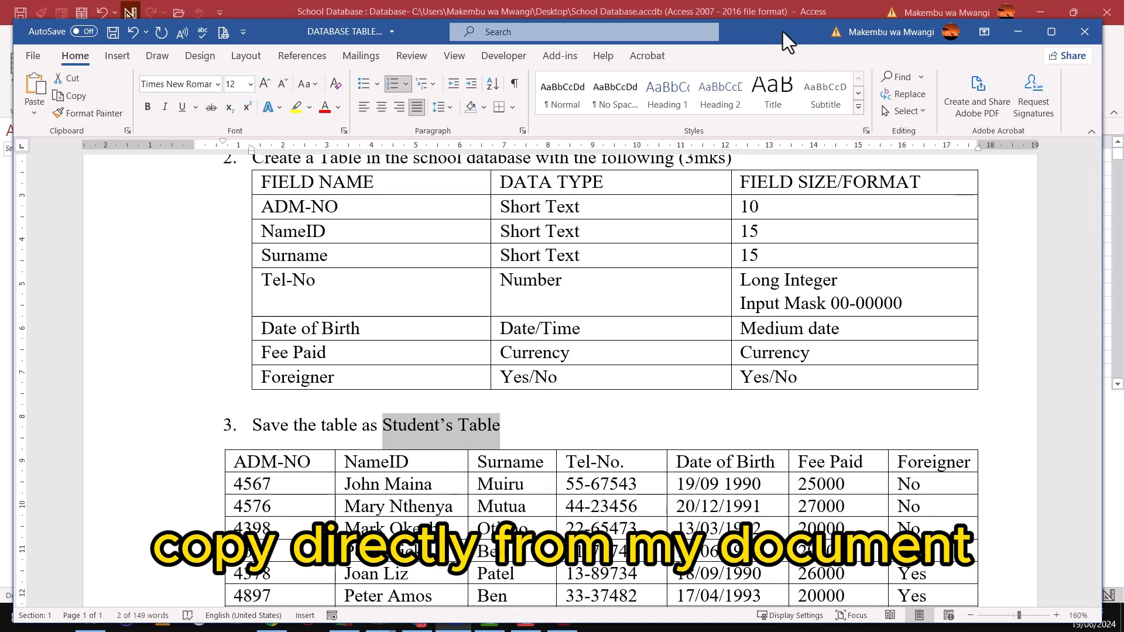
# - Return to Access and save the table as Student's Table without creating a primary key
pyautogui.moveTo(783, 31); pyautogui.dragTo(137, 67)
pyautogui.click(346, 42)
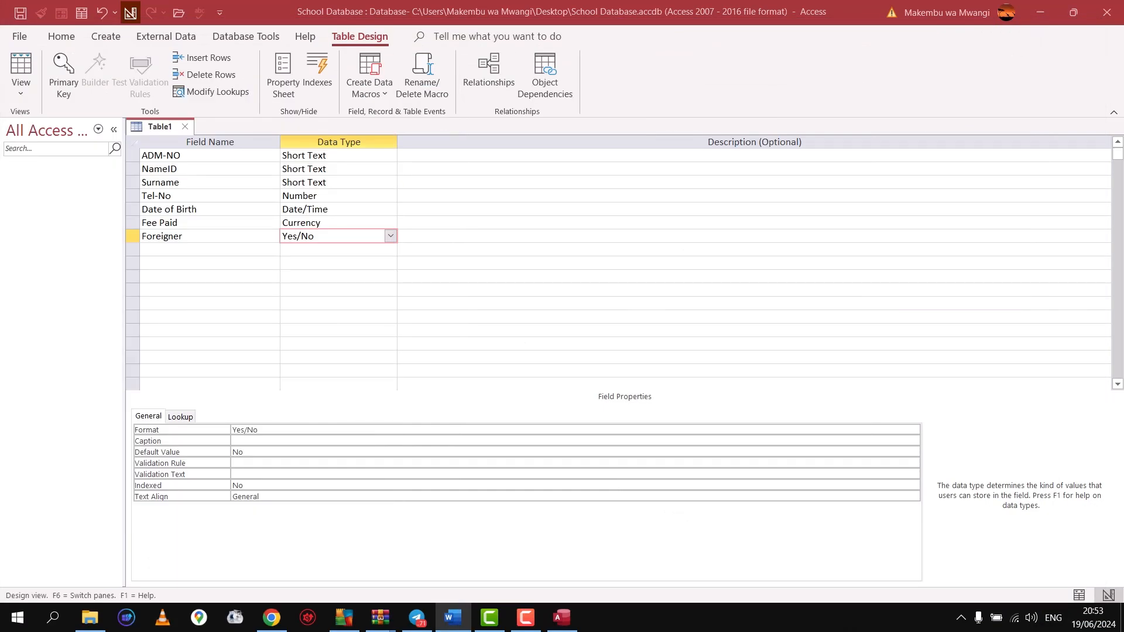
pyautogui.click(19, 12)
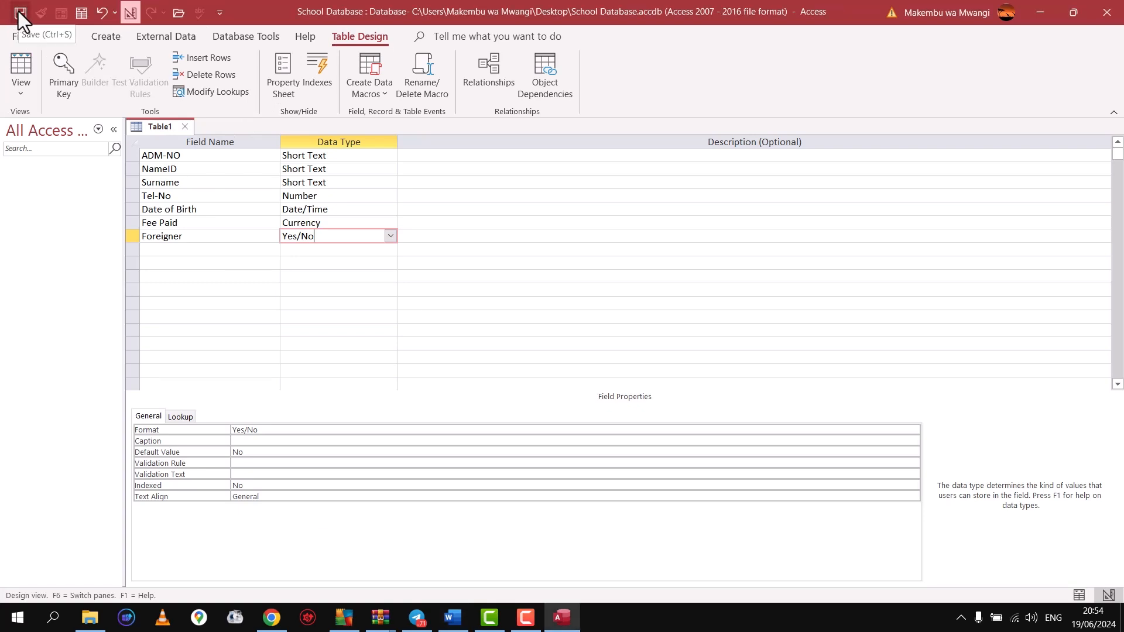
pyautogui.click(19, 11)
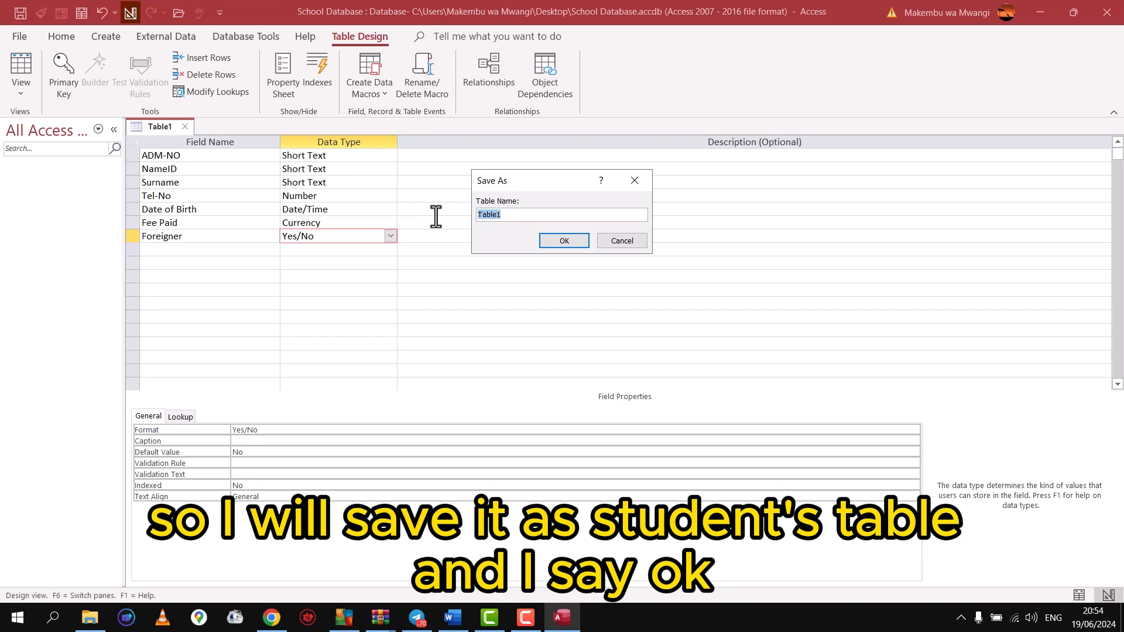
pyautogui.write("Student's Table")
pyautogui.click(565, 238)
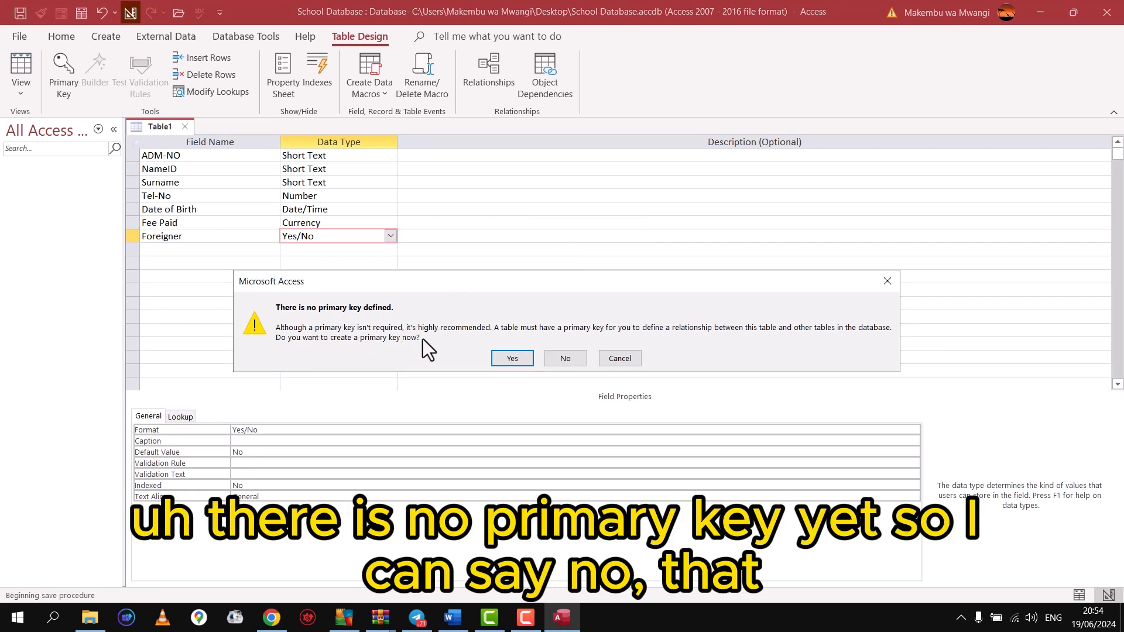
pyautogui.click(563, 359)
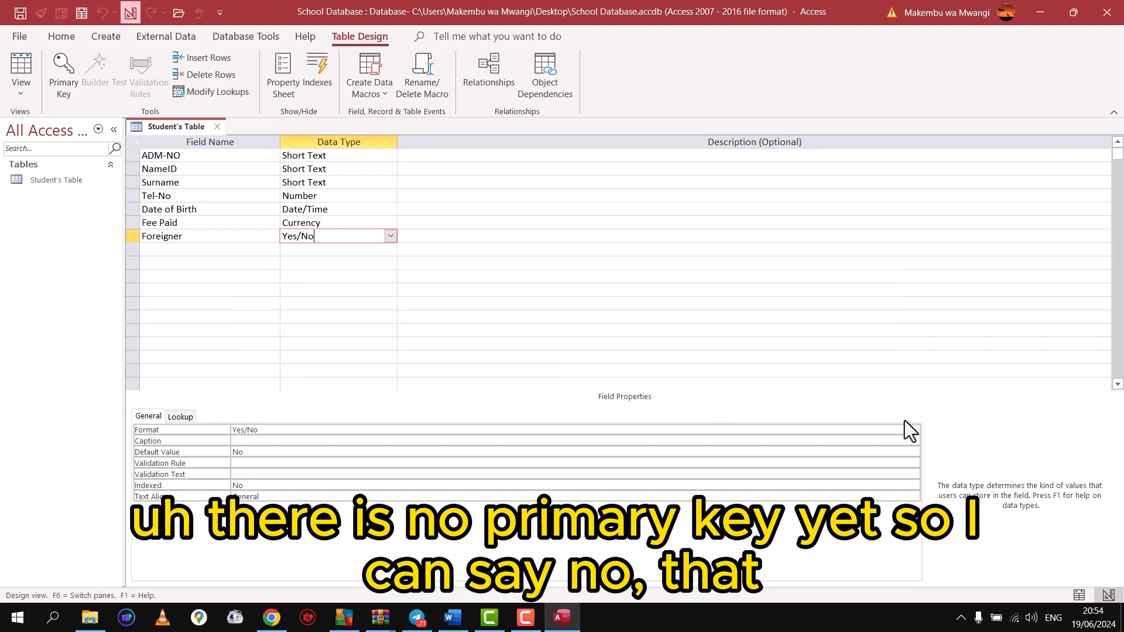
# - Switch to the Word document, review the questions and insert a new numbered item 4 below "Save the table as Student's Table"
pyautogui.moveTo(463, 620)
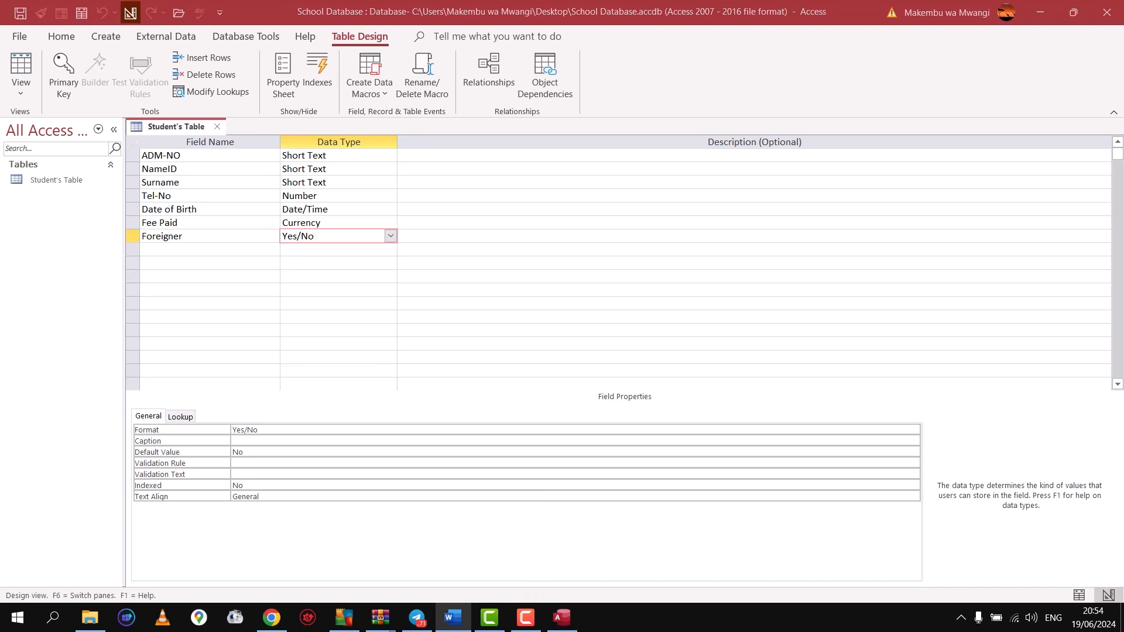
pyautogui.moveTo(0, 179); pyautogui.dragTo(566, 55)
pyautogui.scroll(1, 558, 295)
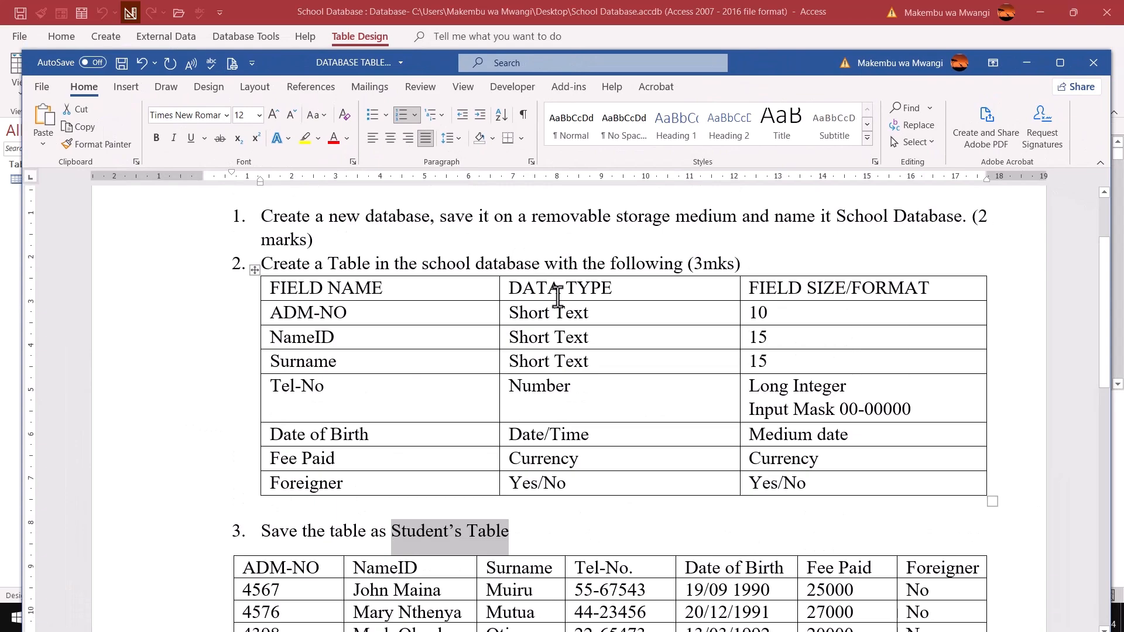
pyautogui.scroll(-3, 558, 295)
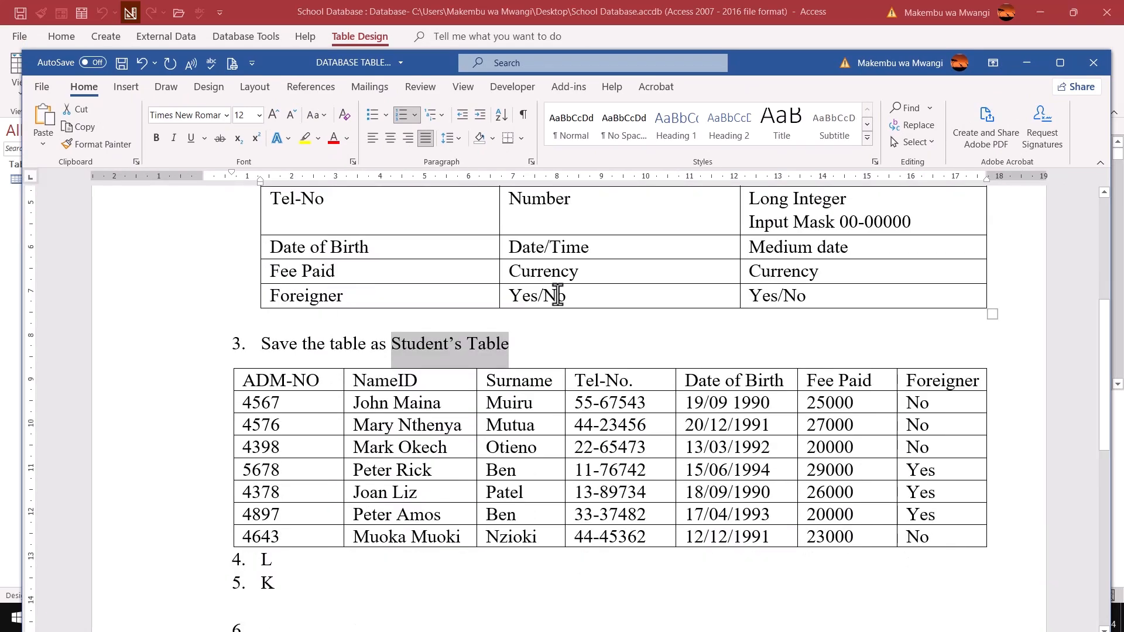
pyautogui.scroll(3, 558, 296)
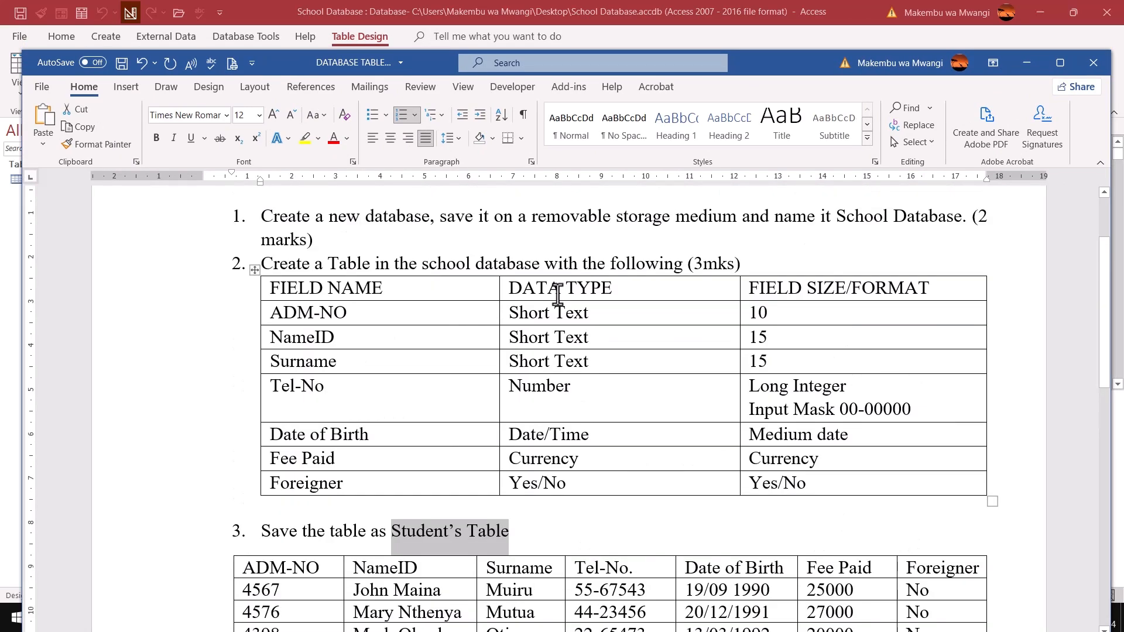
pyautogui.scroll(-4, 558, 296)
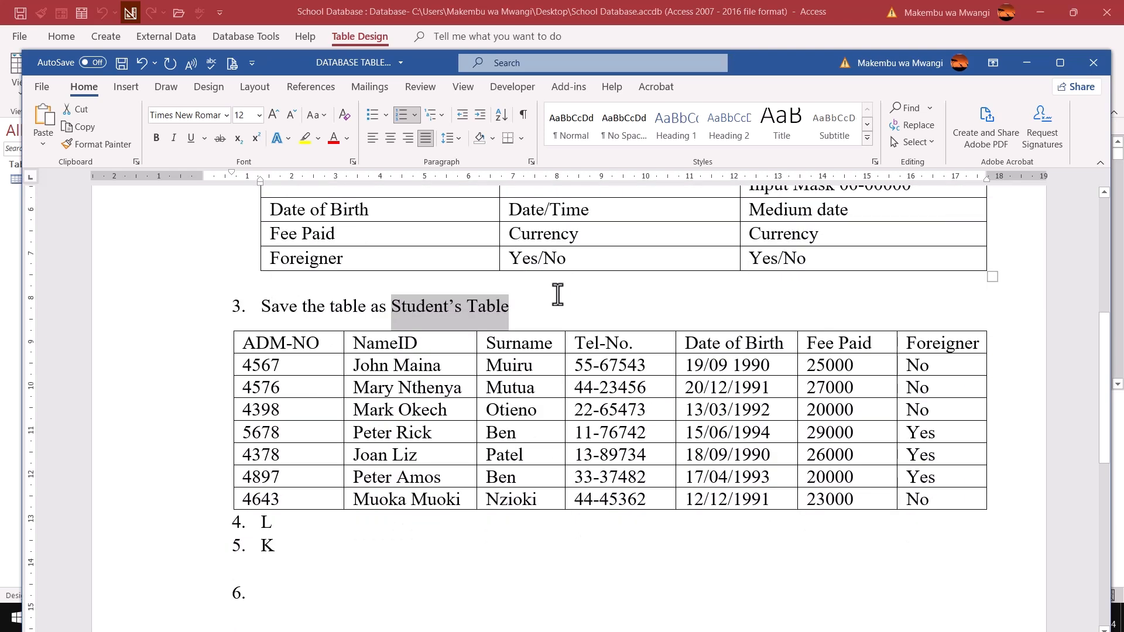
pyautogui.scroll(1, 558, 296)
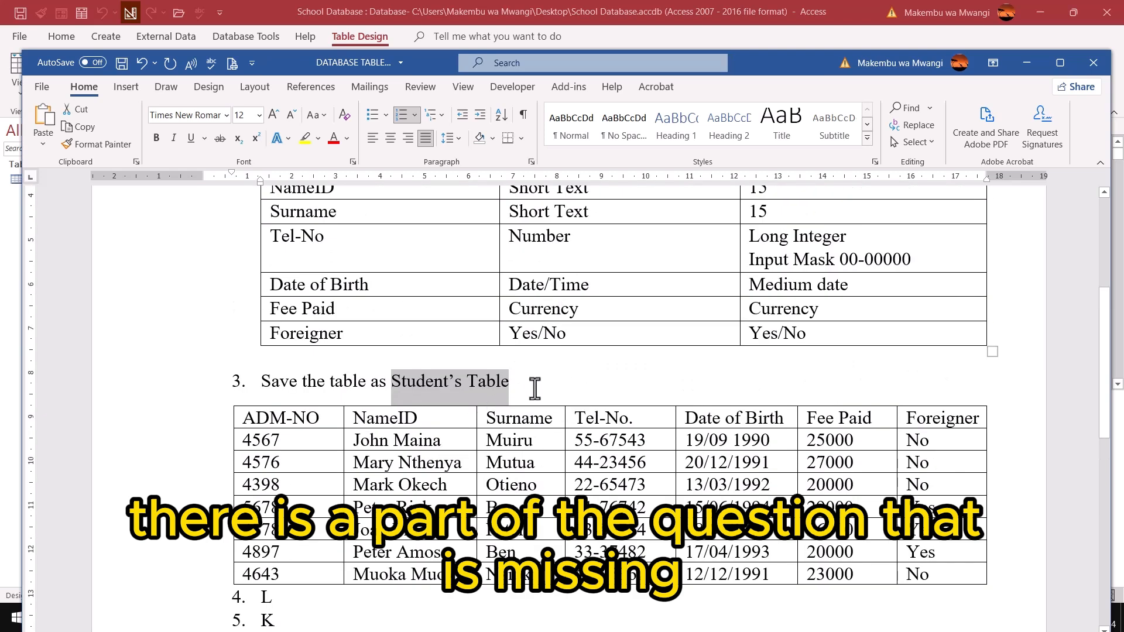
pyautogui.click(535, 387)
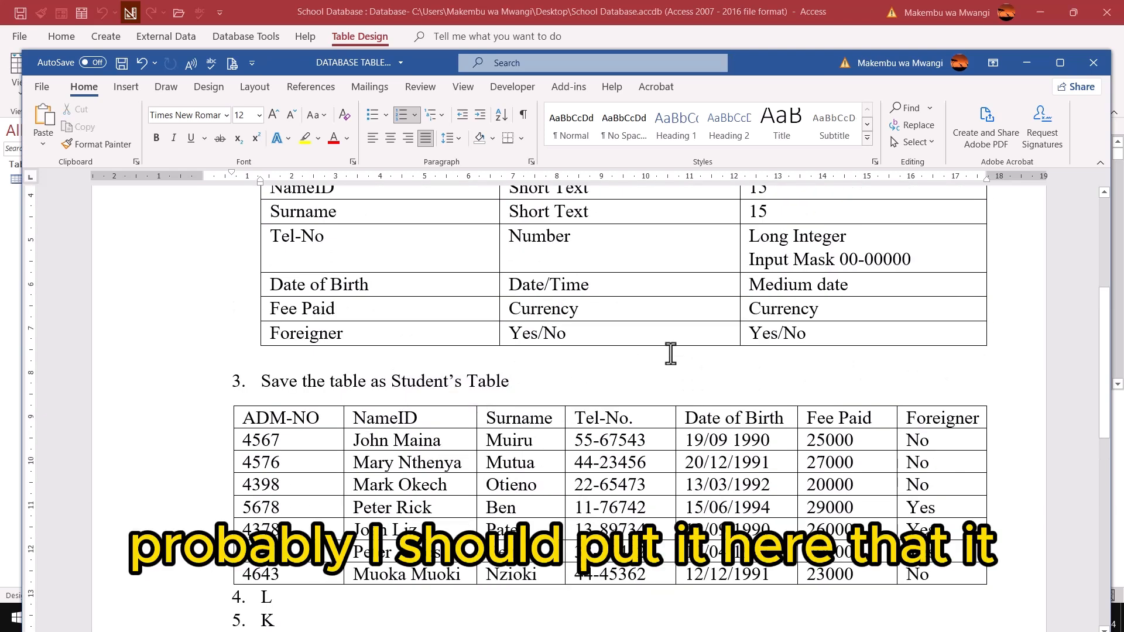
pyautogui.press('Return')
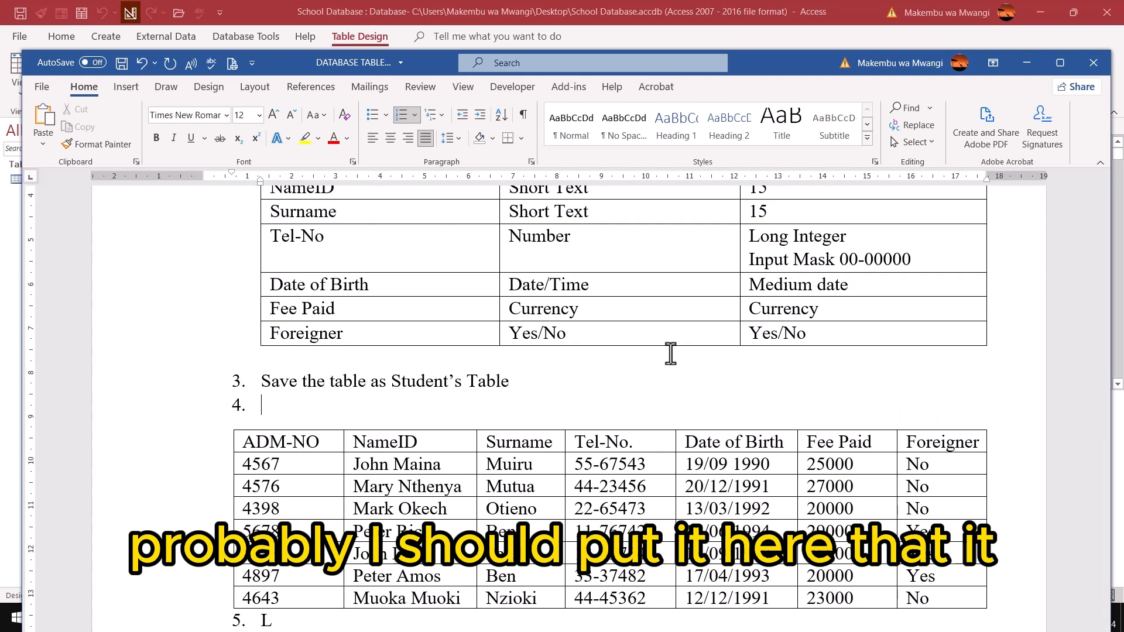
# - Write question 4 as "Set the ADM-NO as the primary key.", copying the field name ADM-NO from the table in question 2
pyautogui.scroll(2, 557, 263)
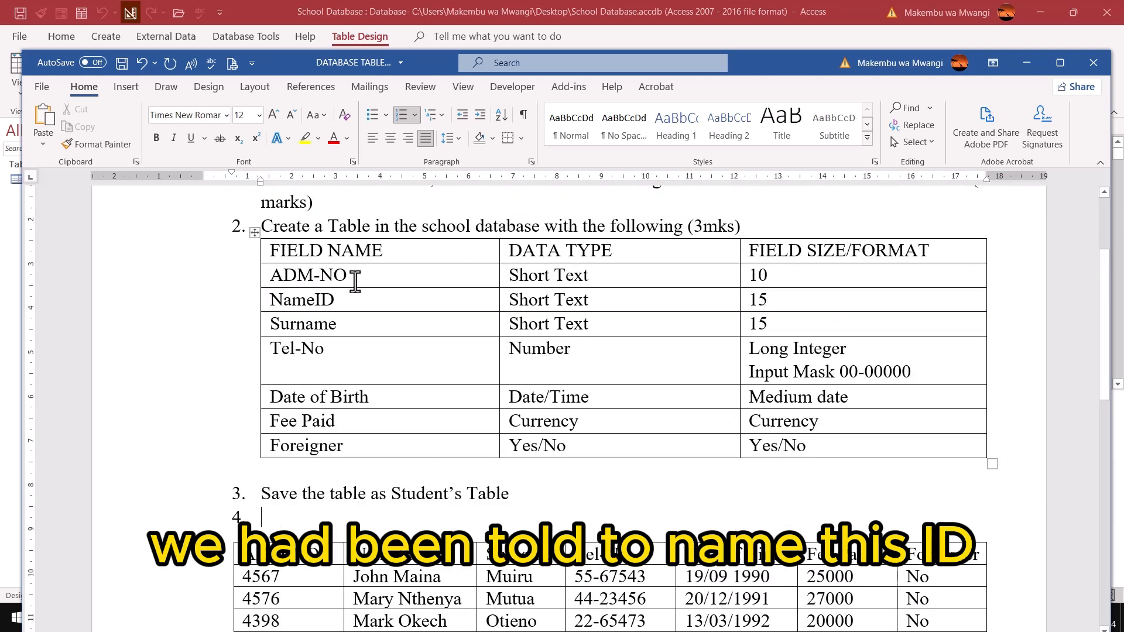
pyautogui.moveTo(345, 274); pyautogui.dragTo(271, 275)
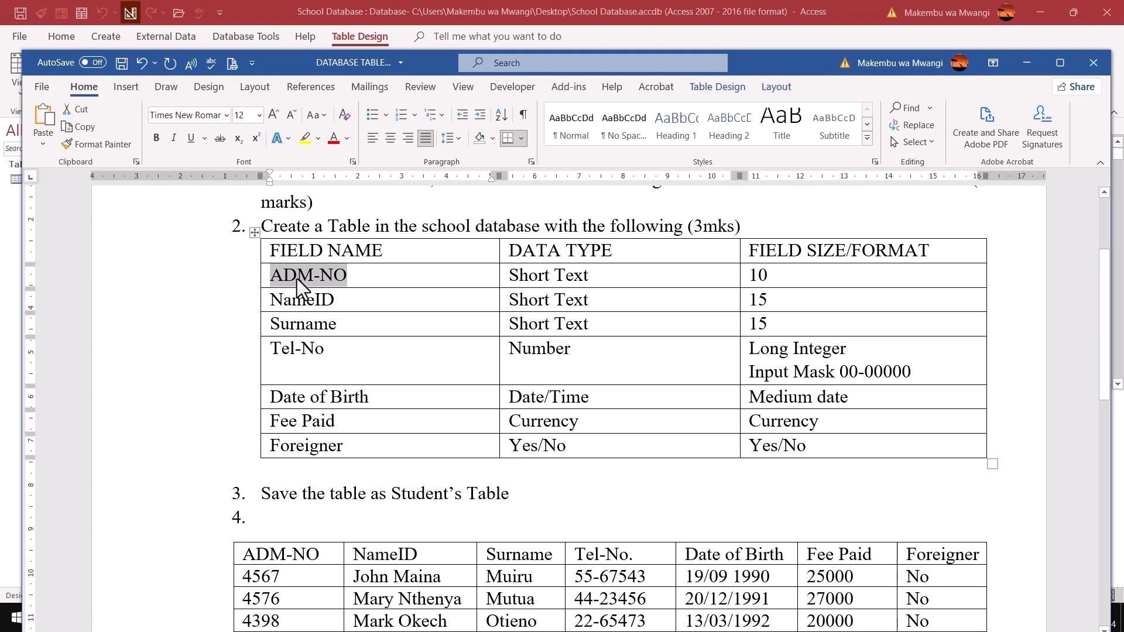
pyautogui.rightClick(297, 279)
pyautogui.click(335, 301)
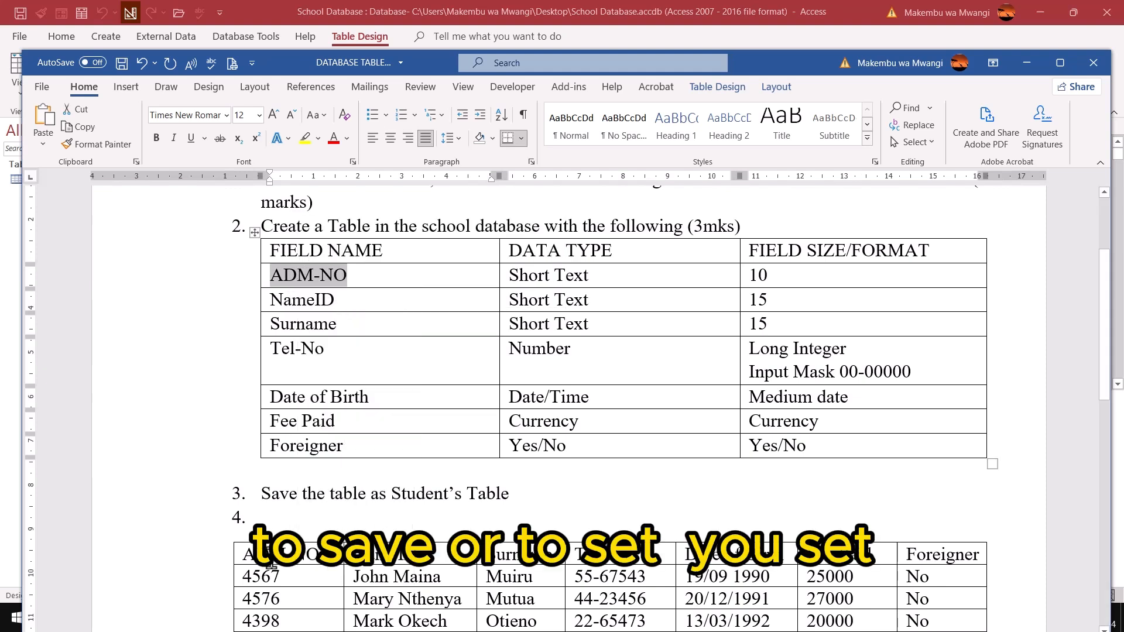
pyautogui.click(263, 521)
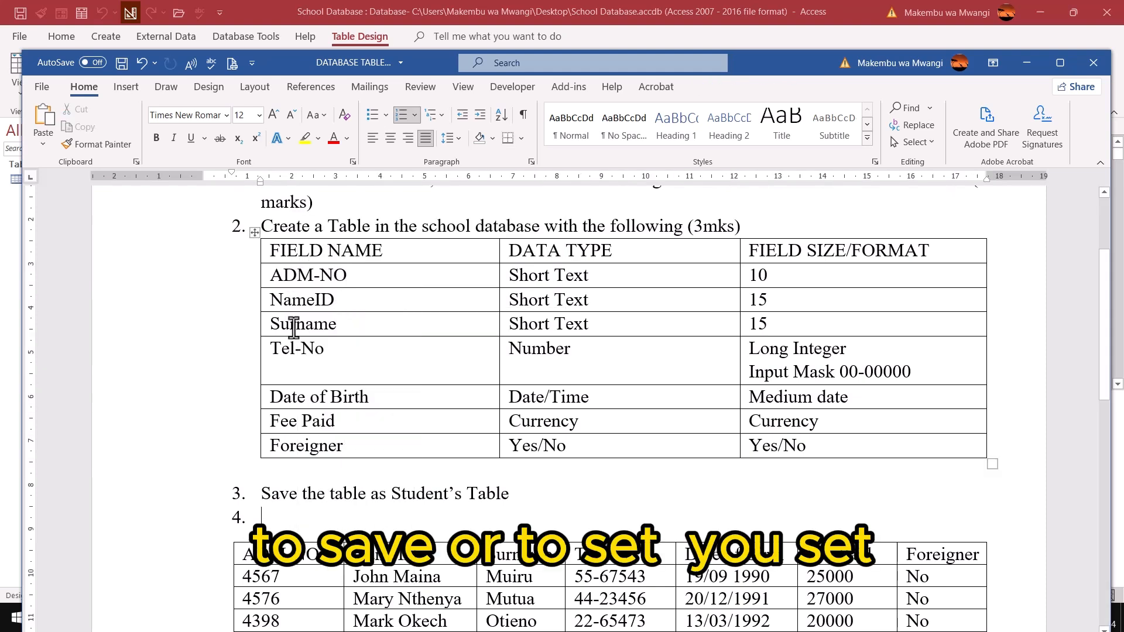
pyautogui.write('Set th')
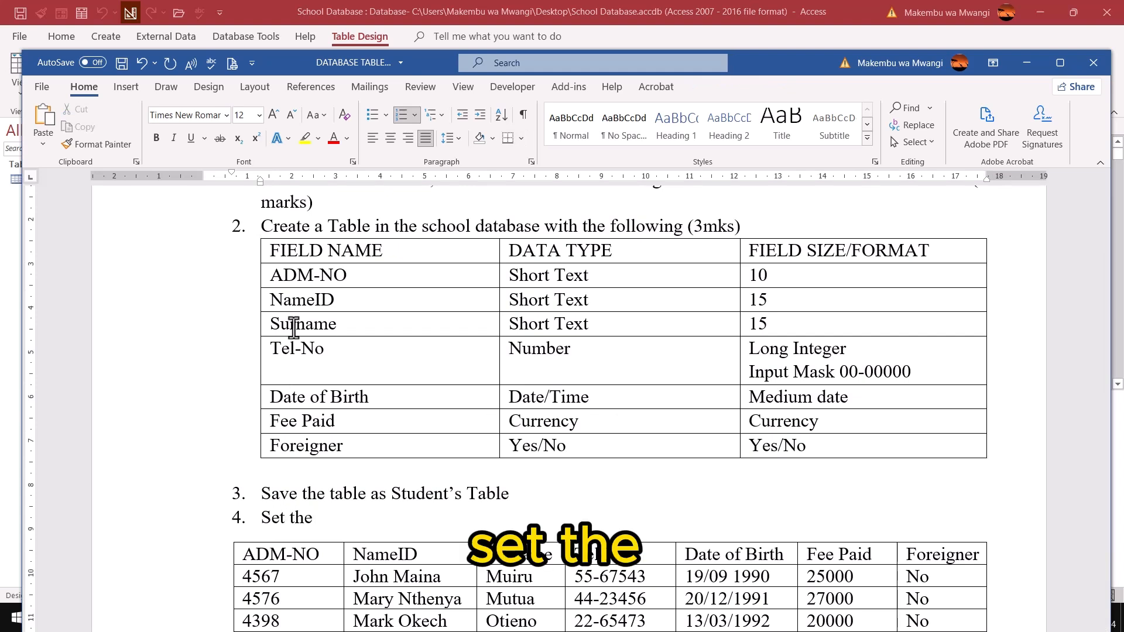
pyautogui.write('e')
pyautogui.hotkey('ctrl', 'v')
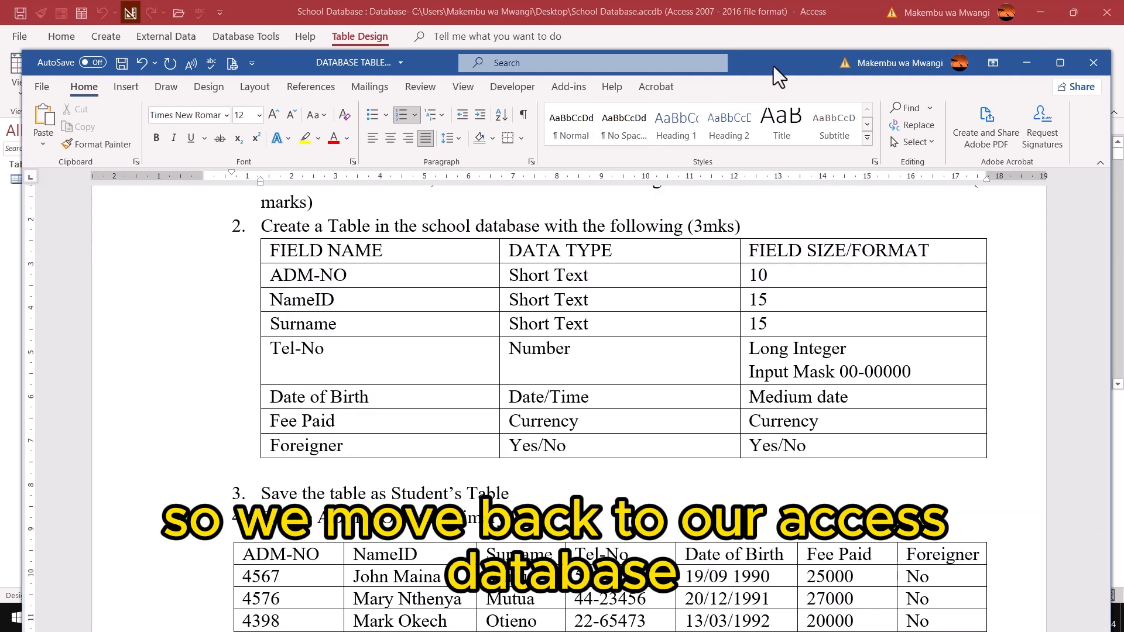
# - Return to Access and make the ADM-NO field the primary key of Student's Table
pyautogui.moveTo(774, 65); pyautogui.dragTo(0, 150)
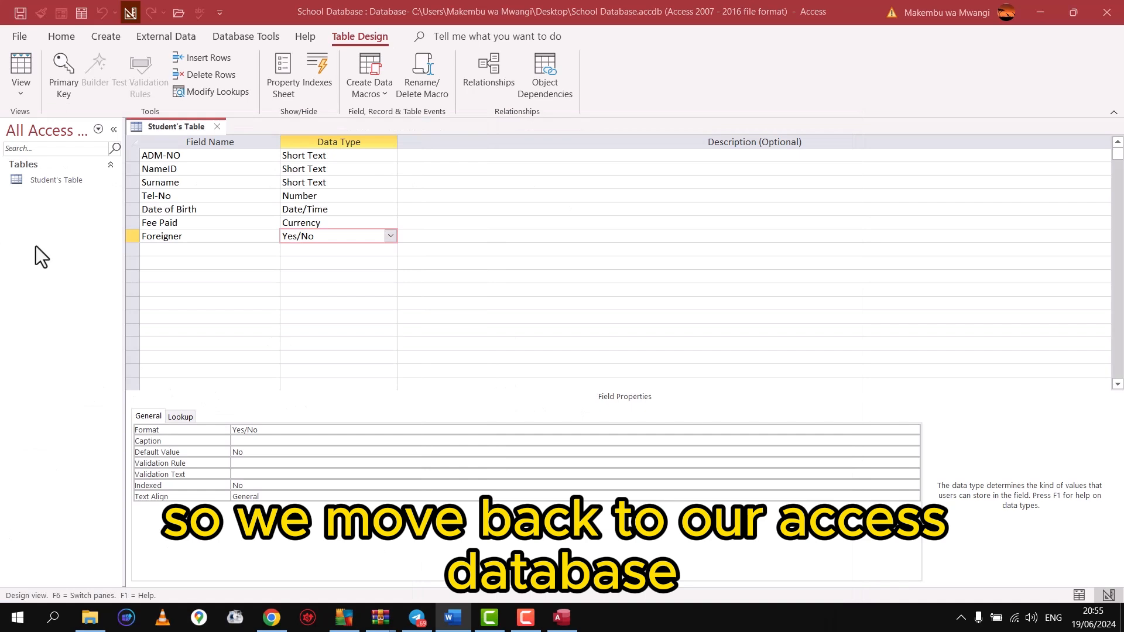
pyautogui.click(153, 156)
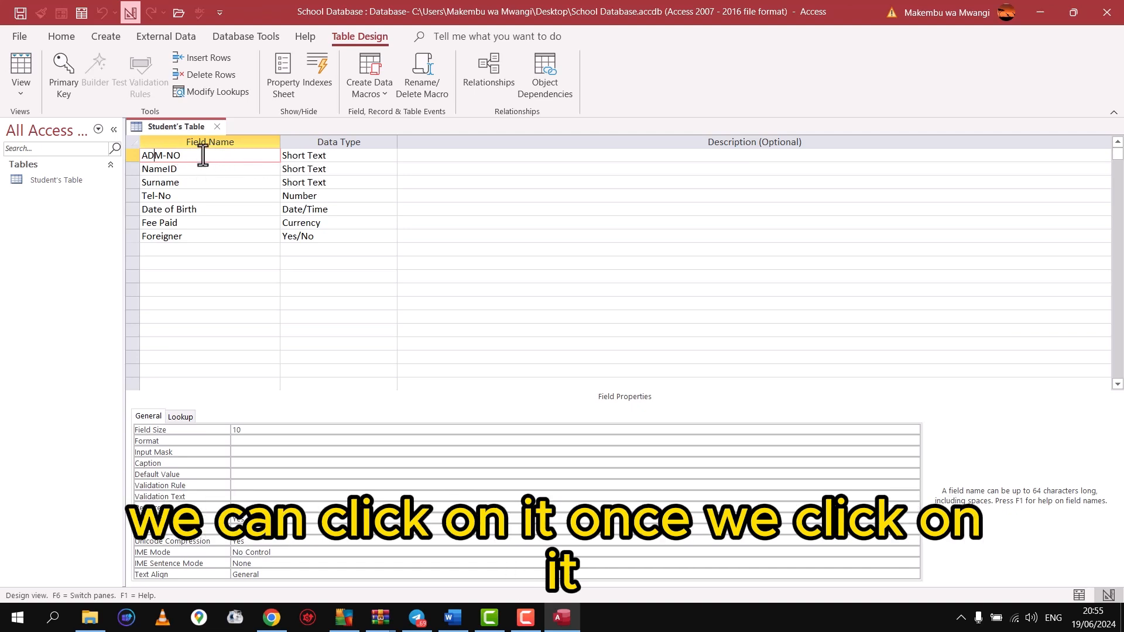
pyautogui.click(65, 77)
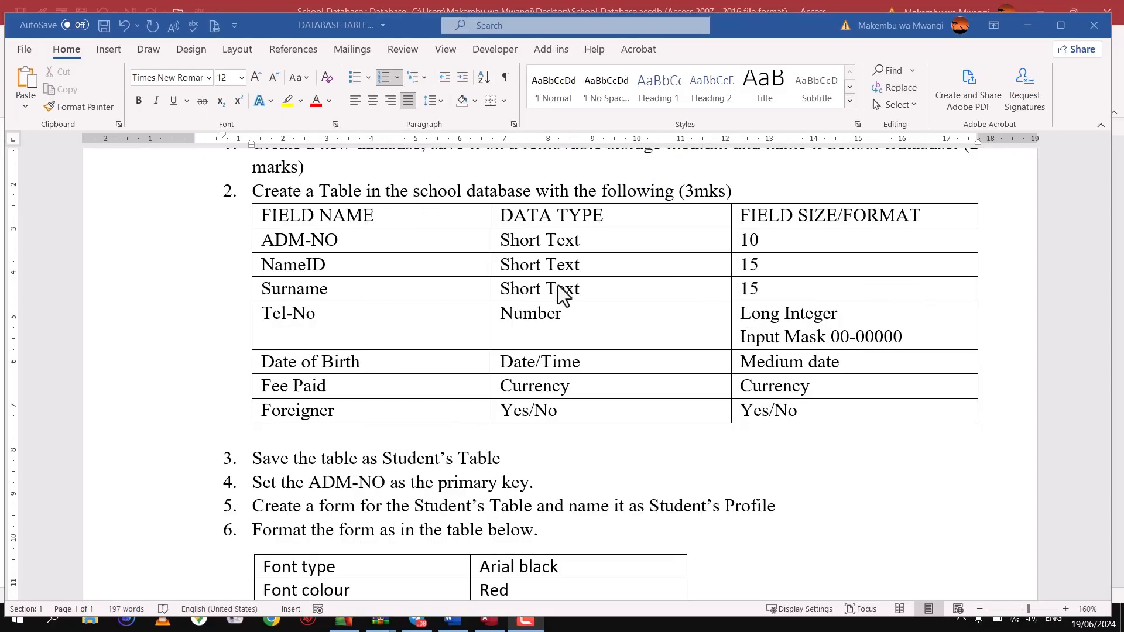
# - Review the Word questions and copy the form name Student's Profile from question 5
pyautogui.scroll(2, 492, 265)
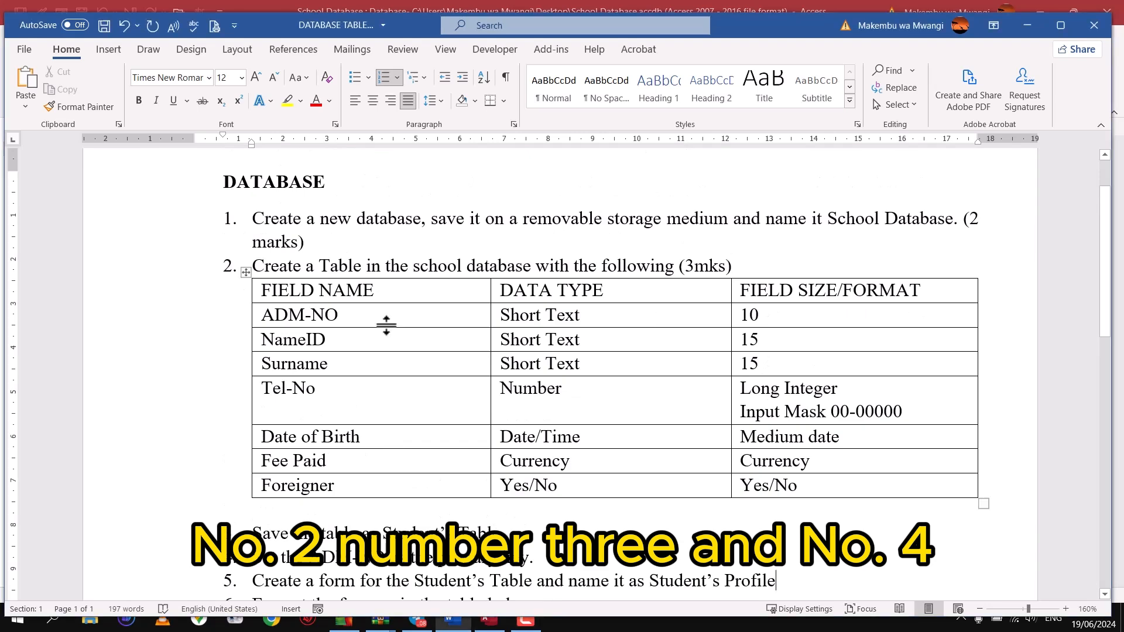
pyautogui.scroll(-1, 381, 328)
pyautogui.scroll(-2, 316, 492)
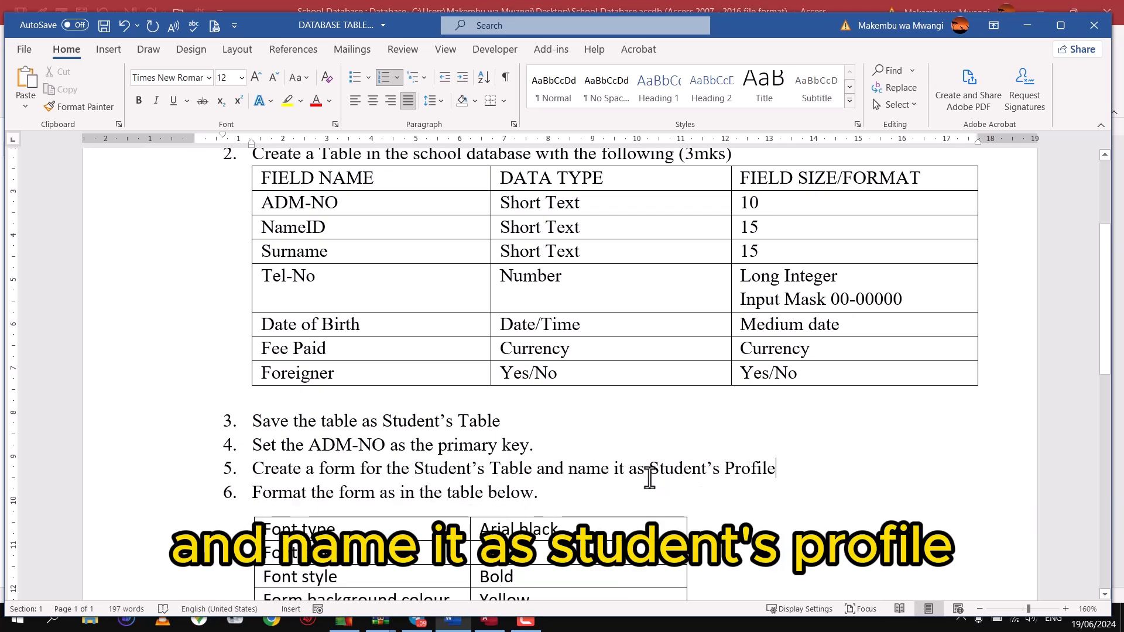
pyautogui.moveTo(649, 469); pyautogui.dragTo(762, 470)
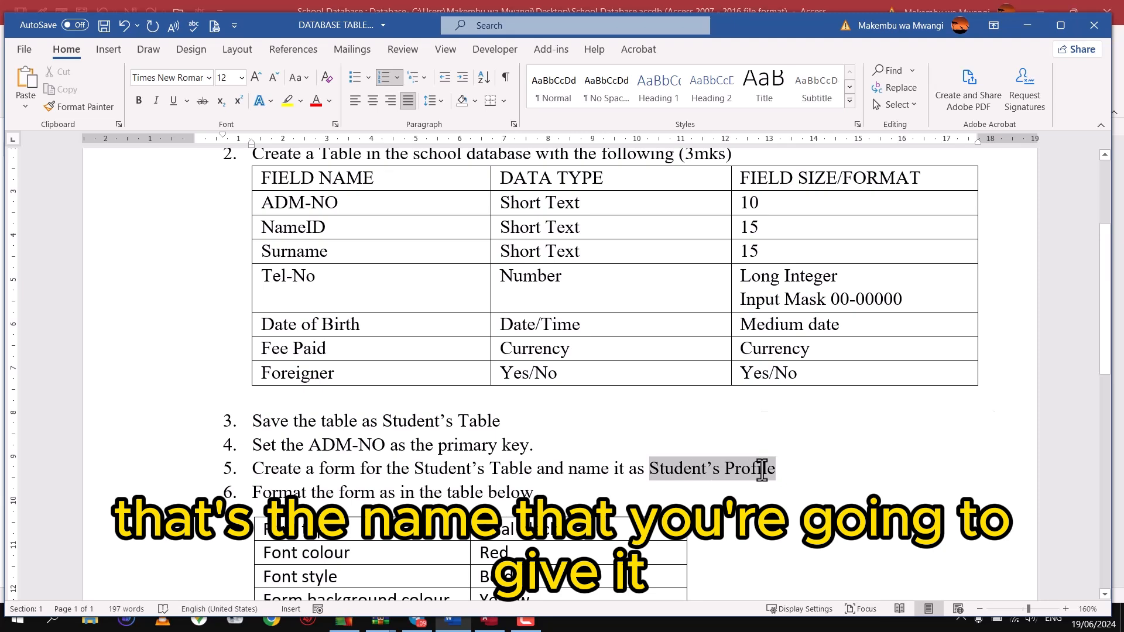
pyautogui.rightClick(743, 467)
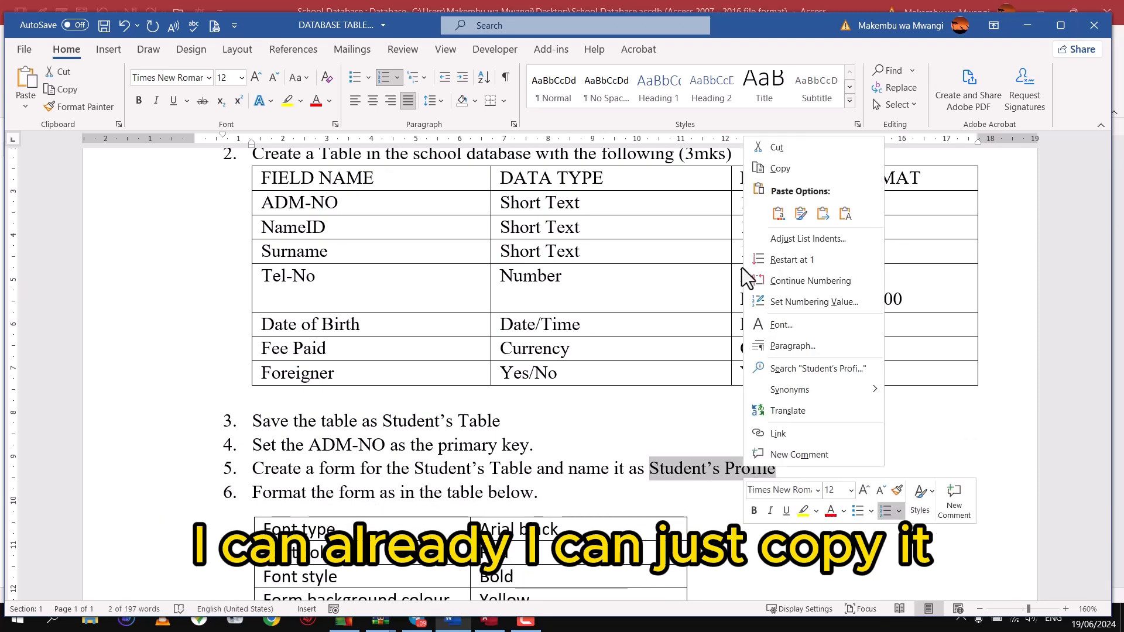
pyautogui.click(779, 170)
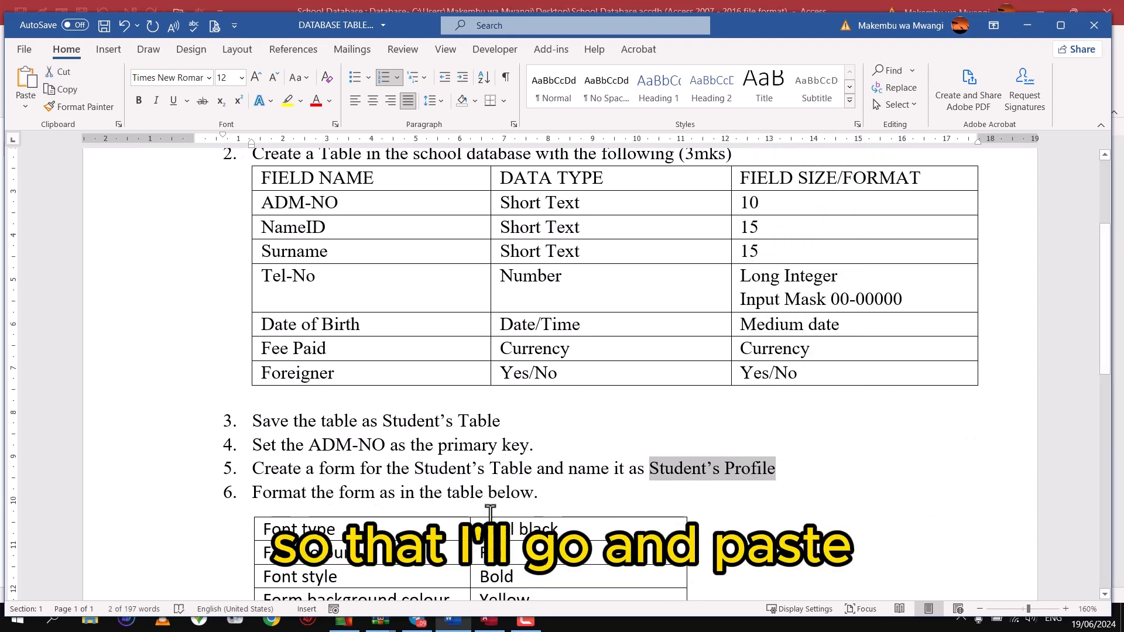
# - Switch to Access and create a columnar form with the Form Wizard, including all fields of Student's Table
pyautogui.click(500, 625)
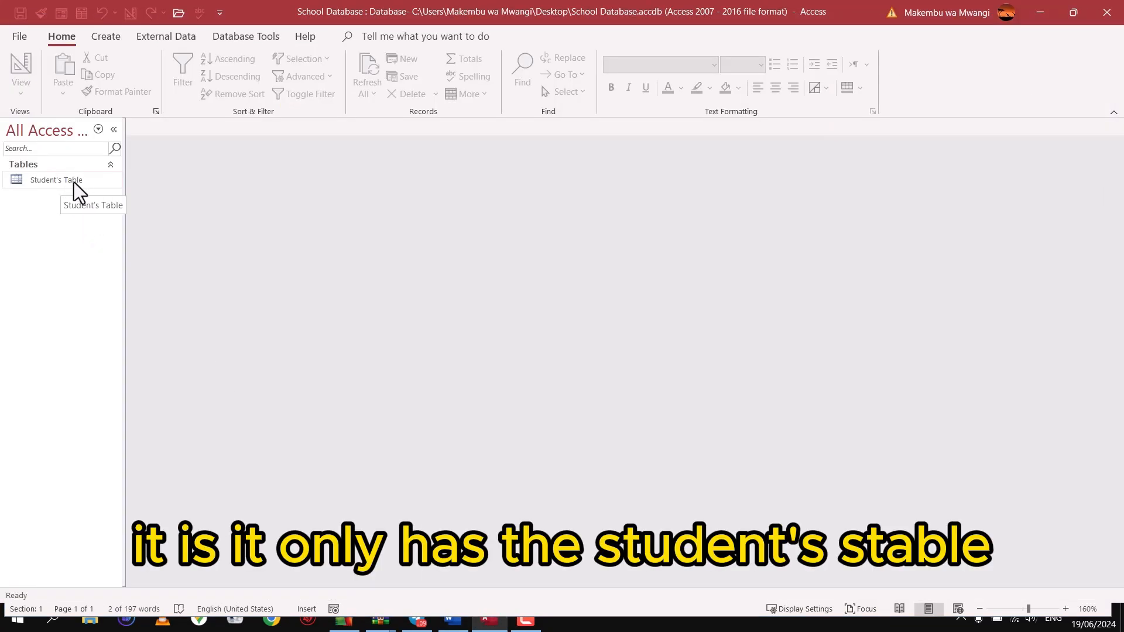
pyautogui.click(107, 37)
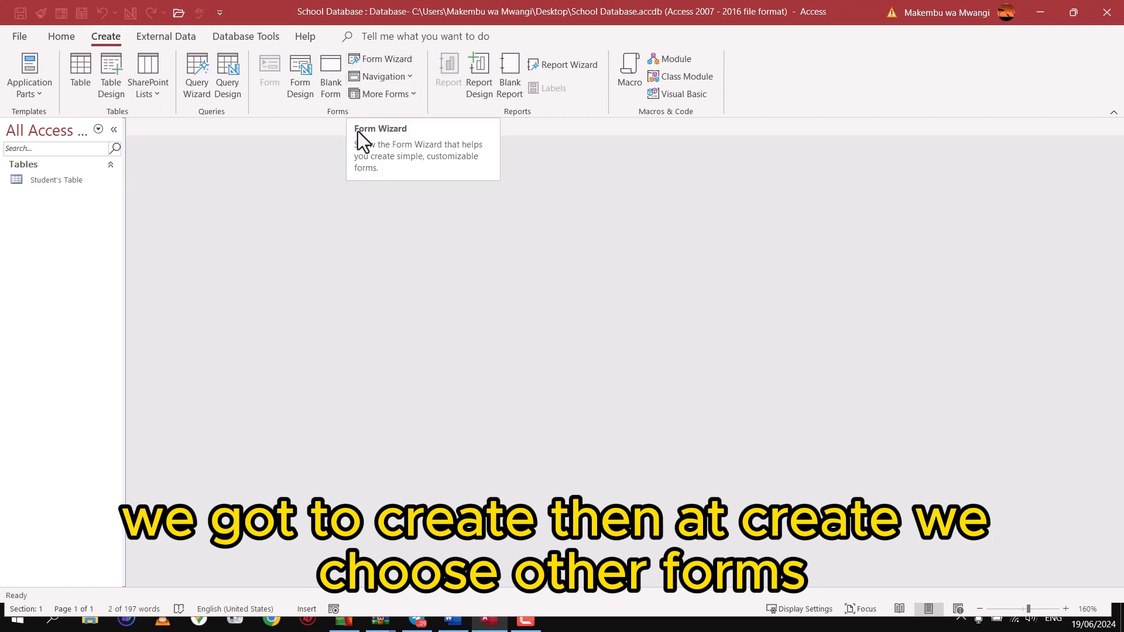
pyautogui.click(389, 59)
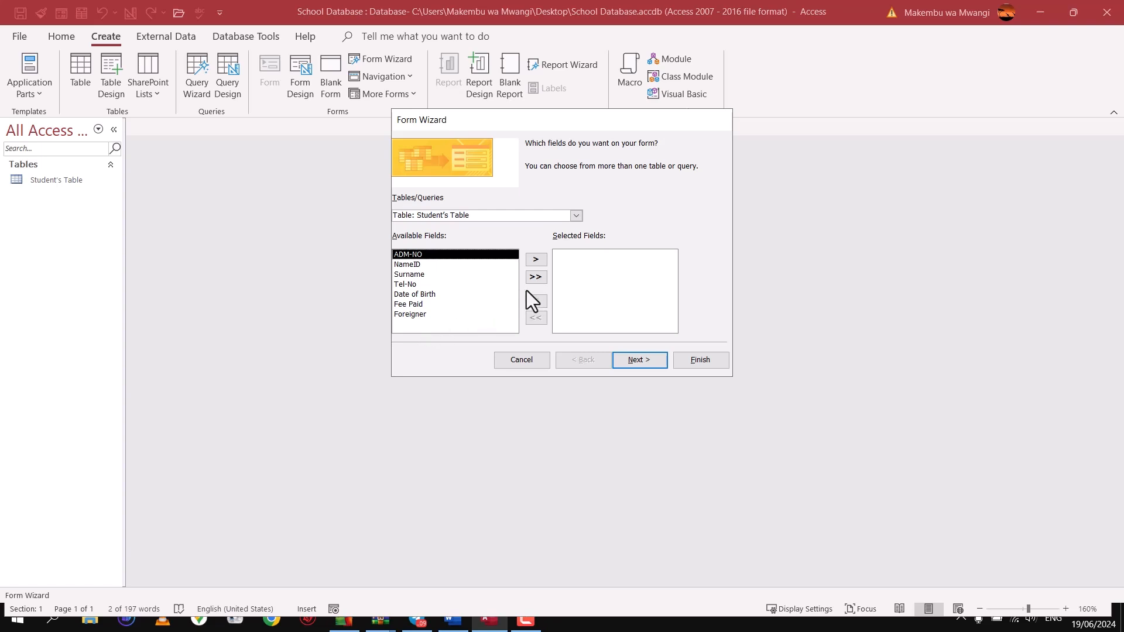
pyautogui.click(535, 277)
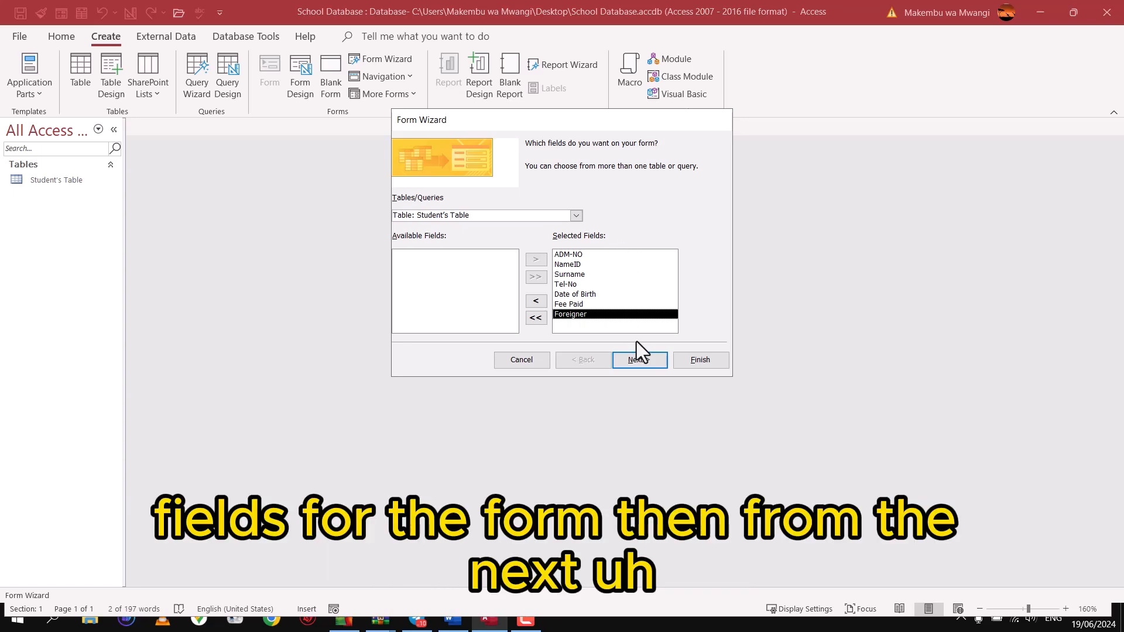
pyautogui.click(652, 364)
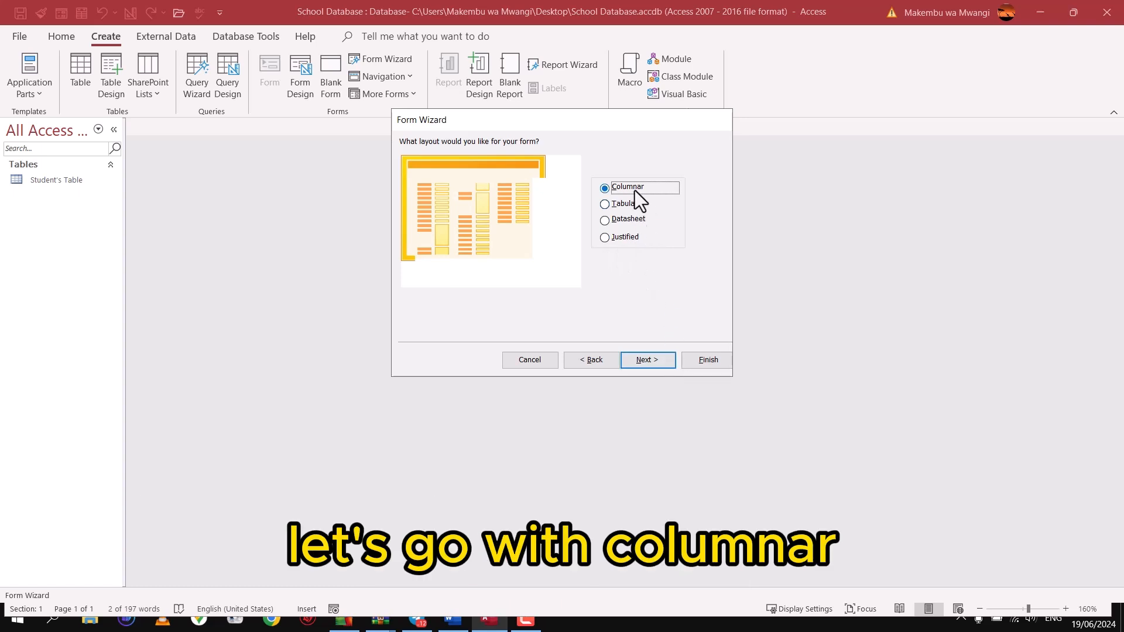
pyautogui.click(648, 361)
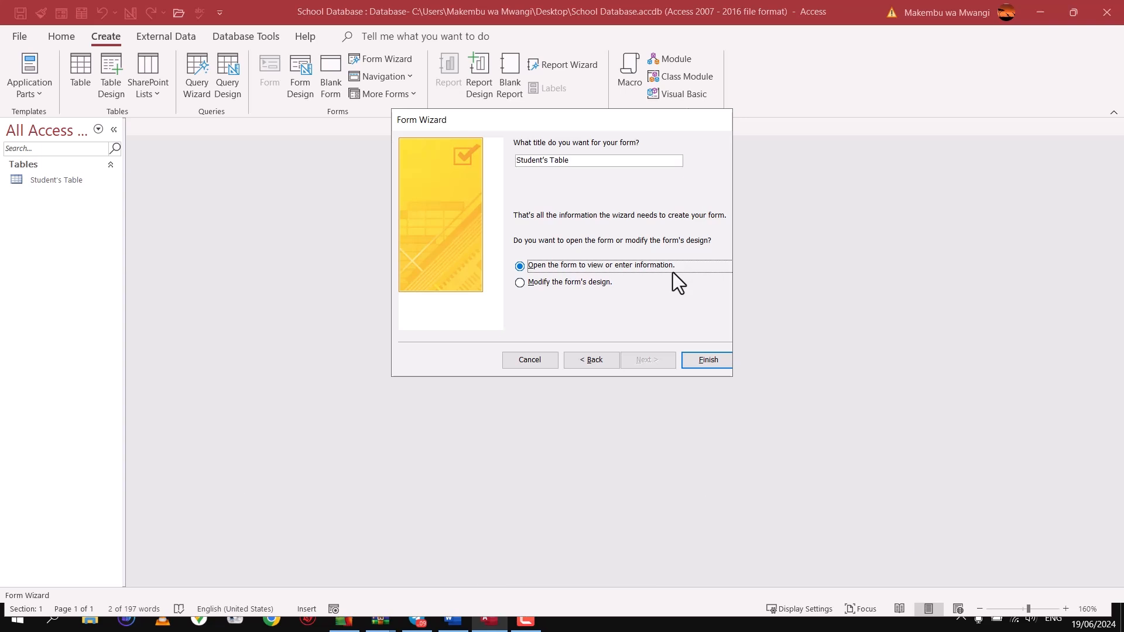
pyautogui.click(701, 358)
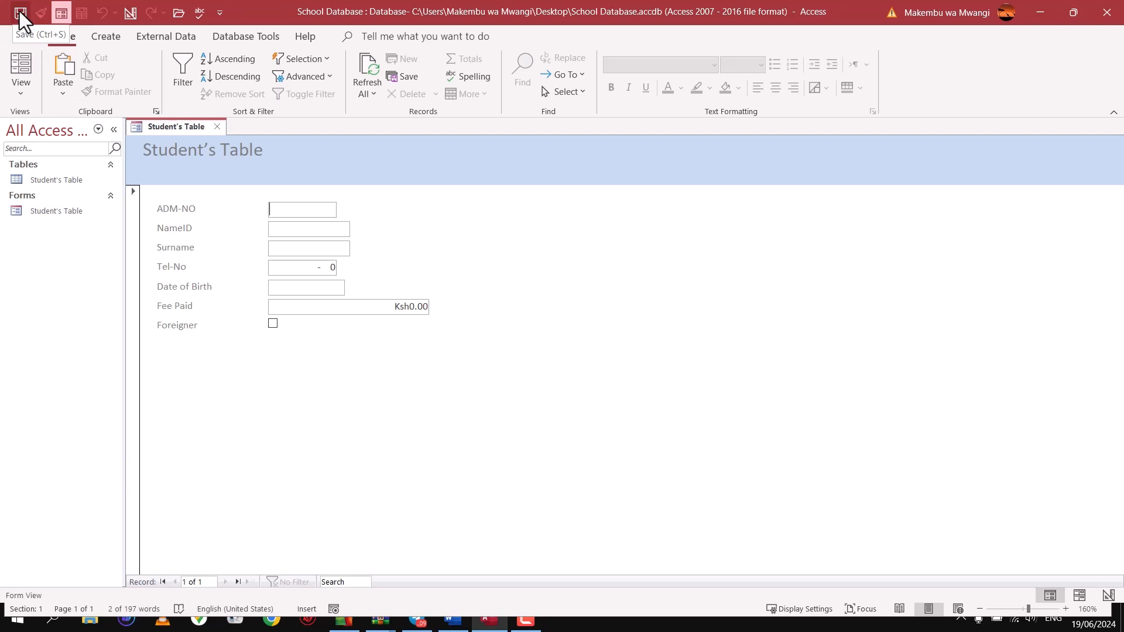
# - Close the new form, rename it Student's Profile and reopen it
pyautogui.click(217, 125)
pyautogui.click(69, 212)
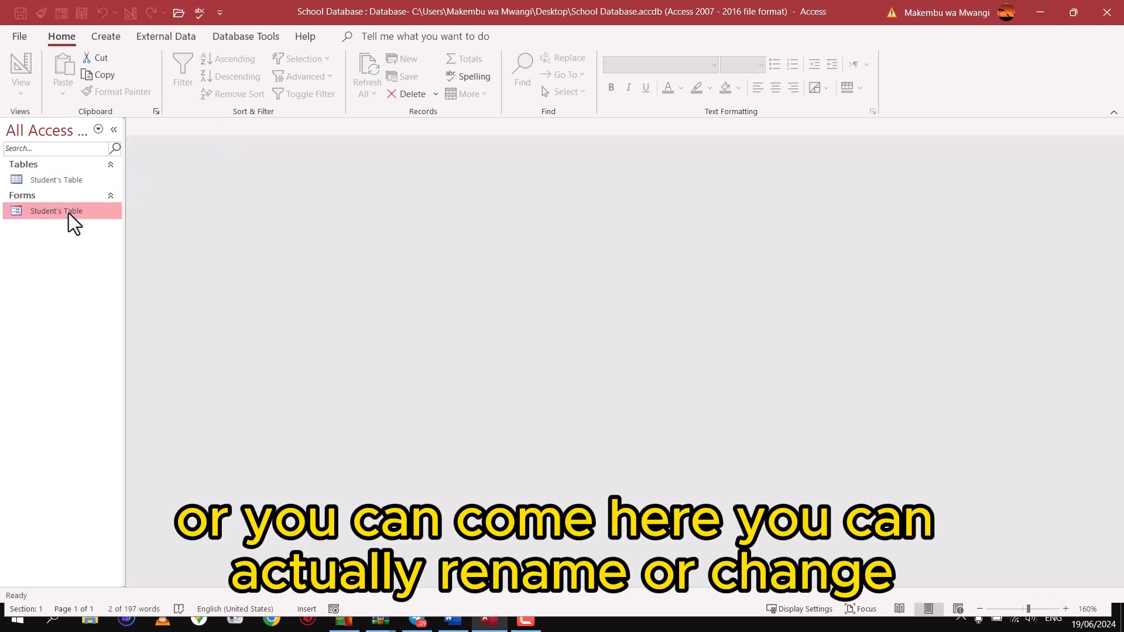
pyautogui.rightClick(68, 213)
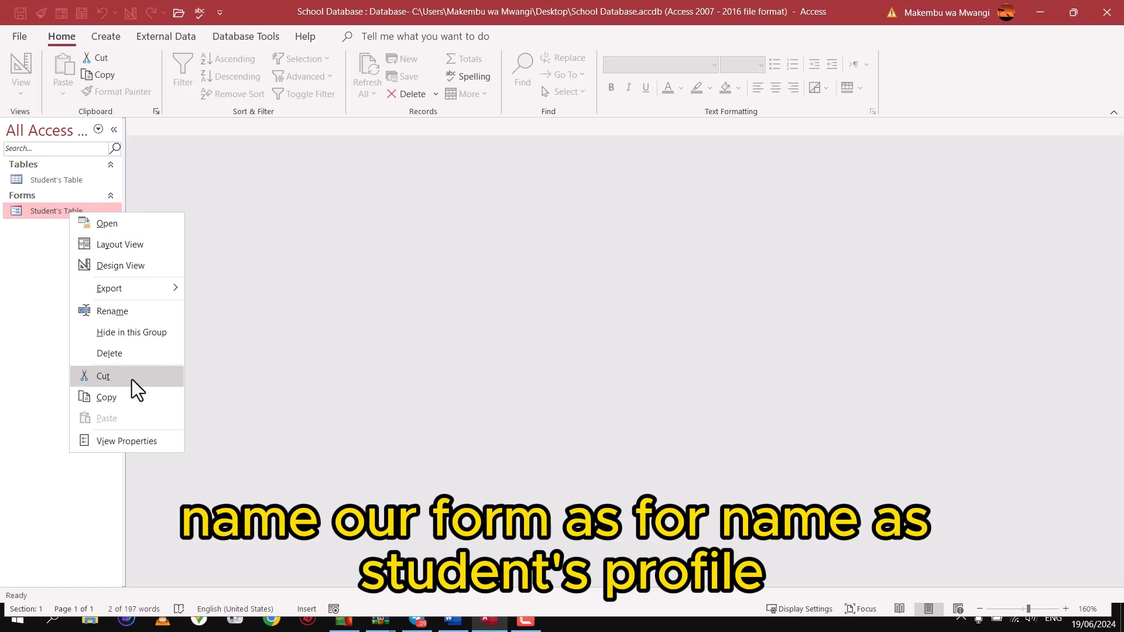
pyautogui.click(122, 313)
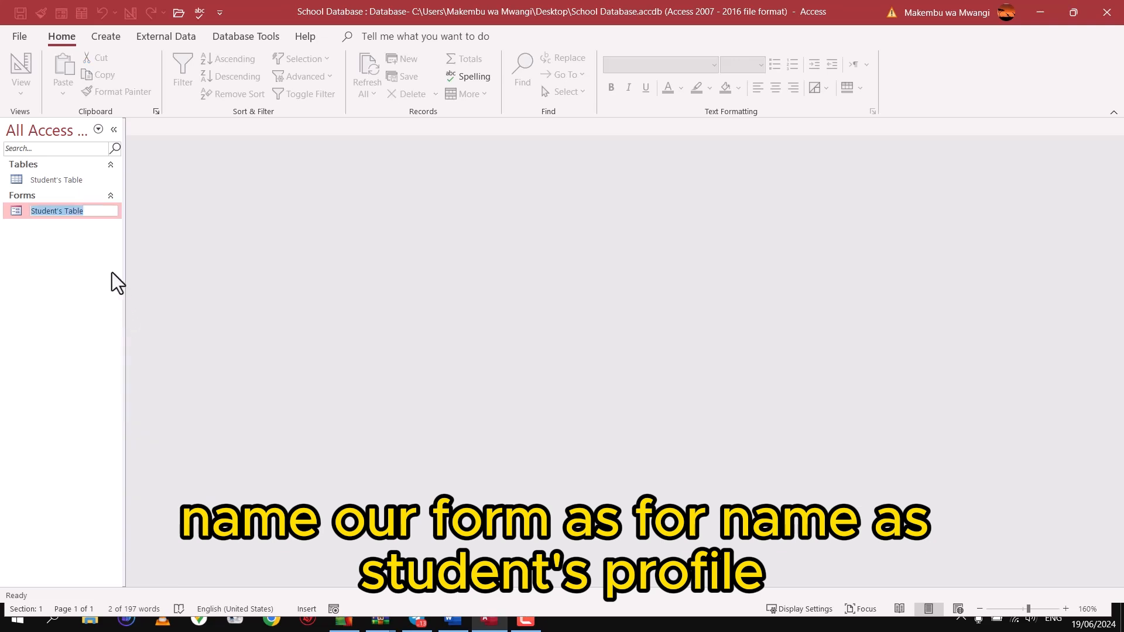
pyautogui.write("Student's Profile")
pyautogui.press('Return')
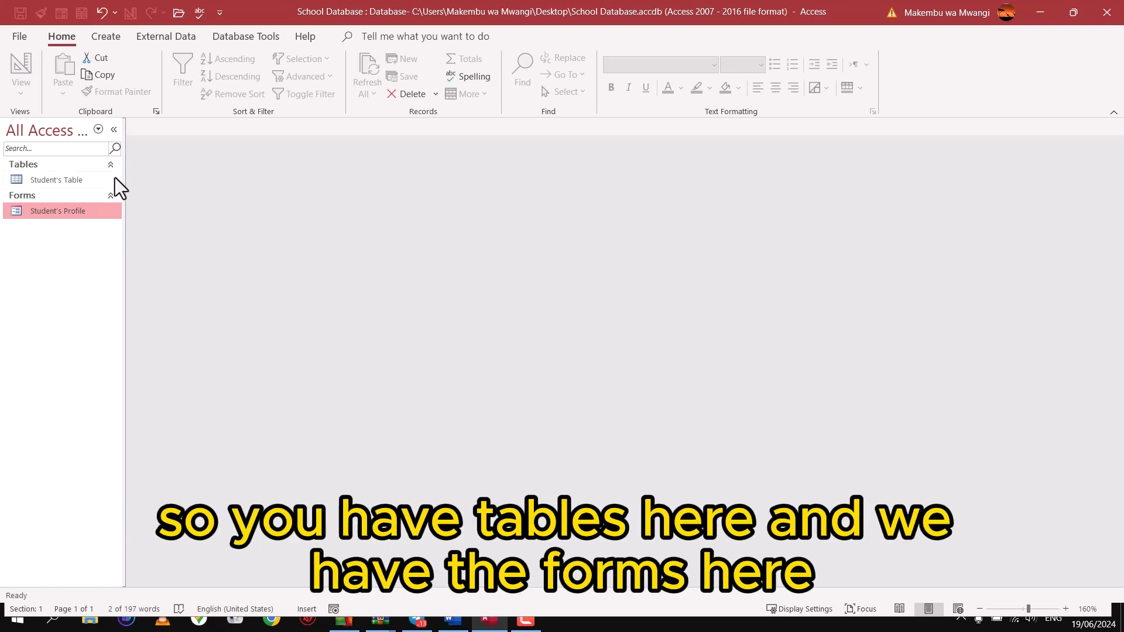
pyautogui.doubleClick(47, 213)
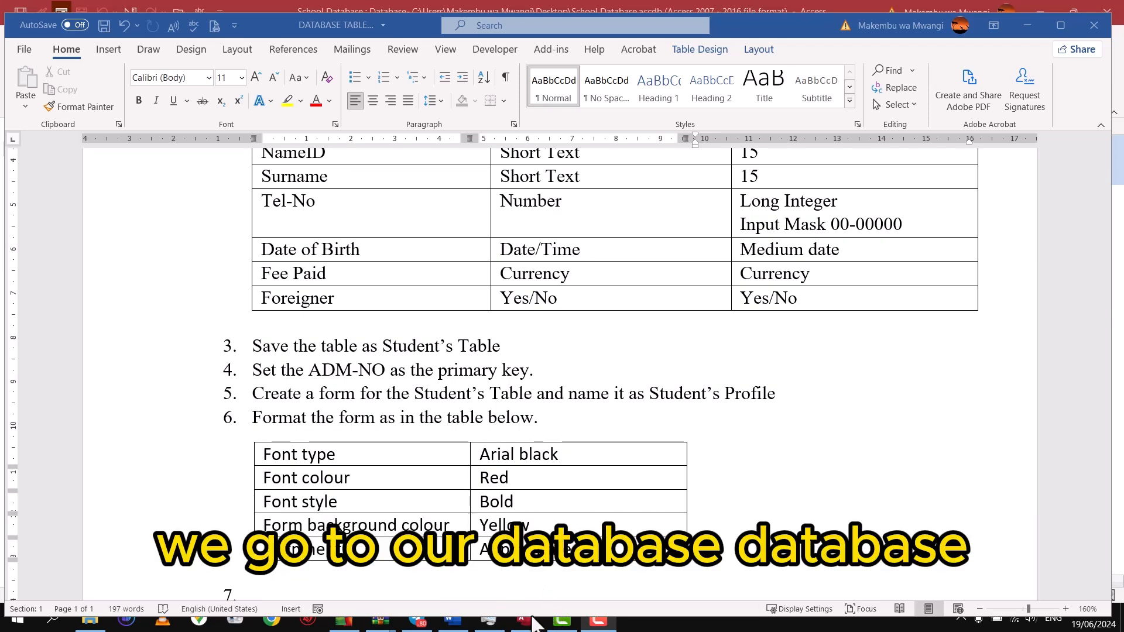
# - Switch from Word back to Access and show the form in Design View
pyautogui.moveTo(527, 618)
pyautogui.click(523, 559)
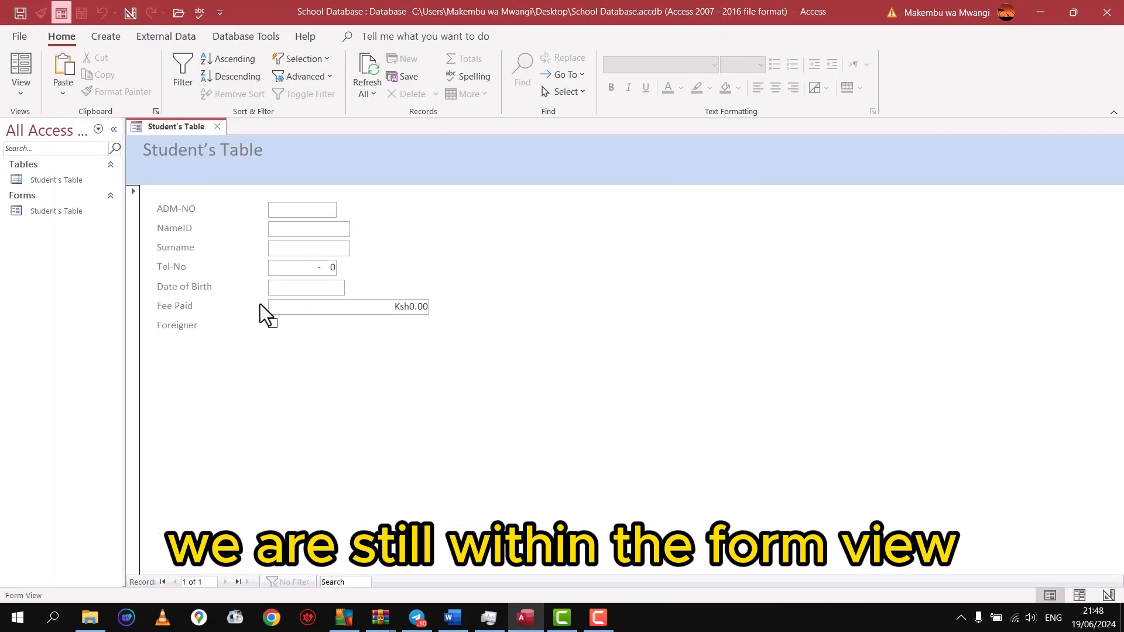
pyautogui.click(21, 96)
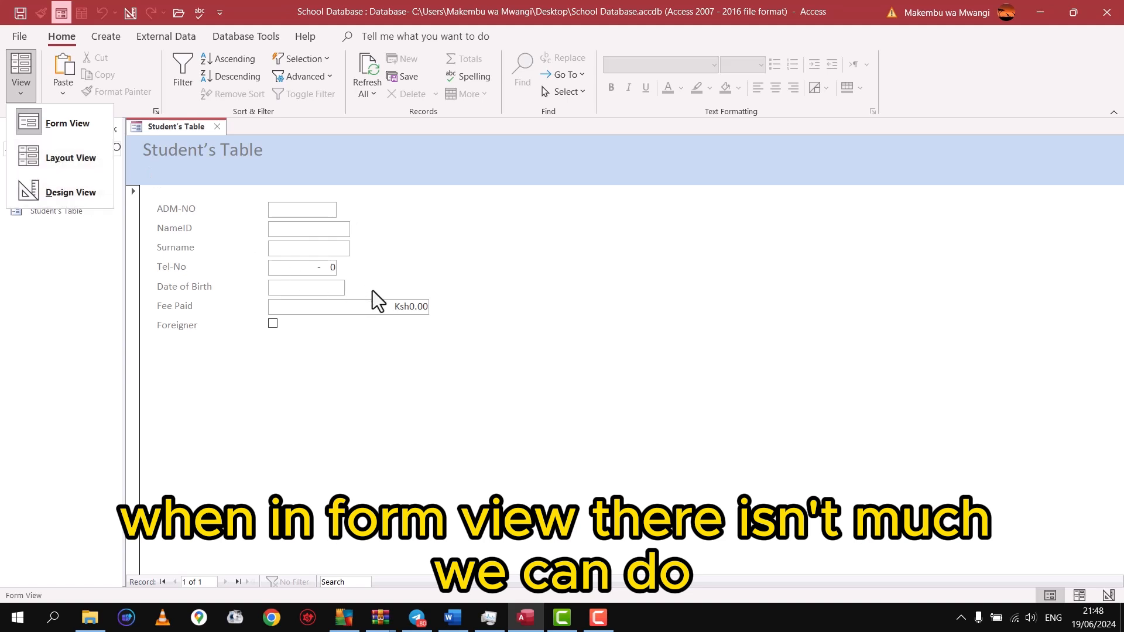
pyautogui.click(70, 202)
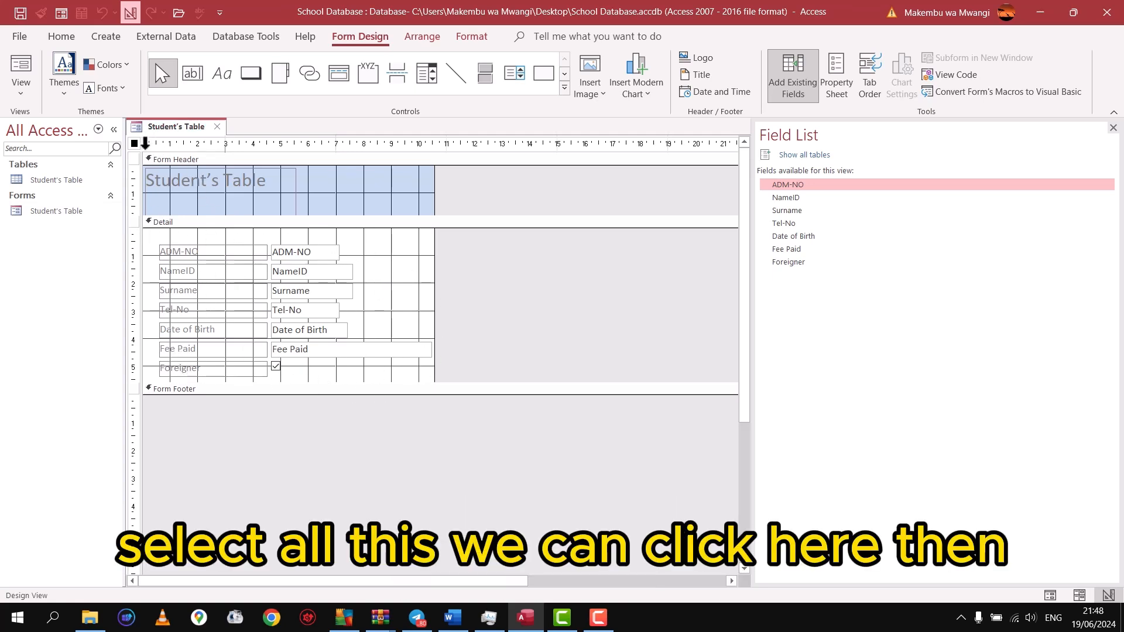
# - Select all controls in the form's header and detail sections and set their font to red Arial Black
pyautogui.moveTo(146, 143); pyautogui.dragTo(430, 145)
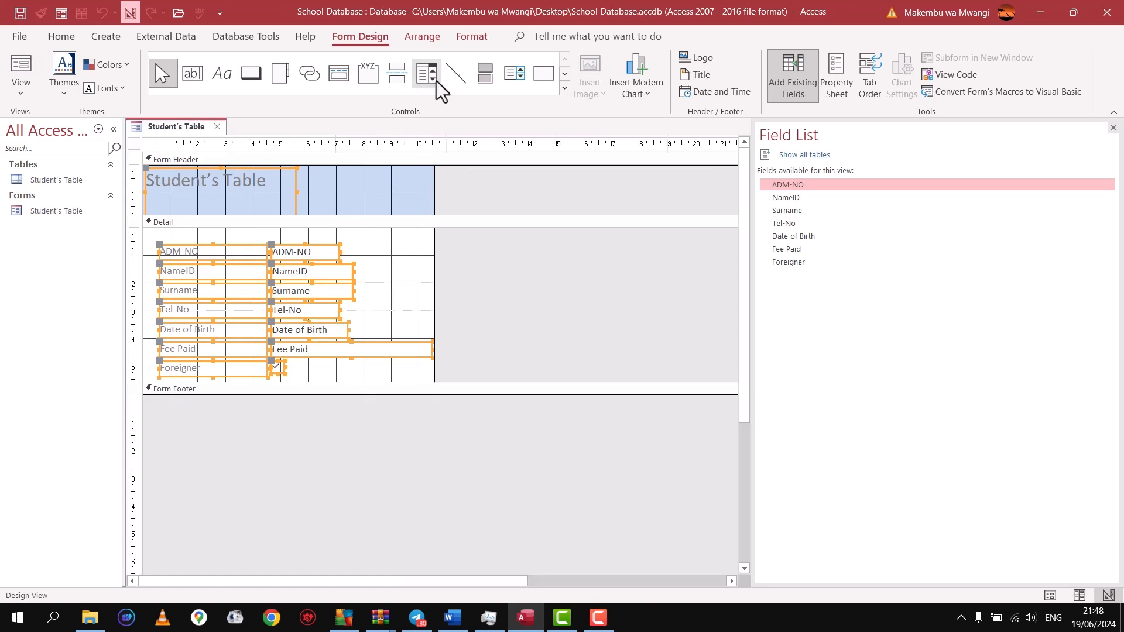
pyautogui.click(471, 39)
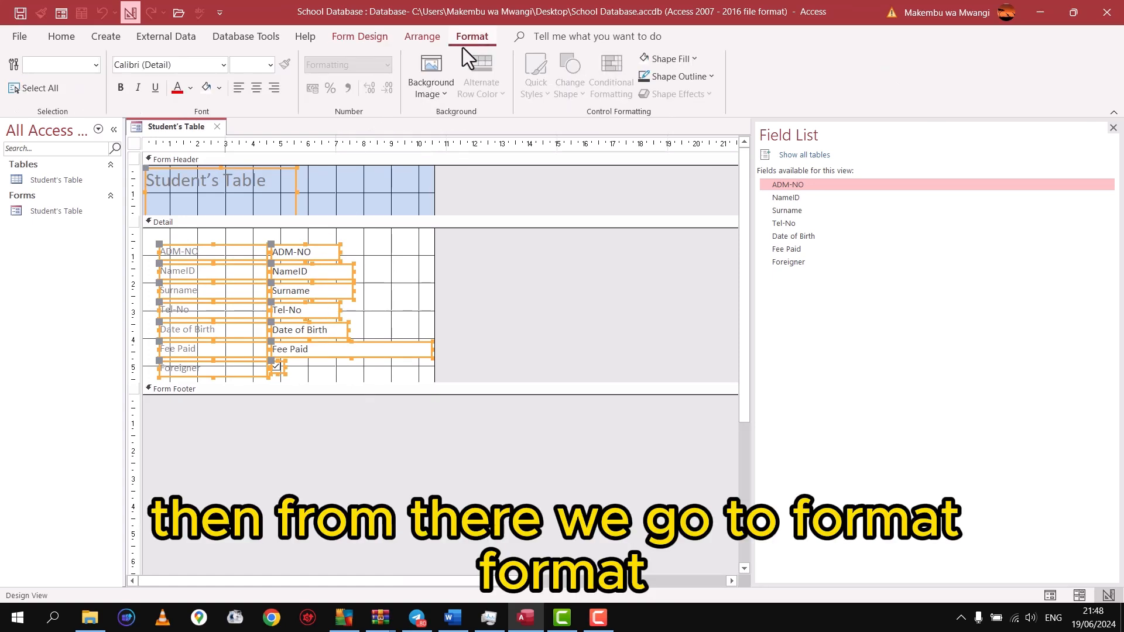
pyautogui.click(188, 89)
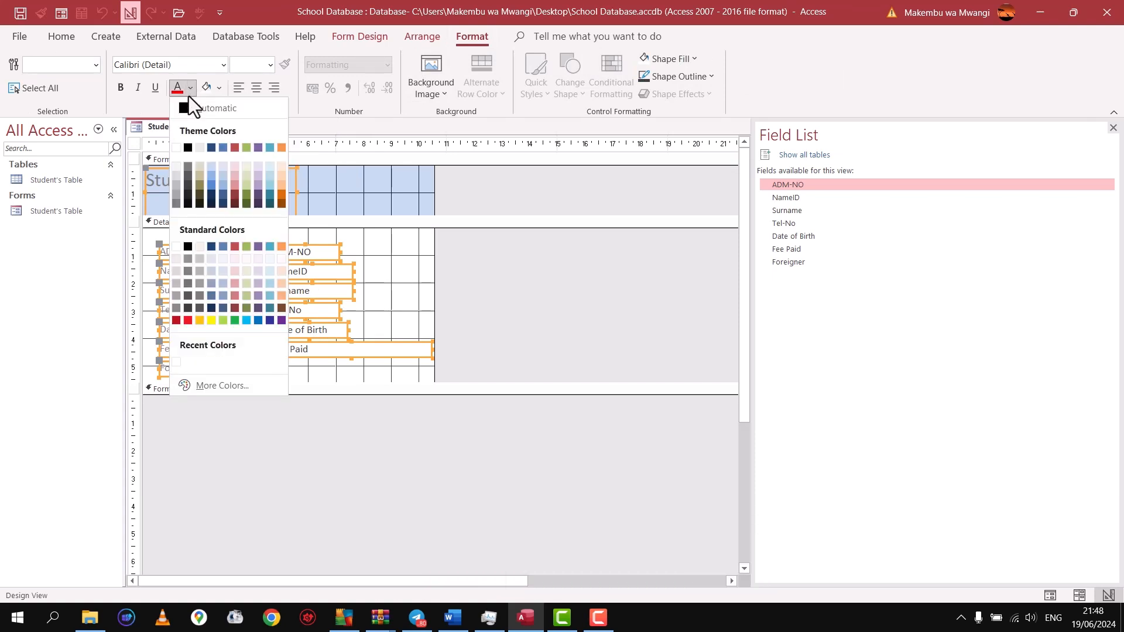
pyautogui.click(187, 321)
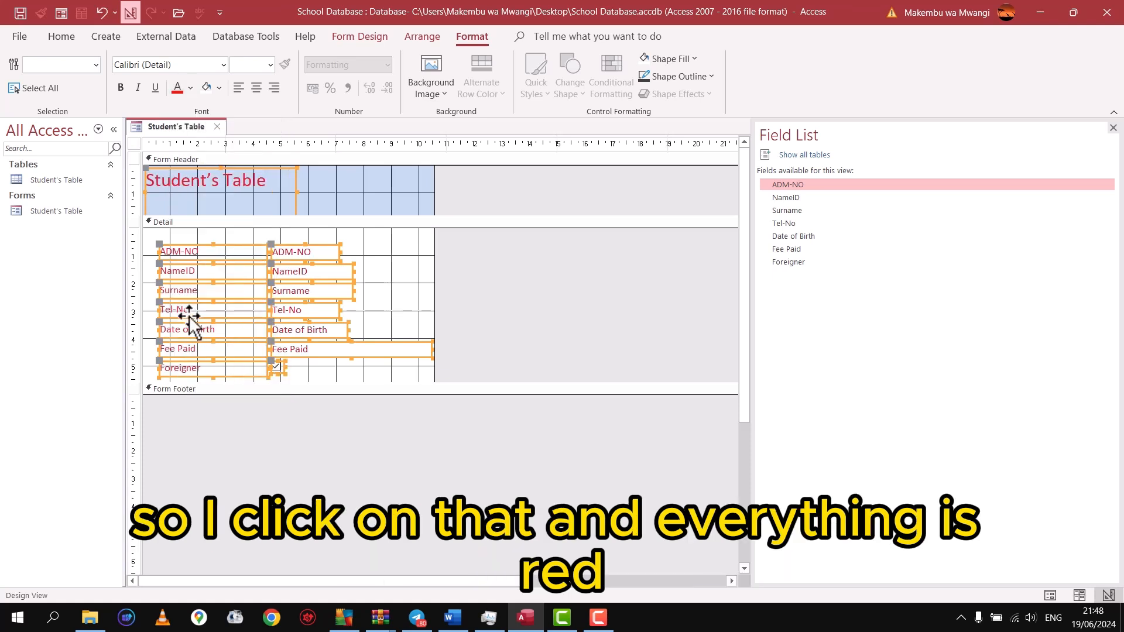
pyautogui.click(222, 66)
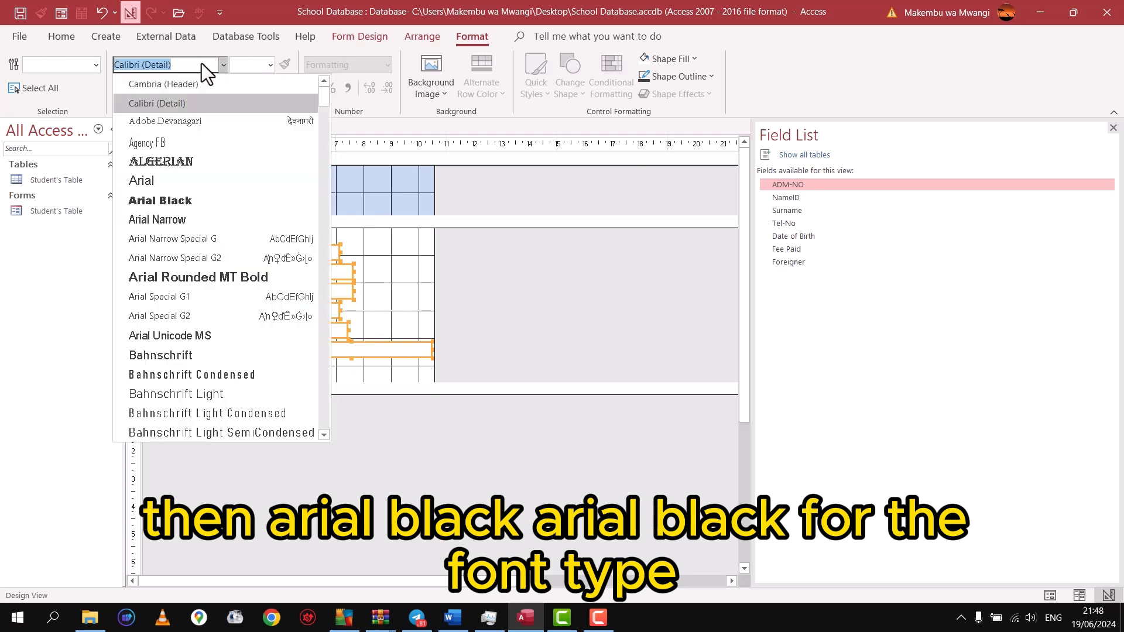
pyautogui.click(178, 203)
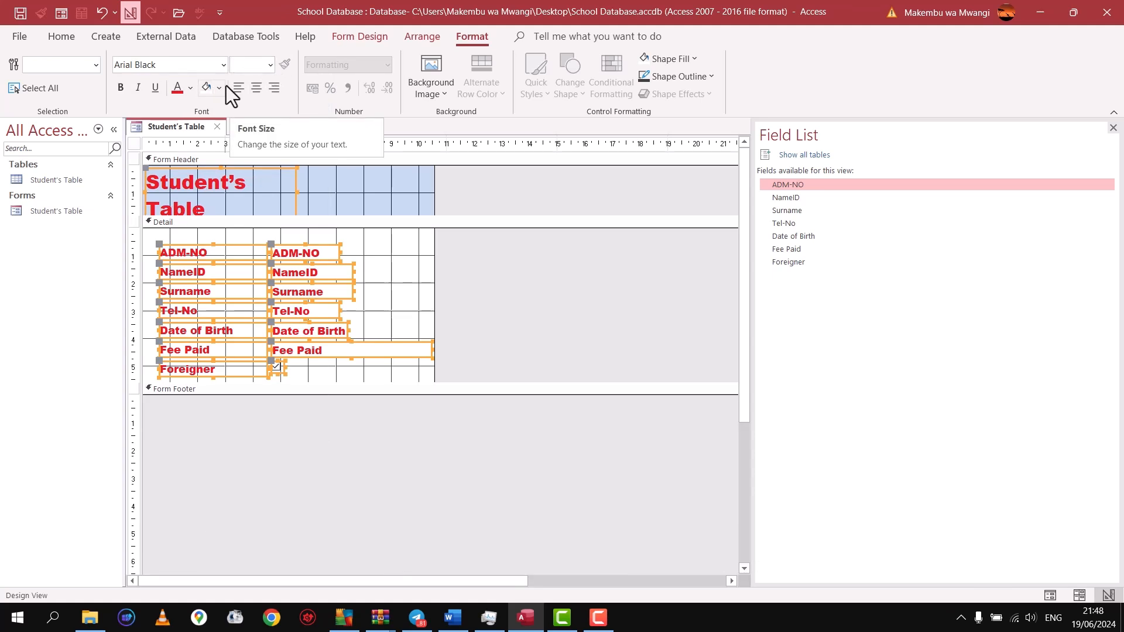
# - Set the font size of all selected header and detail controls to 12 and make their text bold
pyautogui.click(271, 66)
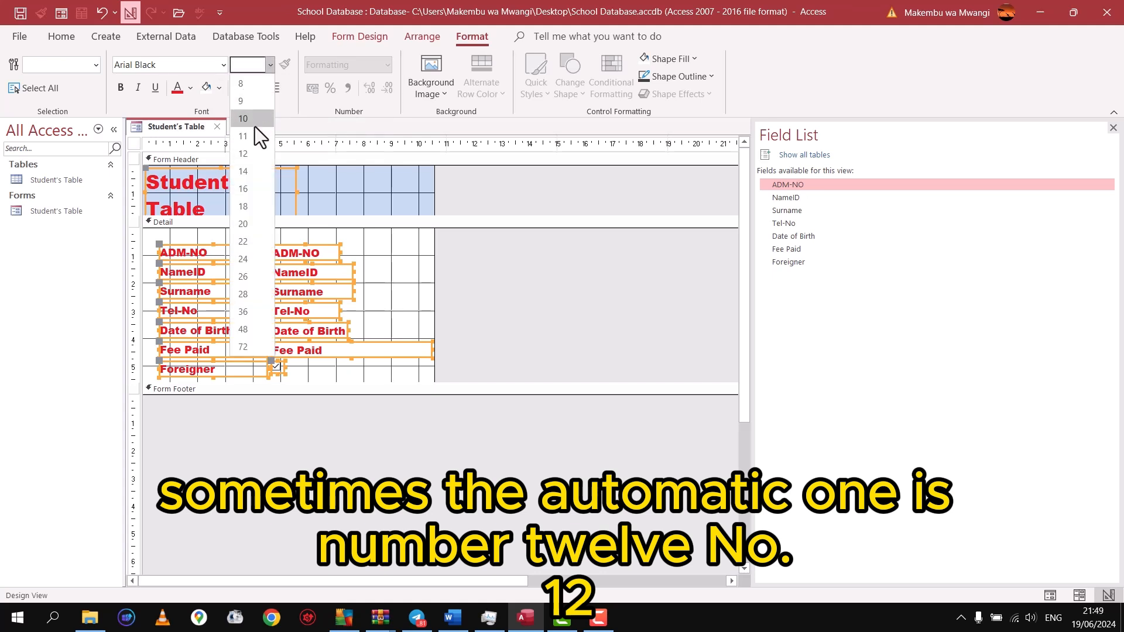
pyautogui.click(250, 153)
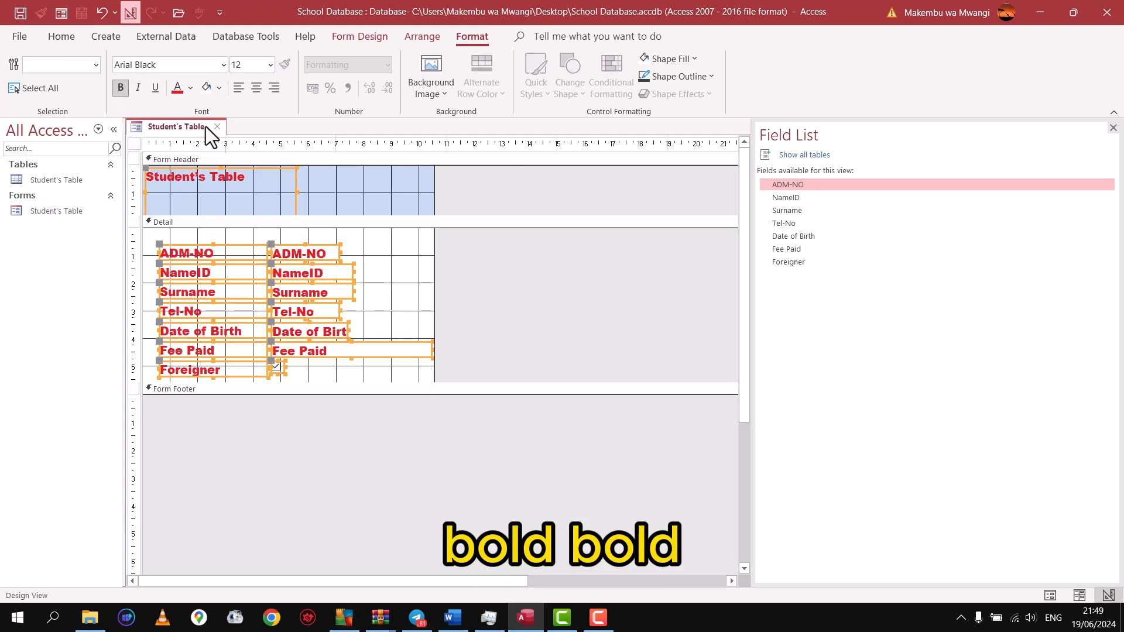
pyautogui.moveTo(151, 140); pyautogui.dragTo(465, 145)
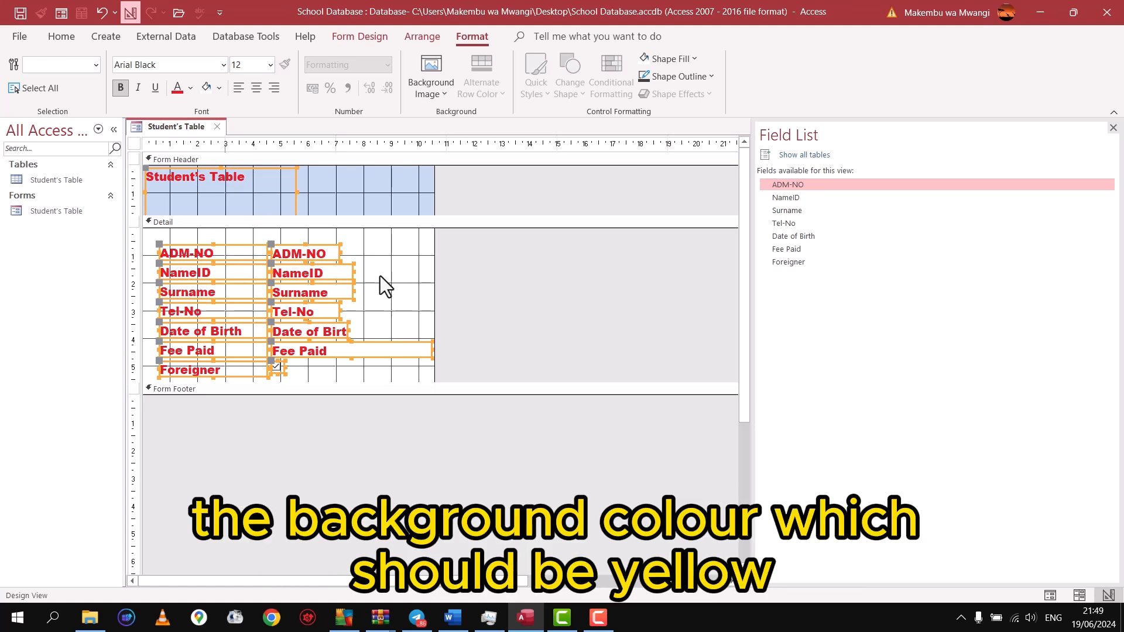
# - Set the background colour of the form's Detail section to the standard yellow
pyautogui.click(398, 275)
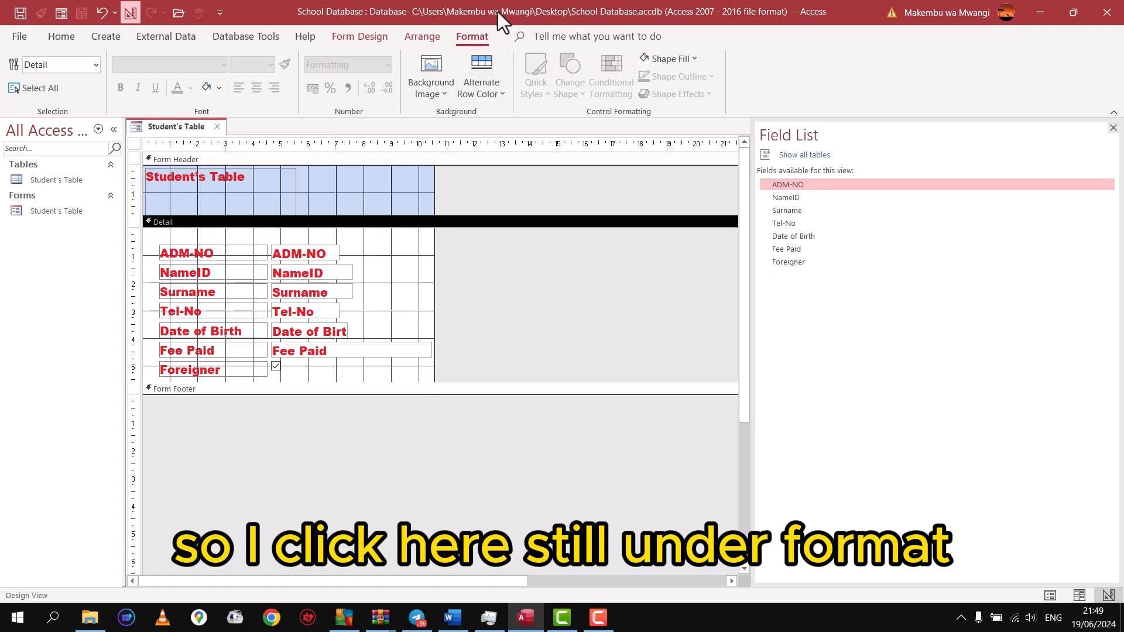
pyautogui.click(219, 89)
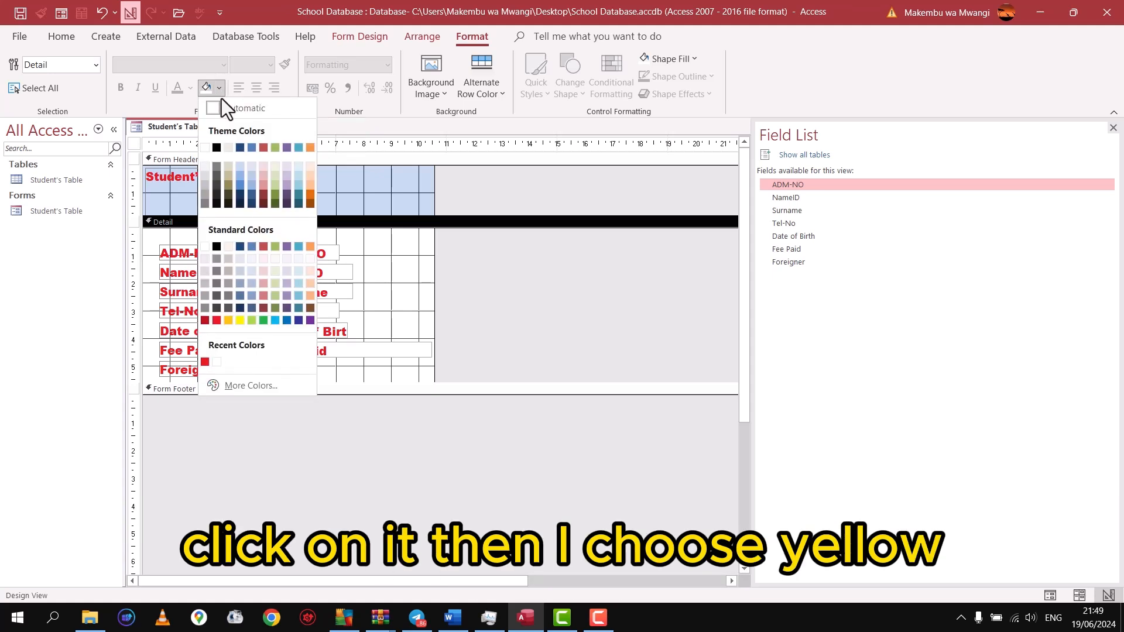
pyautogui.click(240, 321)
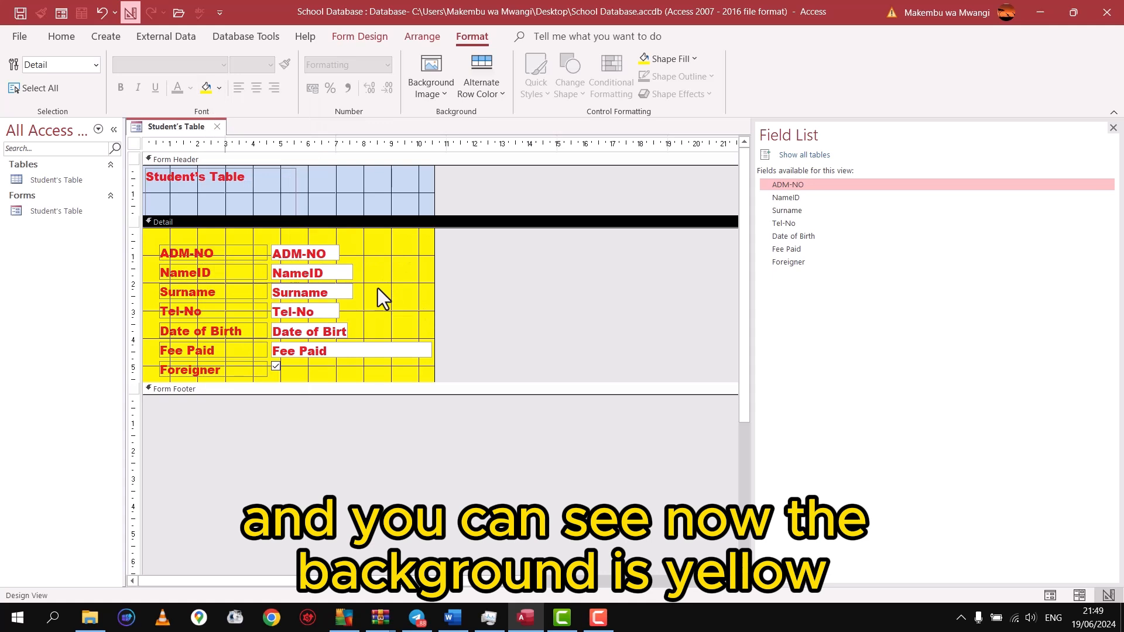
# - Switch the formatted student form from Design View to Form View
pyautogui.click(64, 39)
pyautogui.click(21, 94)
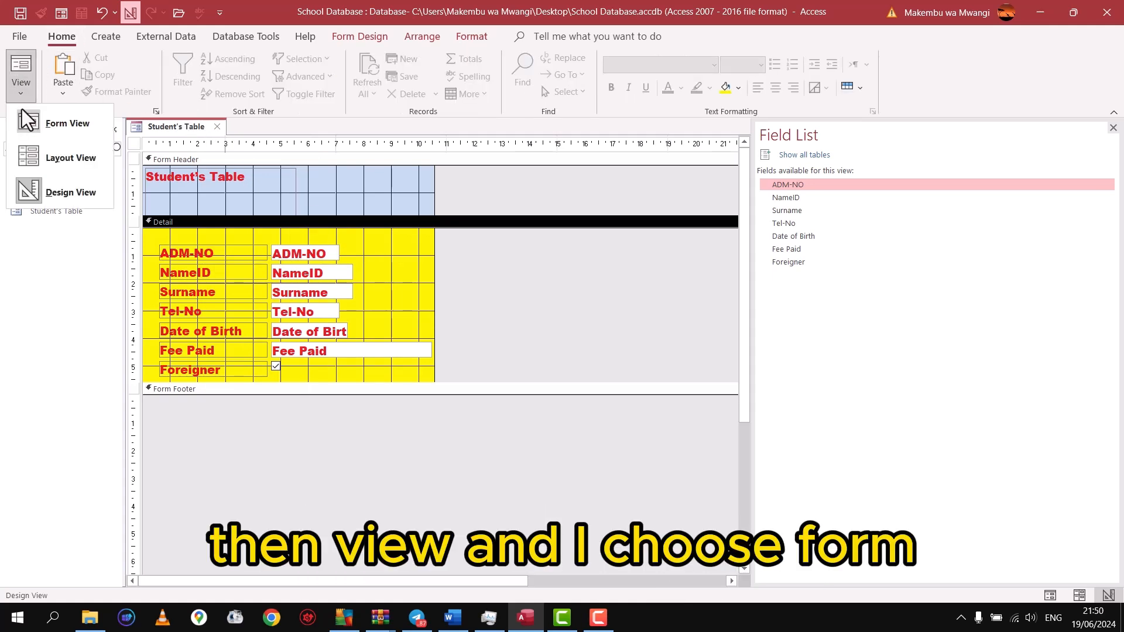
pyautogui.click(55, 122)
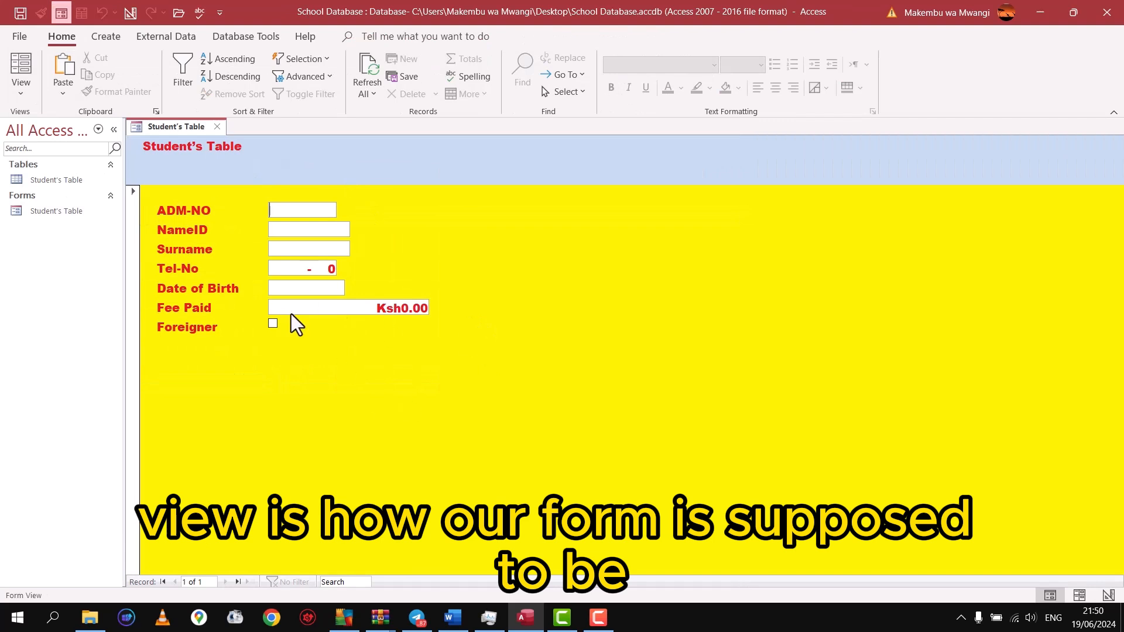